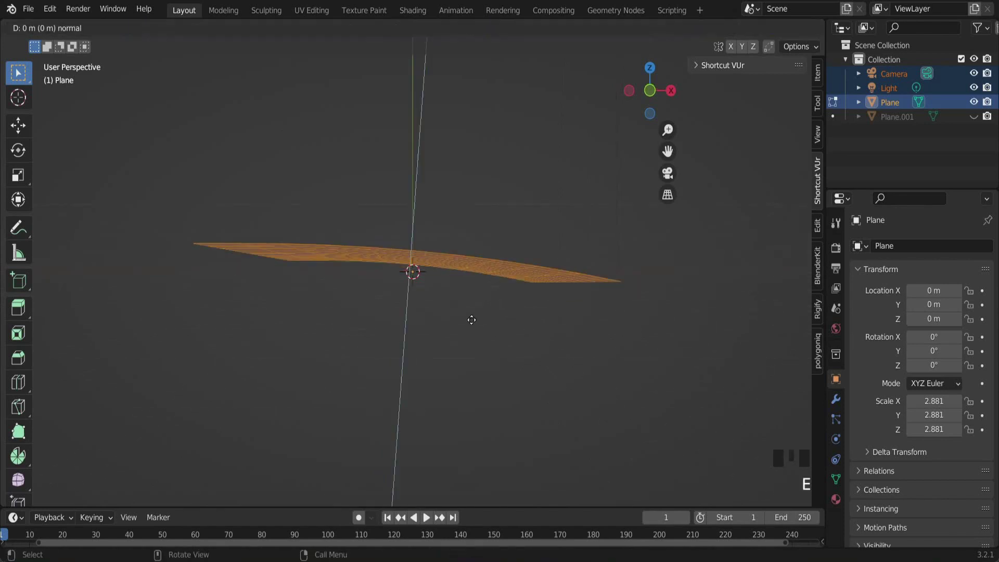
Extrude the curved plane down into a solid block and flatten its bottom faces along Z
left_click(480, 396)
middle_click_drag(539, 321, 540, 336)
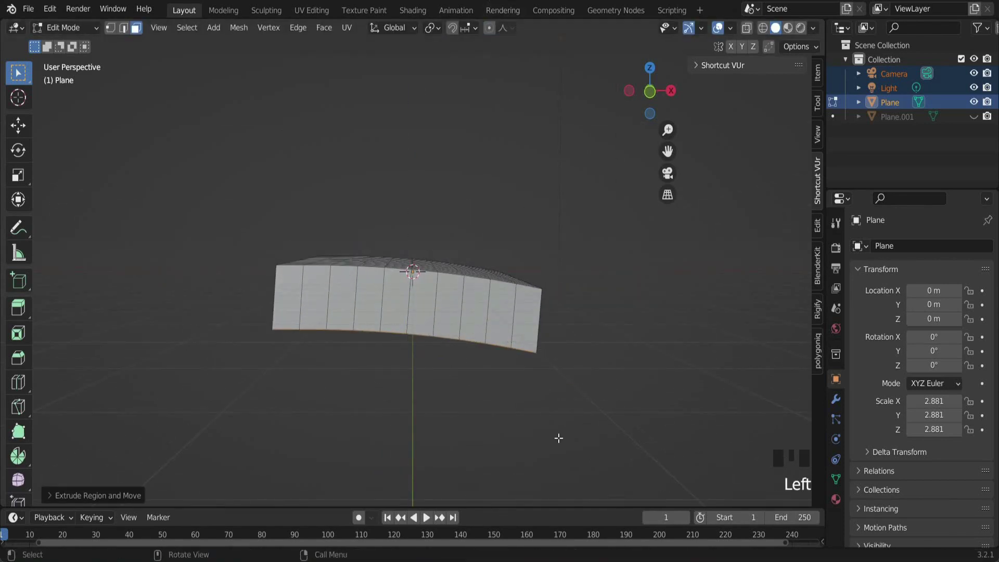
left_click(484, 344)
middle_click_drag(487, 344, 500, 331)
key("g")
key("z")
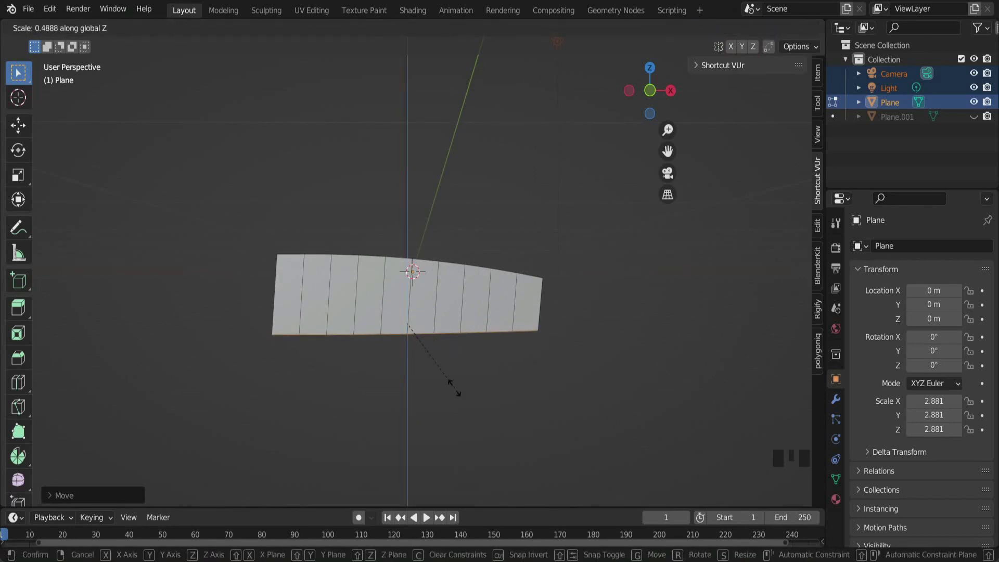
left_click(450, 385)
Move the block's bottom faces along X and raise them along Z to make the block thinner
middle_click_drag(450, 385, 477, 385)
key("g")
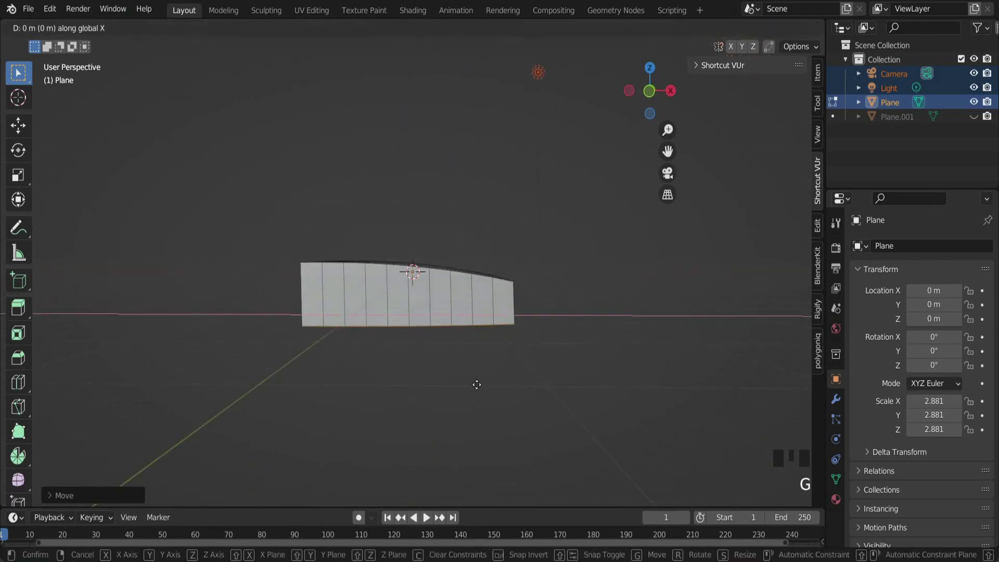
middle_click_drag(511, 356, 499, 329)
left_click(471, 357)
key("g")
key("z")
left_click(437, 338)
scroll(468, 331, "down", 2)
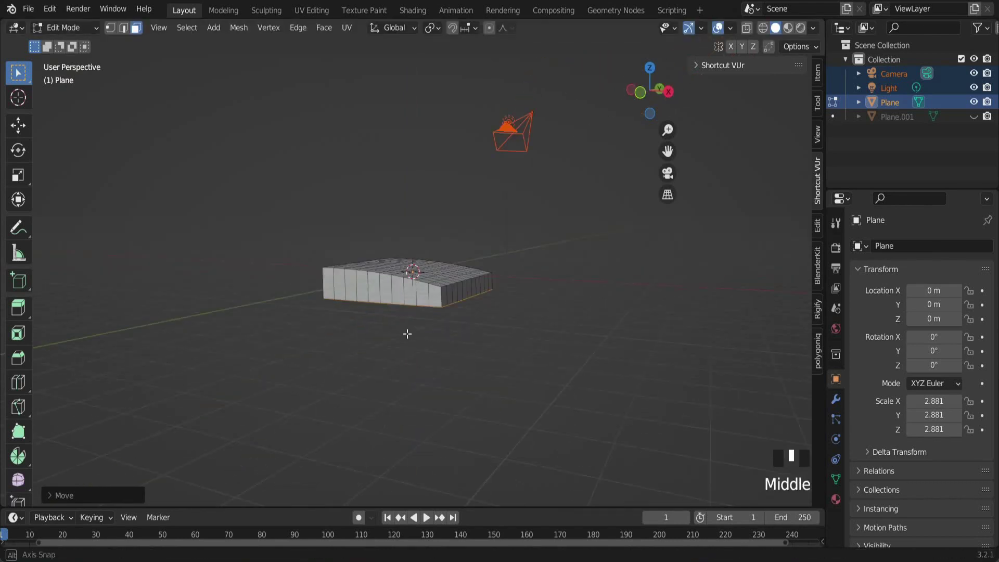
Duplicate the block in object mode and move the copy about 1.43 m up along Z
key("Tab")
middle_click_drag(484, 293, 461, 296)
key("shift+d")
key("z")
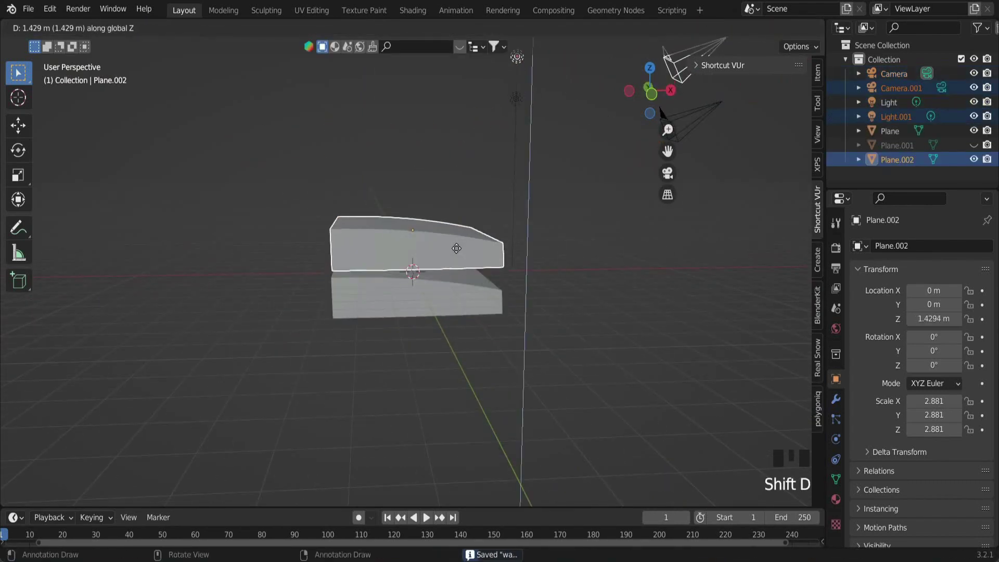
left_click(458, 247)
middle_click_drag(489, 247, 482, 250)
scroll(489, 255, "up", 2)
Select the upper block's side and bottom faces, keep its top faces deselected, and delete the selection
key("Tab")
key("c")
left_click_drag(582, 270, 229, 234)
key("Escape")
mouse_move(249, 244)
middle_mouse_down()
mouse_move(338, 250)
mouse_move(271, 317)
middle_mouse_up()
key("c")
left_click_drag(343, 312, 402, 270)
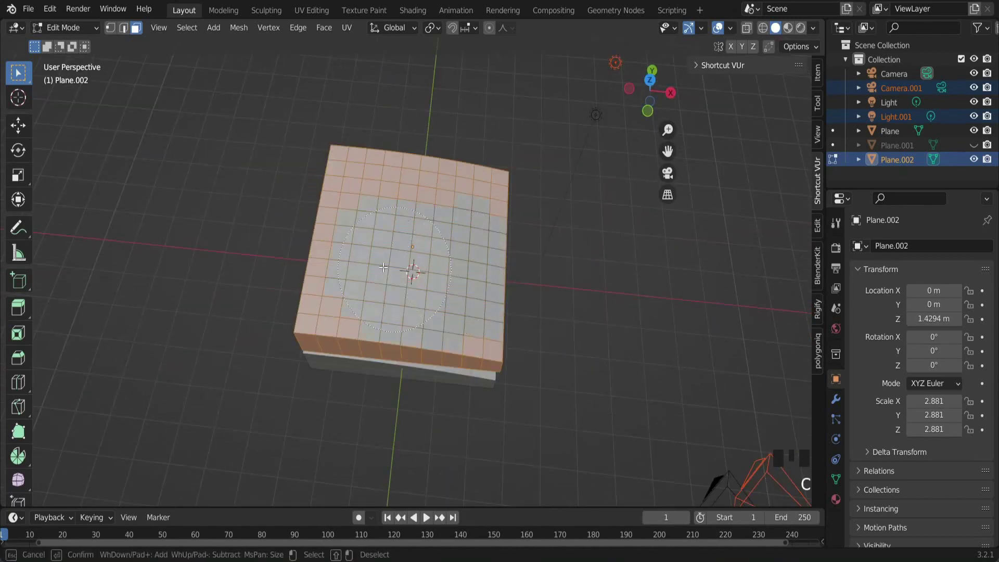
mouse_move(473, 274)
middle_mouse_down()
mouse_move(446, 308)
mouse_move(440, 297)
mouse_move(446, 306)
middle_mouse_up()
key("x")
left_click(440, 298)
Select the remaining side faces of the upper block and delete them, keeping only the curved top sheet
scroll(439, 298, "up", 3)
key("c")
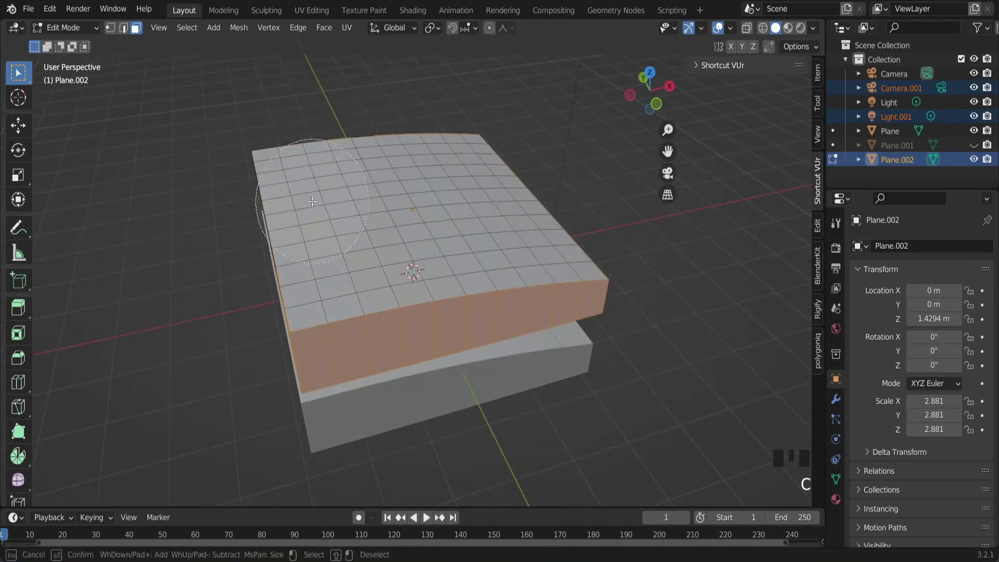
middle_click_drag(303, 260, 359, 250)
key("c")
left_click_drag(250, 281, 364, 345)
middle_click_drag(313, 307, 373, 319)
key("x")
left_click(435, 296)
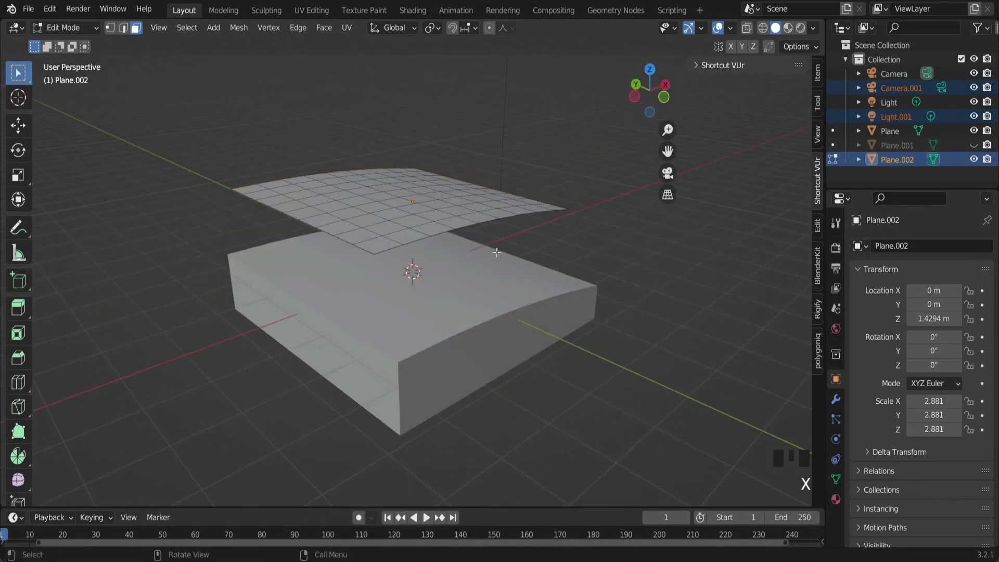
Save the file and extrude all faces of the curved sheet into a thin slab
scroll(432, 271, "down", 4)
key("ctrl+s")
key("Tab")
middle_click_drag(448, 318, 455, 294)
scroll(468, 276, "up", 4)
key("Tab")
middle_click_drag(484, 252, 489, 273)
key("a")
key("e")
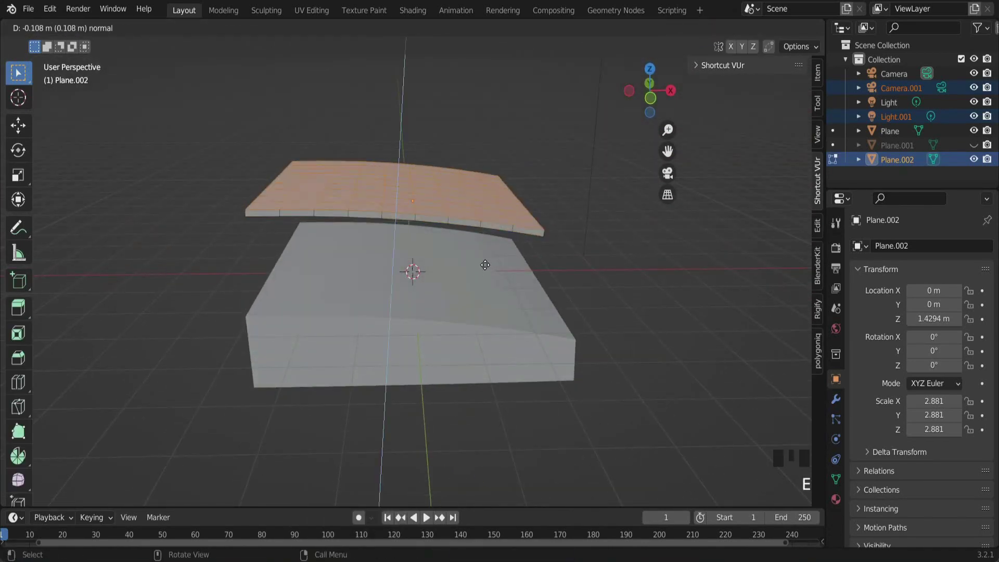
left_click(485, 256)
In front view, scale the slab's top faces along Z by a negative factor to invert their curve, and save
scroll(522, 229, "down", 4)
left_click(650, 96)
scroll(684, 129, "up", 5)
left_click_drag(668, 151, 677, 305)
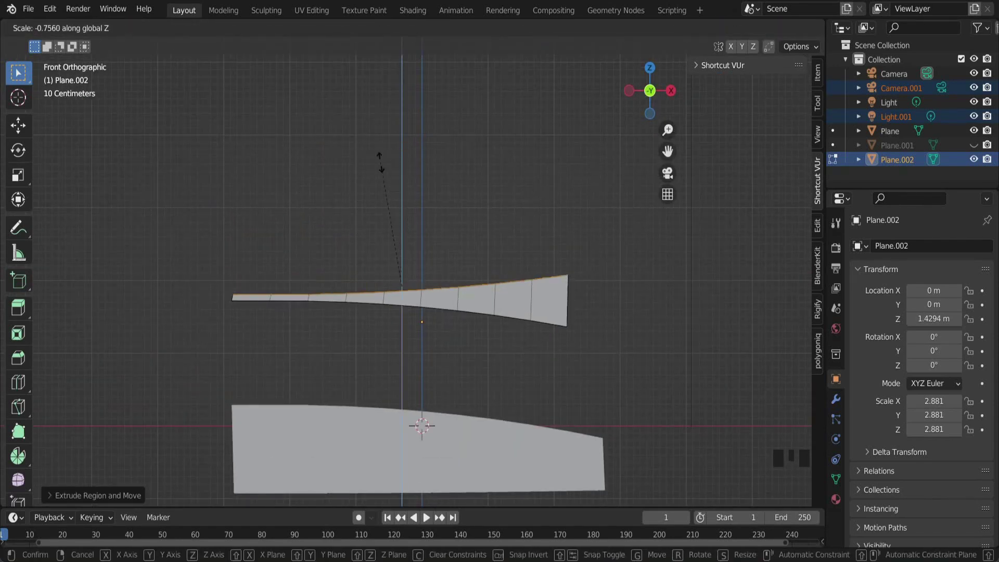
mouse_move(452, 292)
middle_mouse_down()
mouse_move(463, 333)
mouse_move(478, 289)
middle_mouse_up()
key("ctrl+s")
Circle-select the faces on the underside of the upper slab
key("c")
left_click_drag(521, 294, 497, 322)
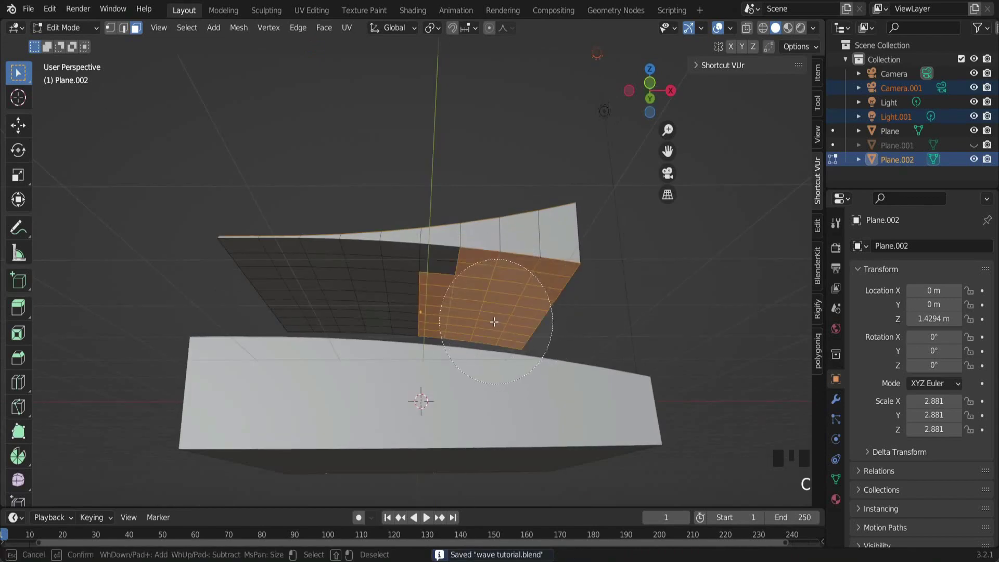
middle_click_drag(293, 300, 487, 305)
left_click(535, 387)
scroll(506, 348, "up", 2)
Select the upper slab's top faces, scale them along Z until nearly flat, and save the file
left_click(504, 355)
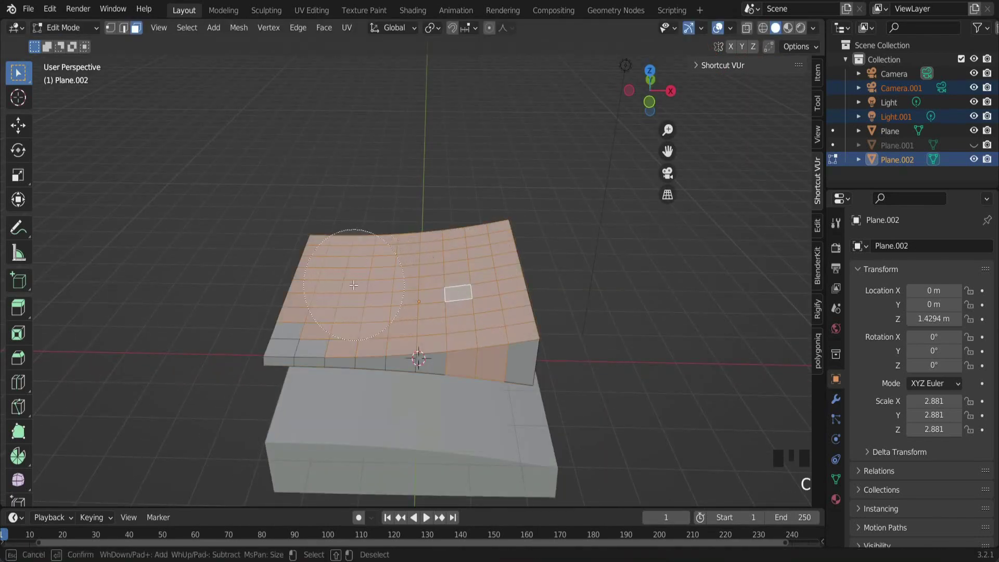
middle_click_drag(525, 431, 376, 365)
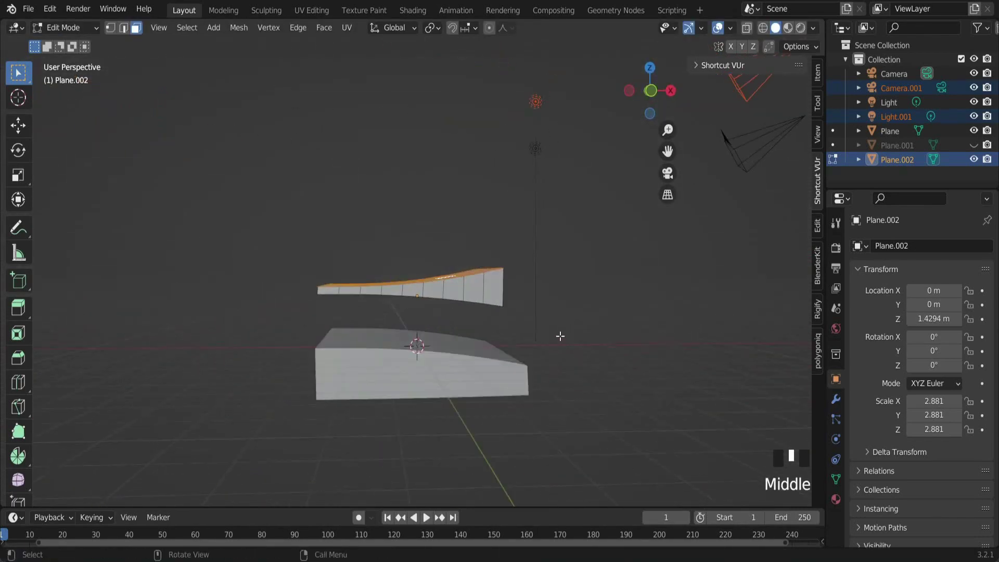
left_click(465, 246)
scroll(498, 252, "down", 1)
scroll(498, 252, "up", 3)
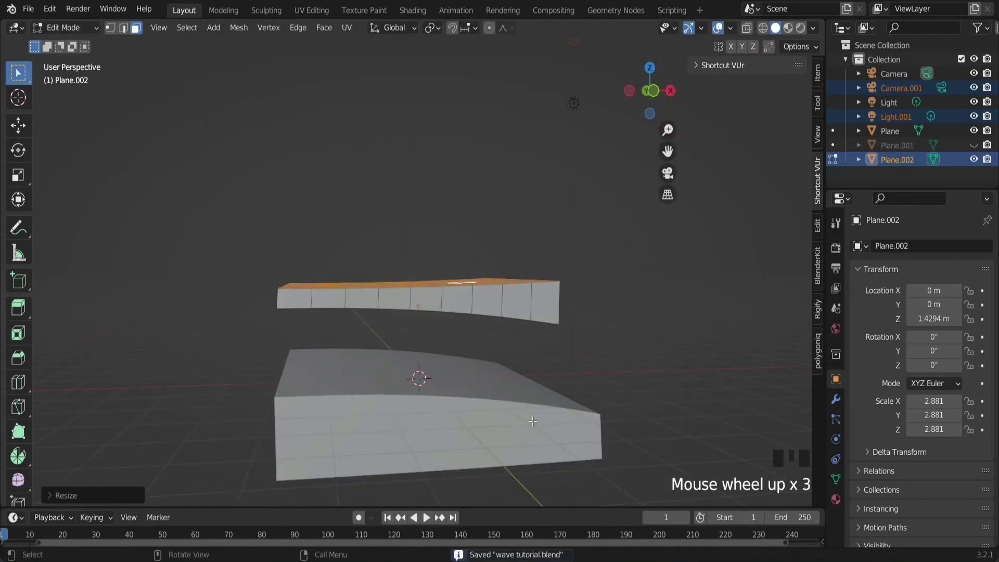
Lower the slab's top faces along Z to thin the slab, and switch to the front view
key("g")
key("z")
middle_click_drag(589, 390, 582, 390)
key("KP_1")
key("Tab")
scroll(582, 385, "down", 3)
key("s")
key("z")
right_click(575, 410)
key("s")
key("z")
scroll(473, 370, "up", 3)
mouse_move(472, 364)
middle_mouse_down()
mouse_move(469, 373)
mouse_move(473, 363)
middle_mouse_up()
Select all underside faces of the upper slab and scale them up along Z to deepen their curve
key("Tab")
key("c")
middle_click_drag(536, 352, 540, 332)
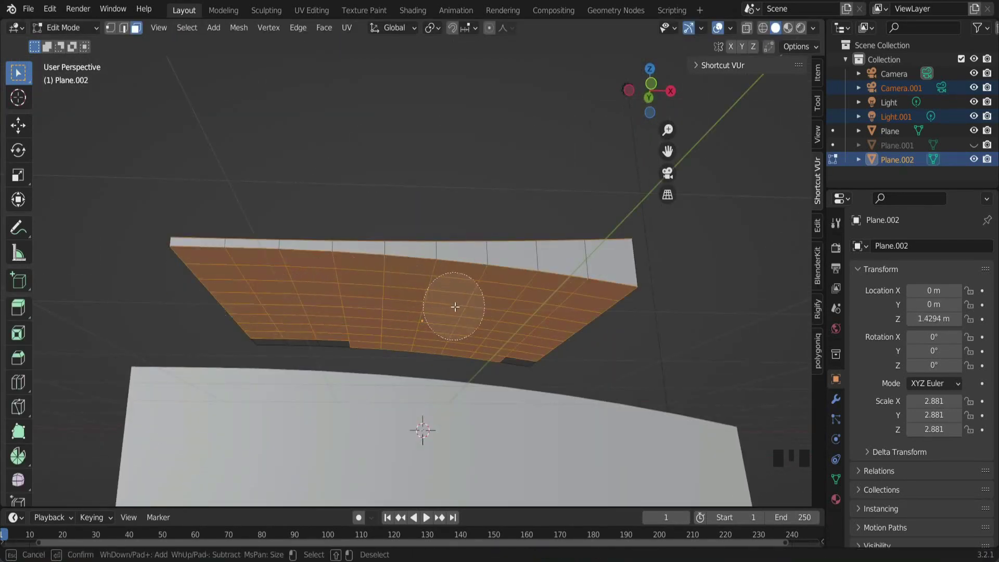
right_click(532, 325)
middle_click_drag(437, 307, 436, 357)
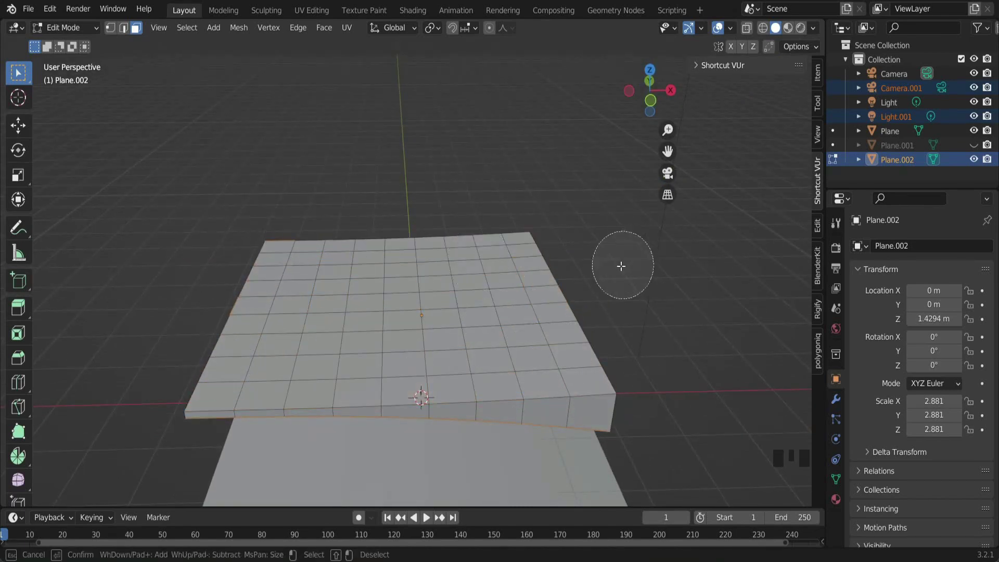
right_click(639, 259)
middle_click_drag(639, 259, 596, 245)
key("c")
key("c")
middle_click_drag(448, 400, 492, 365)
right_click(423, 383)
key("KP_1")
scroll(491, 365, "up", 1)
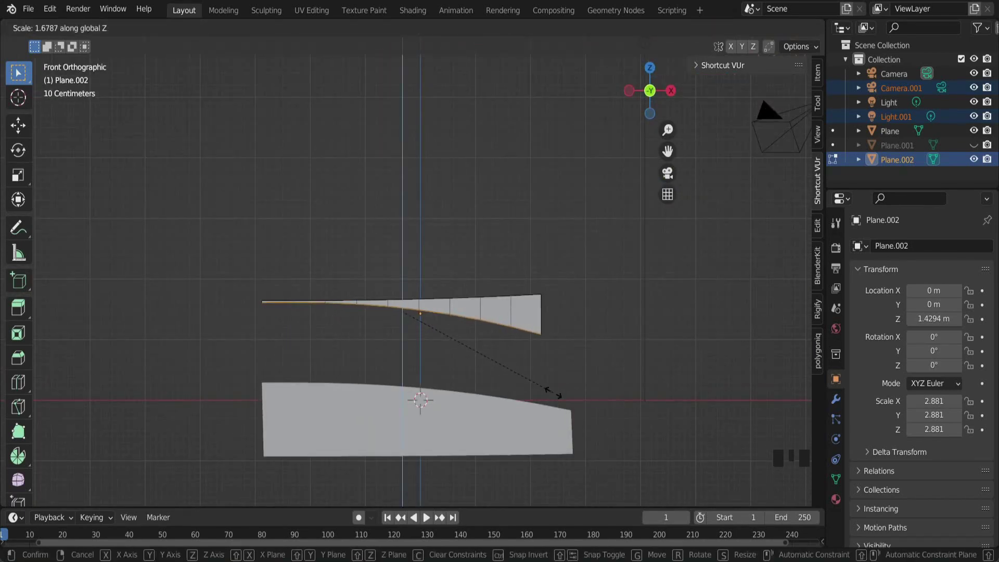
left_click(593, 439)
Move the whole slab about 0.4 m along X in object mode and save the file
key("Tab")
key("g")
key("x")
mouse_move(578, 341)
middle_mouse_down()
mouse_move(574, 350)
mouse_move(586, 334)
mouse_move(575, 347)
middle_mouse_up()
left_click(589, 338)
key("ctrl+s")
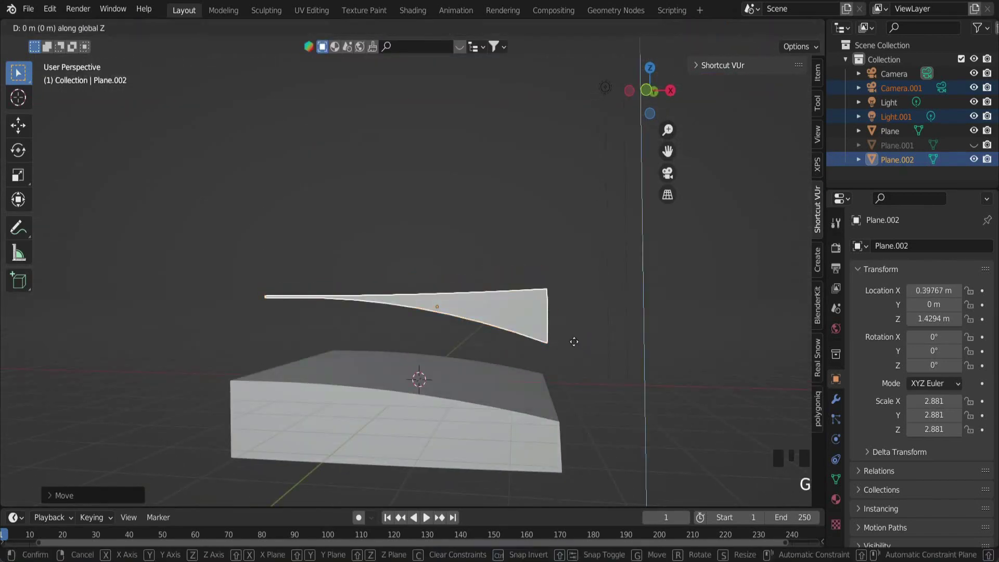
Lower the slab along Z toward the block, to a Z location of about 0.3 m
key("g")
key("z")
left_click(557, 414)
Stretch the slab along Y to a scale of about 3.12, checking it against the block from the top view
key("KP_7")
middle_click_drag(448, 281, 441, 272)
key("KP_7")
middle_click_drag(494, 294, 490, 216)
key("s")
key("y")
left_click(461, 423)
Widen the slab along Y to a scale of about 3.32 and move it to about Y -0.064 m, within the block's outline
key("KP_7")
key("g")
key("y")
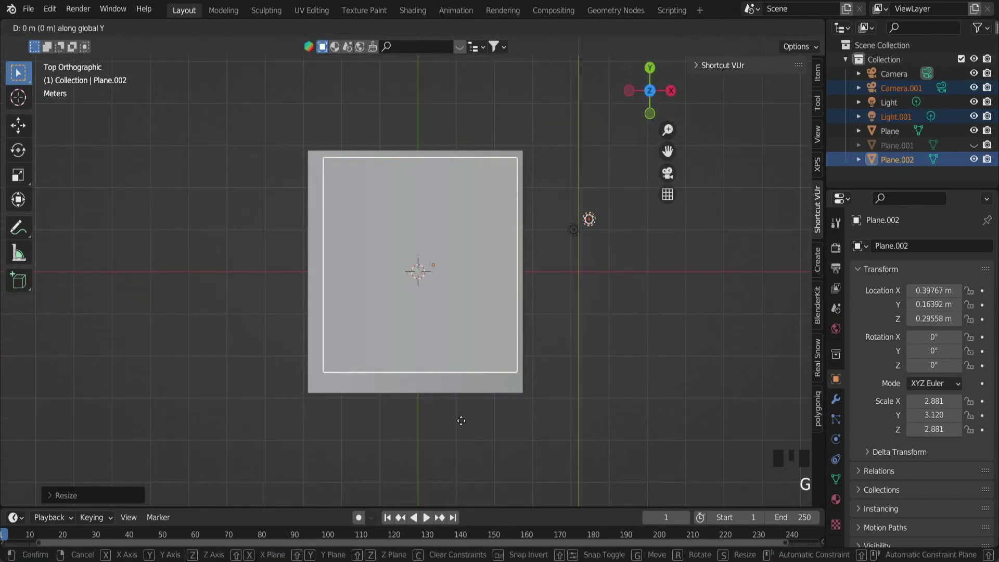
key("Escape")
left_click(661, 398)
key("g")
key("y")
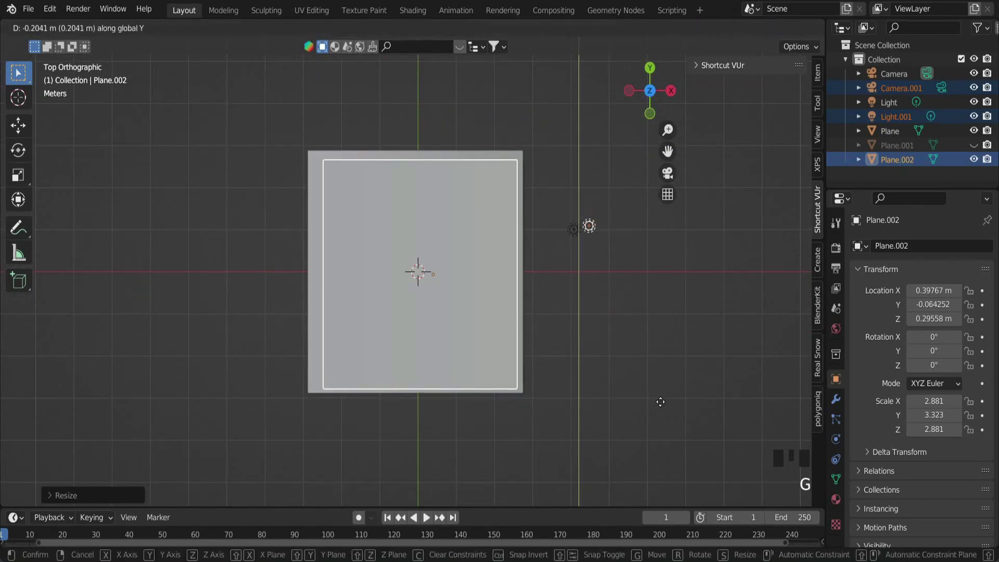
Raise the slab along Z to a location of about 0.47 m and save the file
scroll(462, 455, "up", 2)
middle_click_drag(521, 499, 469, 427)
middle_click_drag(484, 489, 487, 439)
key("g")
key("z")
left_click(484, 452)
key("ctrl+s")
Scale the slab's underside faces along Z by about 0.74 in edit mode
scroll(487, 439, "down", 1)
key("Tab")
key("s")
key("z")
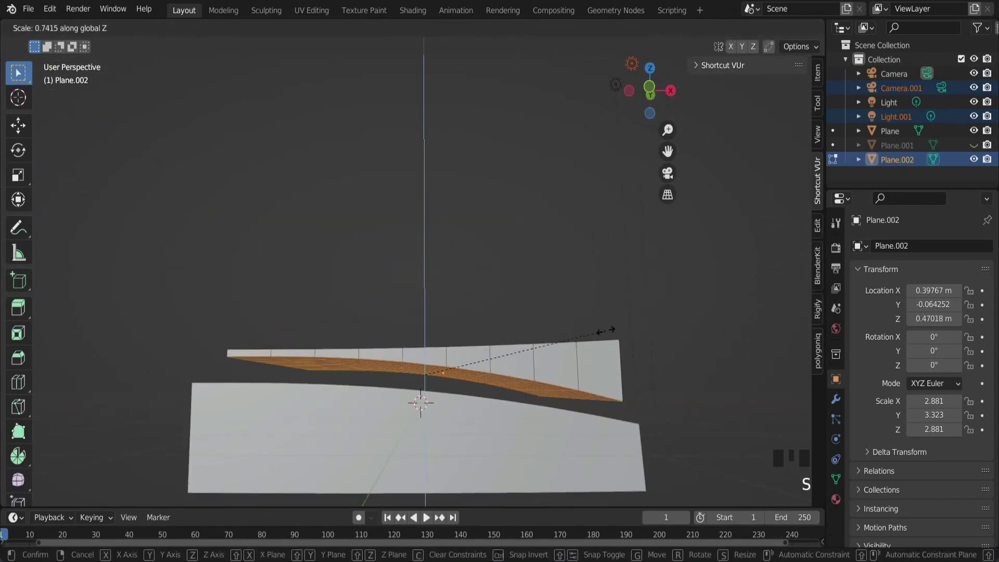
left_click(603, 331)
key("g")
key("z")
right_click(603, 346)
key("g")
key("z")
right_click(602, 361)
middle_click_drag(602, 361, 602, 370)
key("g")
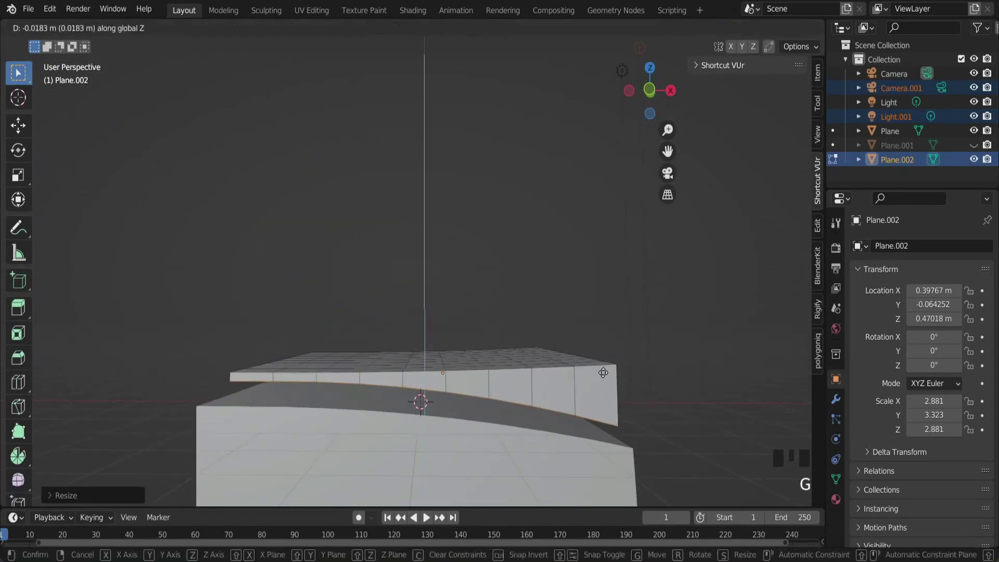
key("z")
right_click(603, 387)
Nudge the slab's underside faces along Z in edit mode and save the file
scroll(476, 336, "down", 2)
middle_click_drag(476, 335, 460, 350)
key("ctrl+s")
key("Tab")
scroll(460, 350, "up", 2)
Circle-select faces across the slab's top in edit mode and hide the base block
key("Tab")
key("c")
left_click_drag(460, 353, 404, 352)
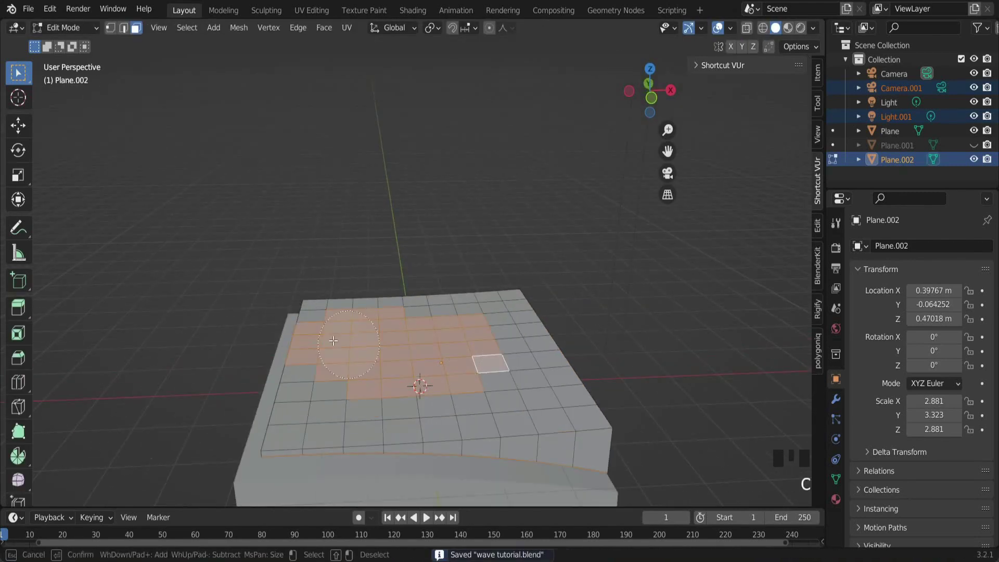
middle_click_drag(343, 388, 593, 377)
double_click(974, 145)
left_click(974, 159)
left_click(974, 159)
left_click(974, 131)
Adjust the slab's circle selection, leave edit mode and save, and show the base block again
key("c")
mouse_move(279, 383)
middle_mouse_down()
mouse_move(338, 417)
mouse_move(368, 381)
mouse_move(658, 358)
middle_mouse_up()
key("c")
left_click(602, 248)
mouse_move(602, 250)
middle_mouse_down()
mouse_move(594, 272)
mouse_move(584, 252)
middle_mouse_up()
key("Tab")
key("ctrl+s")
left_click(974, 131)
left_click(491, 341)
middle_click_drag(491, 341, 482, 356)
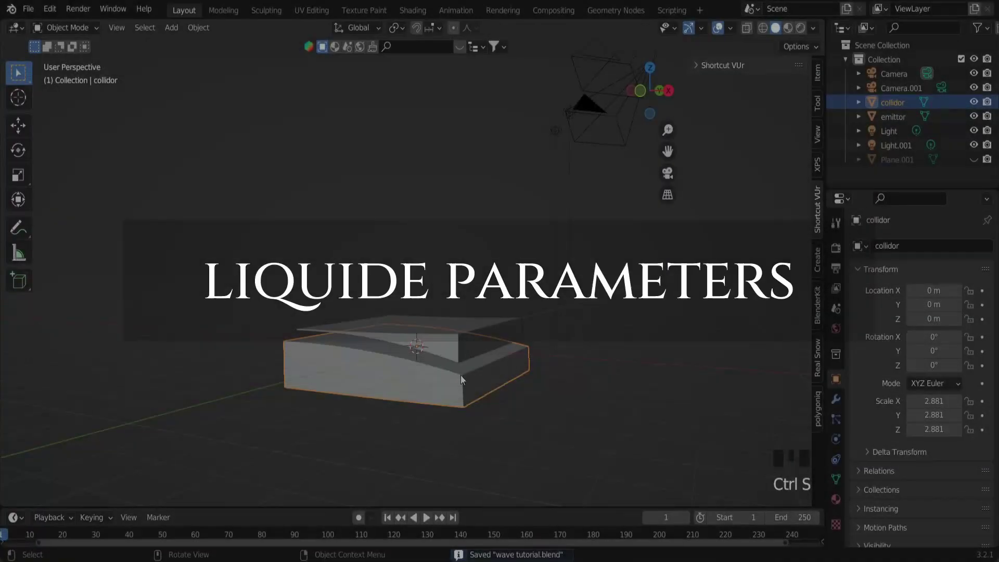
Add a cube at the origin and scale it along X to about 2.73 from the top view
middle_click_drag(461, 376, 428, 383)
key("shift+a")
left_click(515, 284)
middle_click_drag(516, 284, 457, 329)
key("KP_7")
key("s")
key("x")
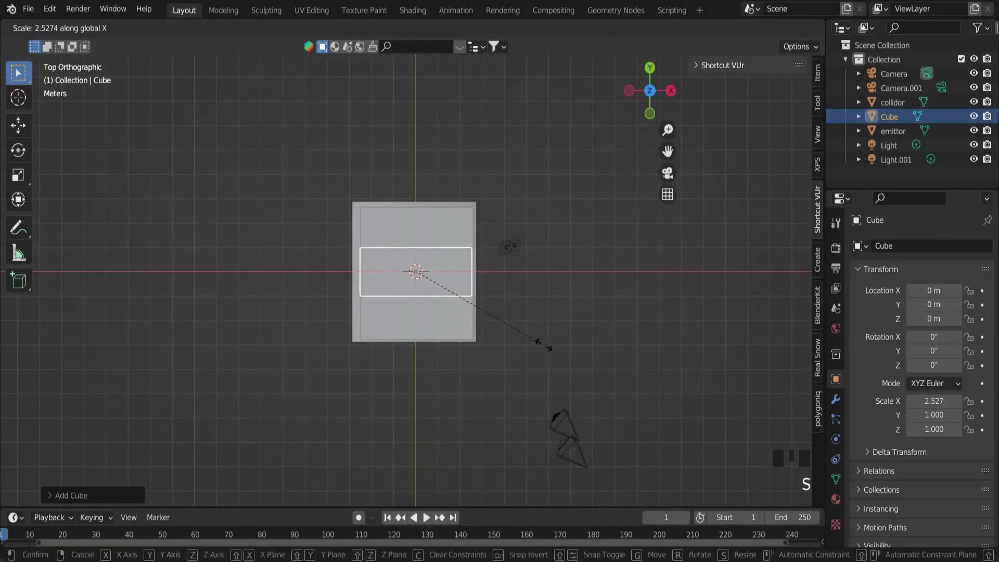
left_click(549, 347)
Scale the cube along Z to about 1.09 from the front view and save the file
scroll(553, 351, "up", 1)
middle_click_drag(553, 350, 587, 359)
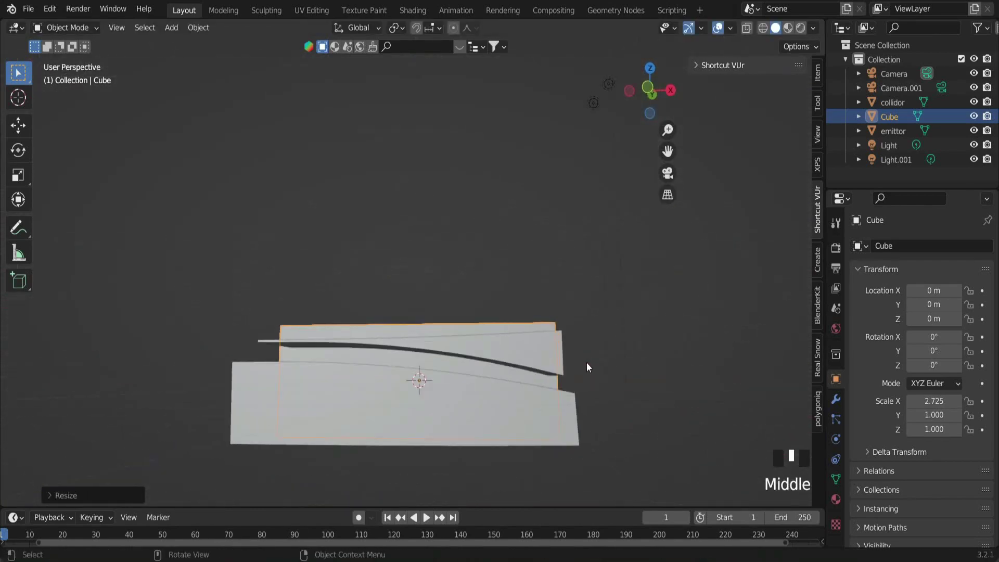
key("KP_1")
key("ctrl+s")
key("s")
key("z")
left_click(519, 455)
middle_click_drag(514, 367, 508, 386)
key("ctrl+s")
Stretch the cube along Y to a scale of about 2.81 to match the block's outline, and save the file
key("KP_7")
key("s")
key("y")
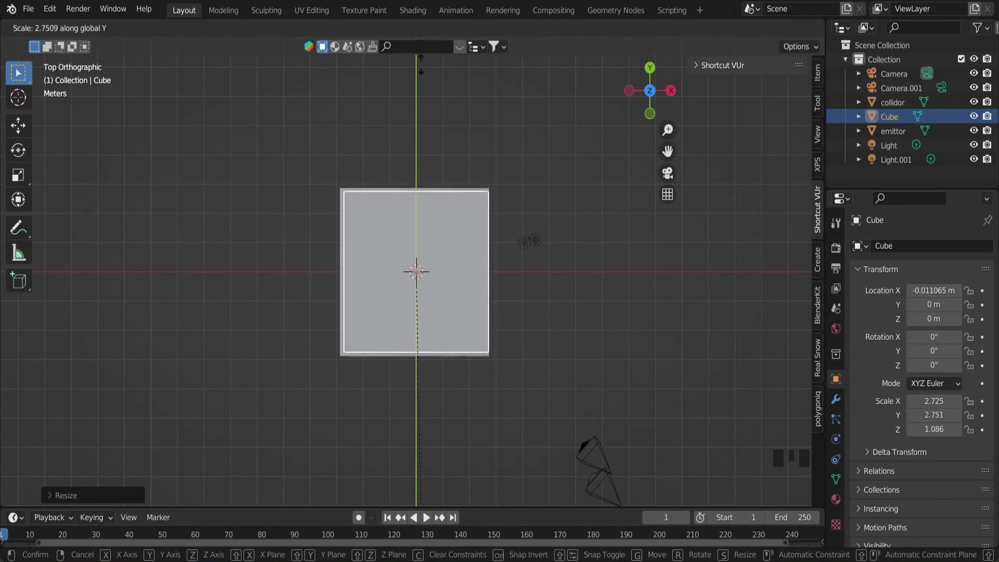
left_click(423, 70)
scroll(418, 167, "down", 3)
middle_click_drag(418, 343, 206, 57)
scroll(423, 283, "up", 6)
scroll(465, 270, "down", 2)
key("ctrl+s")
Raise the cube's top face along Z in edit mode to form a tall box over the block, and save the file
key("Tab")
left_click(447, 325)
middle_click_drag(447, 324, 439, 350)
key("g")
key("z")
left_click(452, 190)
scroll(451, 208, "down", 4)
scroll(439, 354, "up", 2)
key("g")
key("z")
key("Escape")
key("ctrl+s")
scroll(440, 313, "down", 2)
mouse_move(439, 313)
middle_mouse_down()
mouse_move(307, 307)
mouse_move(514, 328)
mouse_move(423, 319)
middle_mouse_up()
key("Tab")
scroll(513, 328, "up", 2)
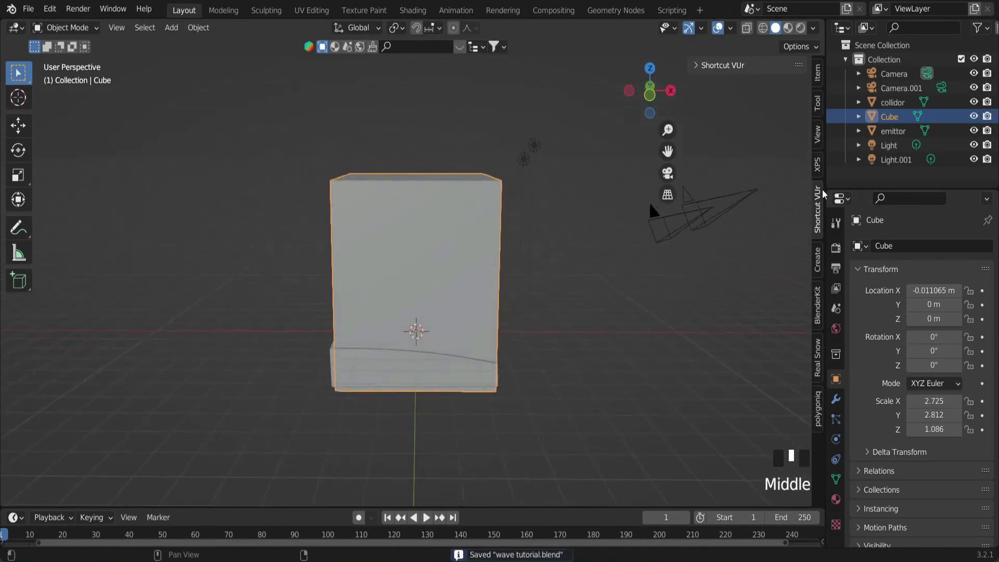
Delete the duplicate camera and the duplicate light from the scene
left_click(723, 199)
key("x")
left_click(723, 198)
scroll(520, 197, "down", 2)
left_click(494, 187)
key("s")
key("s")
key("Escape")
key("x")
left_click(491, 194)
left_click(490, 194)
middle_click_drag(491, 196, 445, 236)
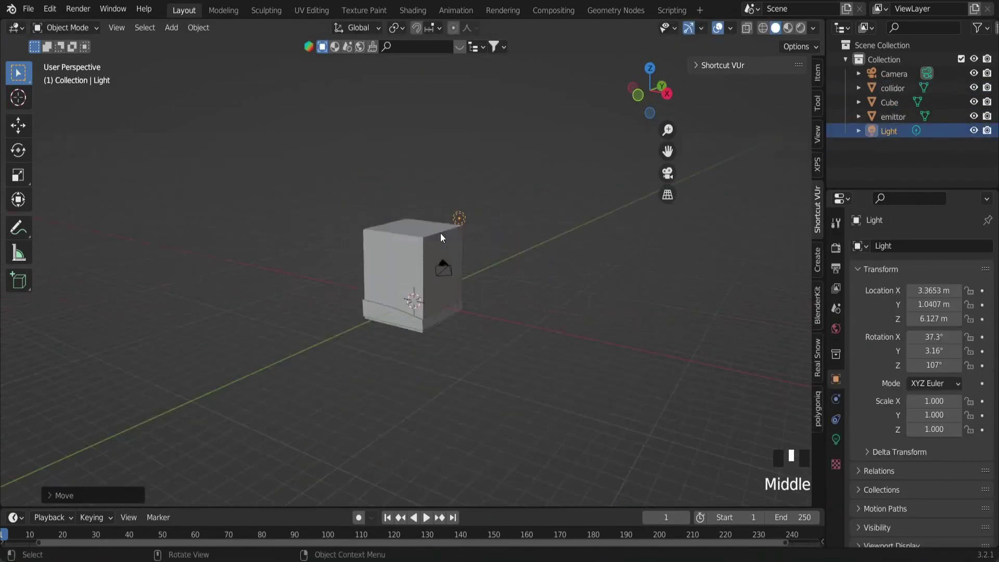
middle_click_drag(425, 286, 469, 284)
Give the tall cube Fluid physics of type Domain with the Liquid domain type
left_click(400, 260)
left_click_drag(825, 319, 774, 328)
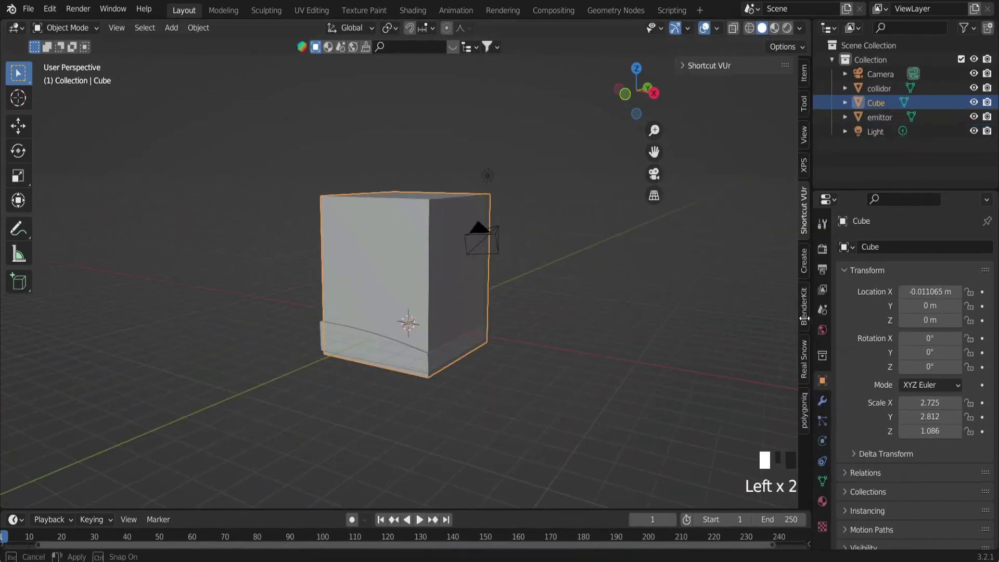
left_click(787, 440)
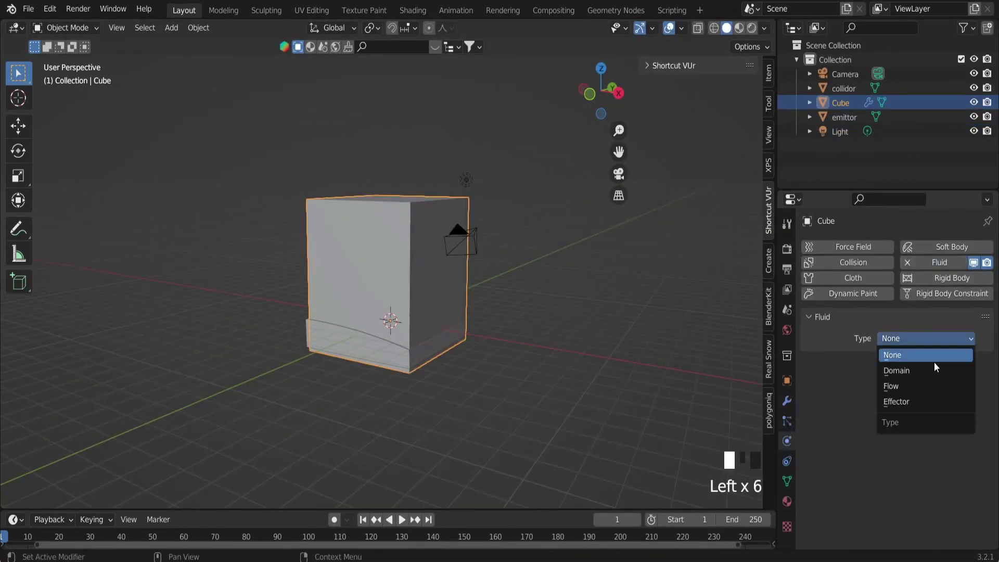
left_click(897, 370)
left_click(915, 382)
left_click(906, 396)
Set the fluid cache to end at frame 400 with type All, and set the timeline's end frame to 400
scroll(907, 386, "down", 20)
left_click(926, 451)
left_click(916, 496)
scroll(904, 394, "down", 3)
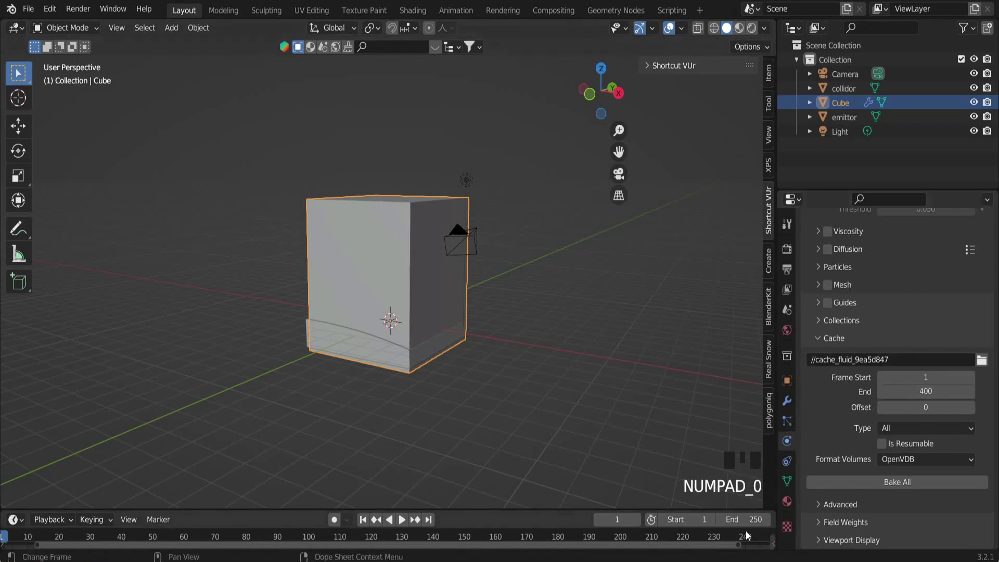
scroll(850, 433, "up", 20)
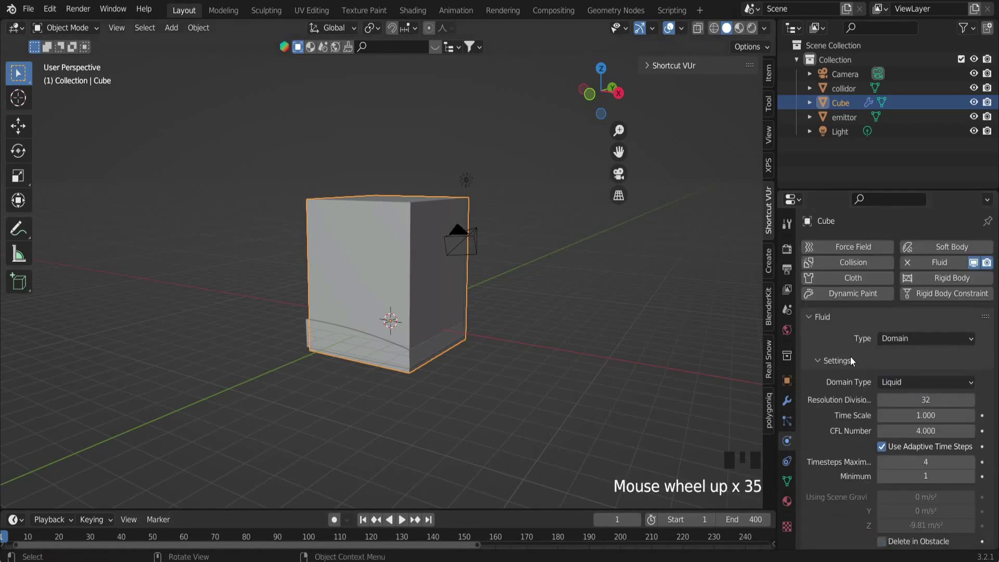
Set the domain's resolution divisions to 256 and rename the cube as domain
left_click(918, 400)
key("Return")
scroll(395, 337, "down", 1)
scroll(398, 338, "up", 2)
middle_click_drag(564, 399, 550, 391)
scroll(499, 333, "down", 1)
middle_click_drag(469, 319, 488, 325)
left_click(842, 106)
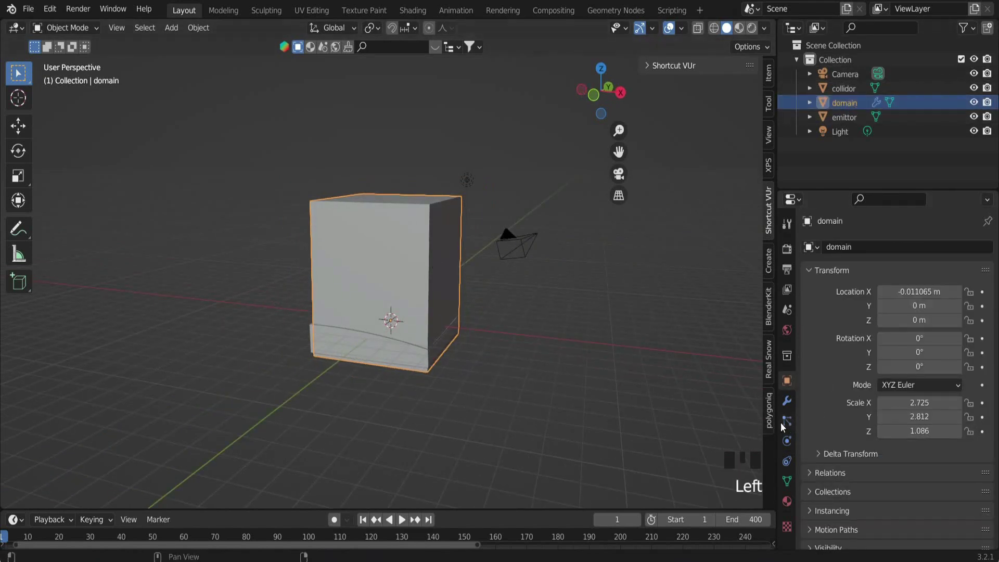
Hide the domain and give the emittor slab Flow fluid physics with flow type Liquid and behavior Geometry
left_click(787, 441)
key("h")
scroll(572, 352, "up", 4)
left_click(463, 350)
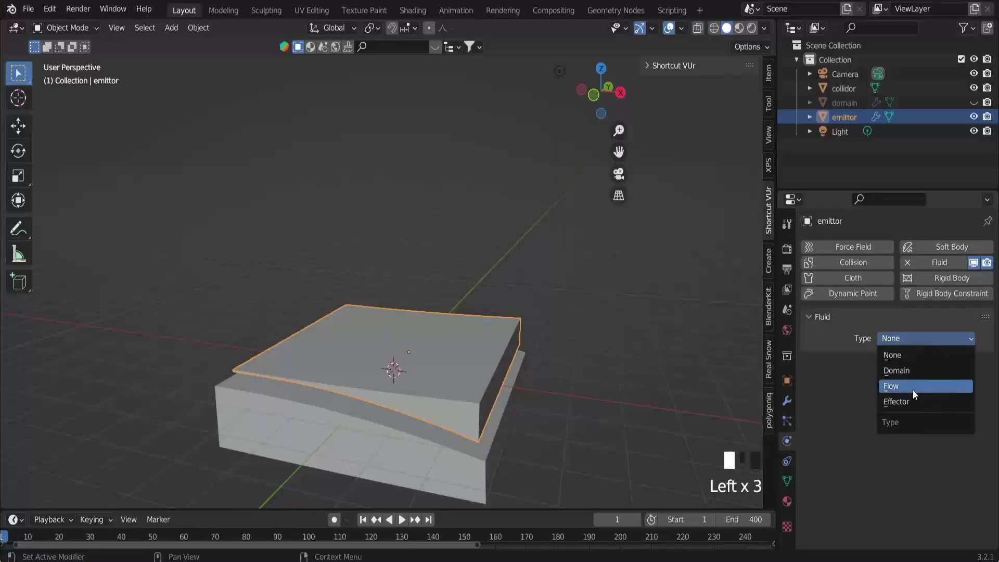
left_click(915, 385)
left_click(915, 387)
left_click(901, 448)
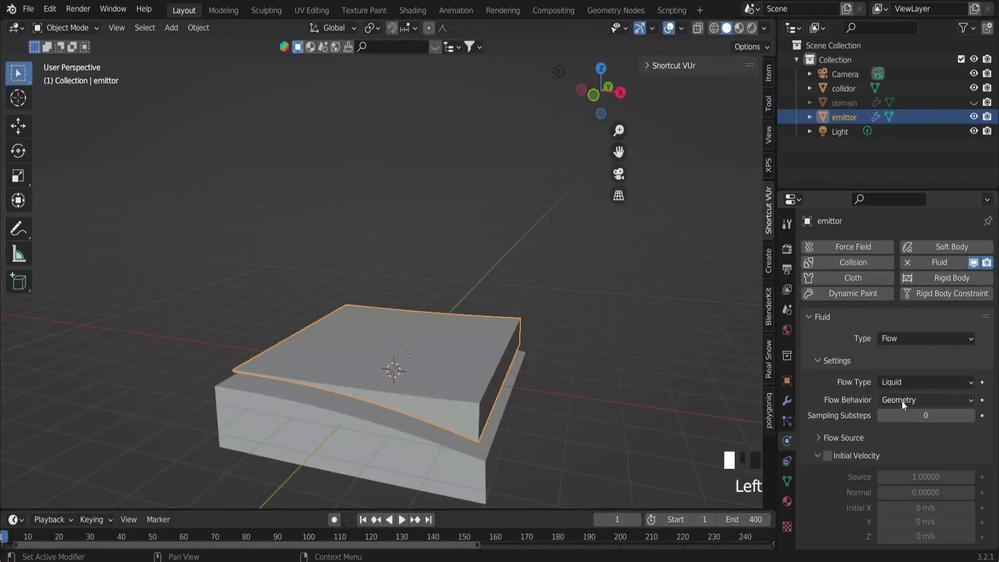
scroll(632, 348, "down", 1)
Adjust the emittor slab's height above the block along Z
middle_click_drag(630, 348, 646, 322)
scroll(493, 356, "down", 2)
key("g")
key("z")
left_click(491, 342)
Narrow the emittor slab along X so it is shorter than the block
scroll(494, 338, "down", 2)
middle_click_drag(495, 335, 595, 315)
scroll(590, 326, "up", 3)
key("s")
key("x")
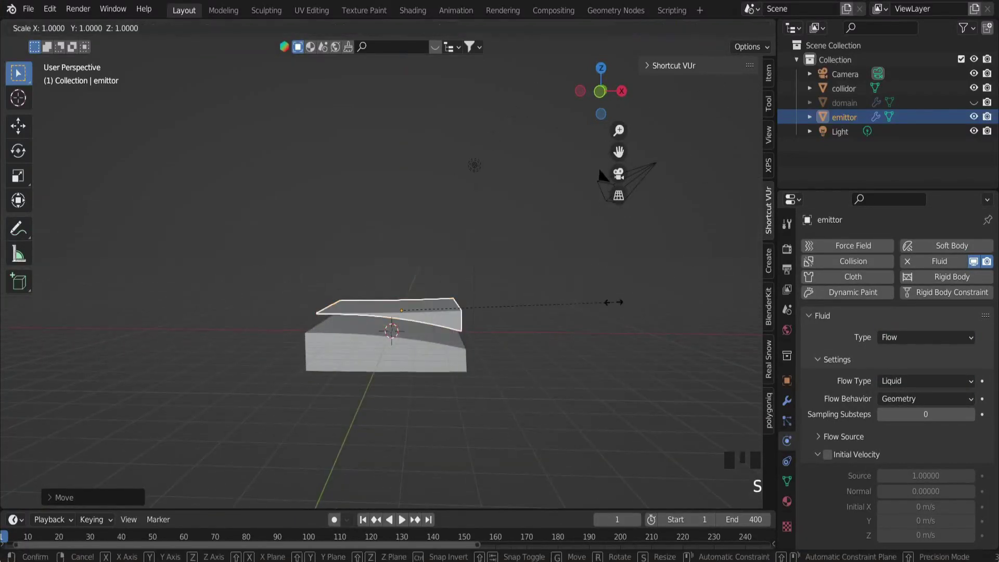
left_click(590, 304)
scroll(590, 304, "up", 1)
key("s")
key("x")
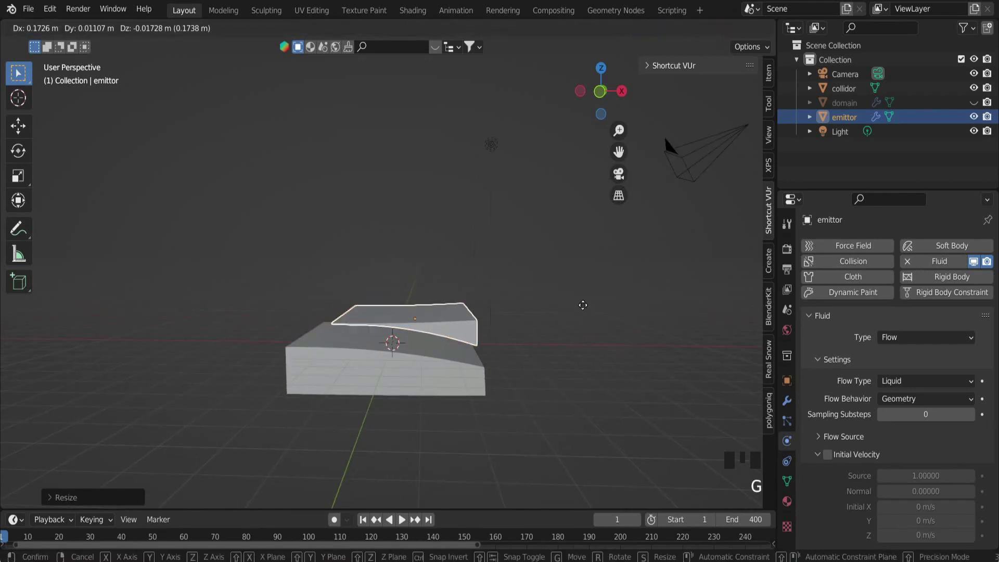
left_click(584, 307)
Reposition the emittor slab over the block and save the file
key("g")
left_click(589, 310)
middle_click_drag(589, 310, 622, 249)
key("g")
left_click(560, 336)
key("ctrl+s")
Give the collidor block Fluid physics of type Effector and save the file
scroll(629, 319, "down", 1)
left_click(442, 365)
left_click(435, 305)
left_click(443, 364)
left_click(956, 264)
left_click(919, 340)
left_click(906, 402)
key("ctrl+s")
Show the domain in the viewport again and select it
mouse_move(589, 340)
middle_mouse_down()
mouse_move(526, 330)
mouse_move(587, 335)
middle_mouse_up()
scroll(499, 336, "down", 1)
left_click(423, 310)
scroll(877, 397, "down", 4)
scroll(876, 397, "up", 2)
left_click(974, 103)
left_click(932, 104)
Enable Spray in the domain's Particles settings and save the file
scroll(937, 456, "down", 20)
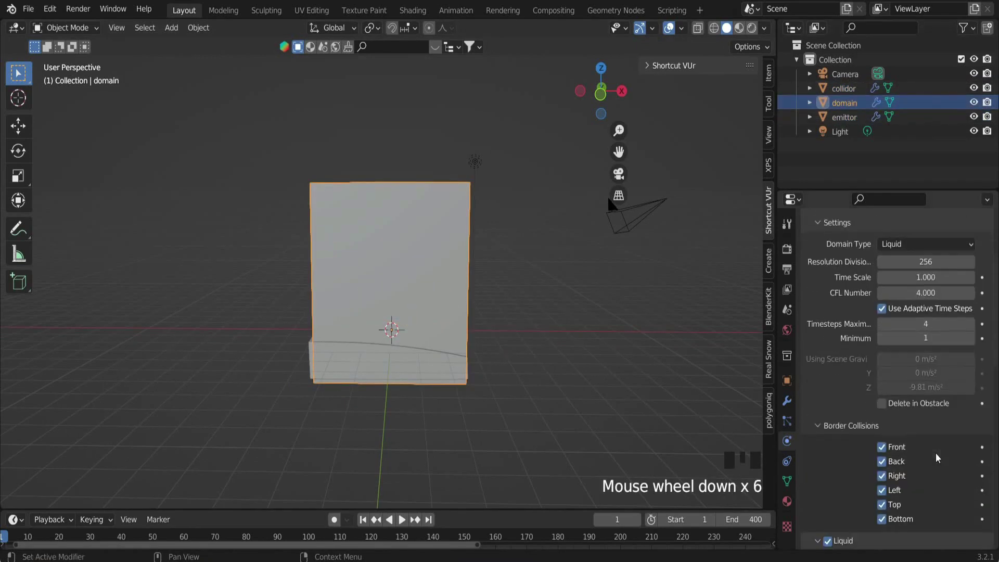
left_click(837, 400)
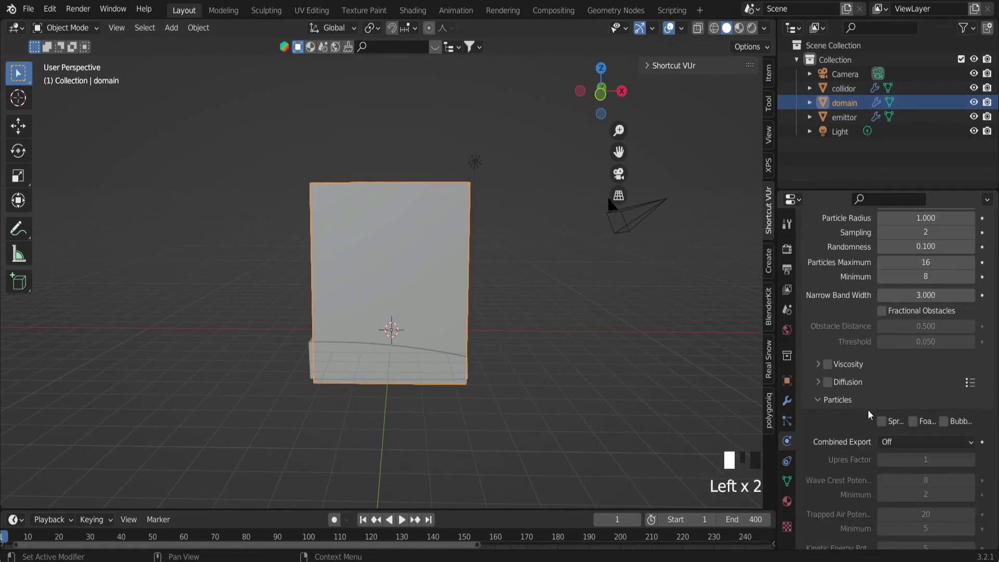
scroll(885, 364, "down", 3)
left_click(882, 352)
middle_click_drag(469, 323, 544, 316)
key("ctrl+s")
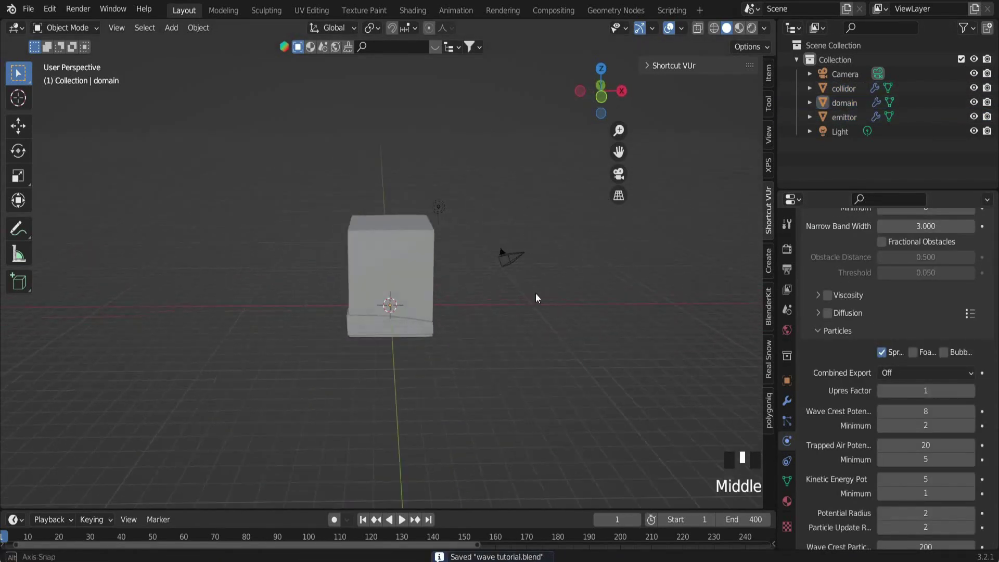
Add a plane at the origin and scale it to about 17 as a large ground surface
key("shift+a")
middle_click_drag(490, 341, 416, 297)
mouse_move(408, 273)
left_click(452, 274)
key("s")
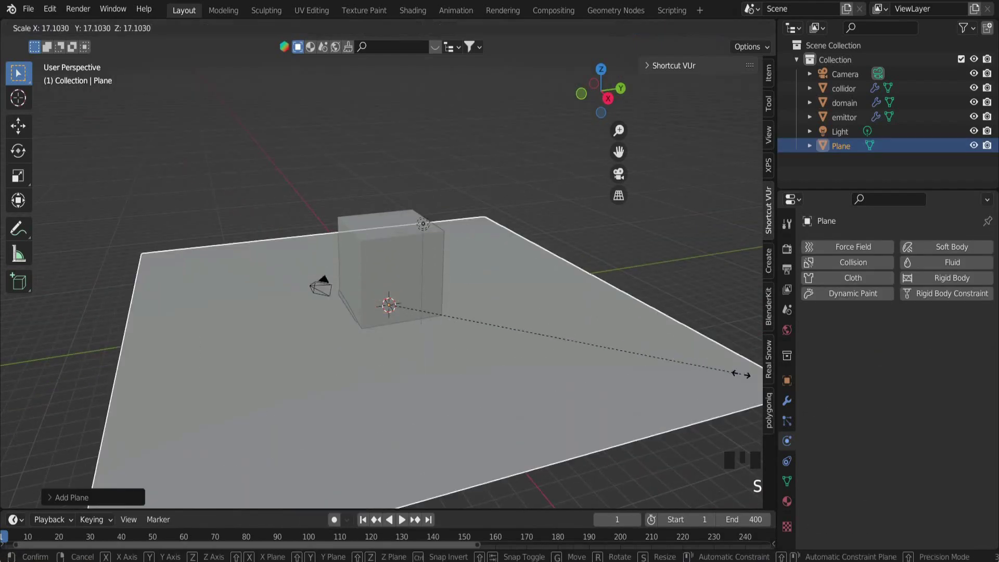
left_click(742, 373)
Move the large plane along Z relative to the block
scroll(728, 360, "down", 2)
middle_click_drag(546, 277, 524, 363)
key("g")
key("z")
left_click(516, 287)
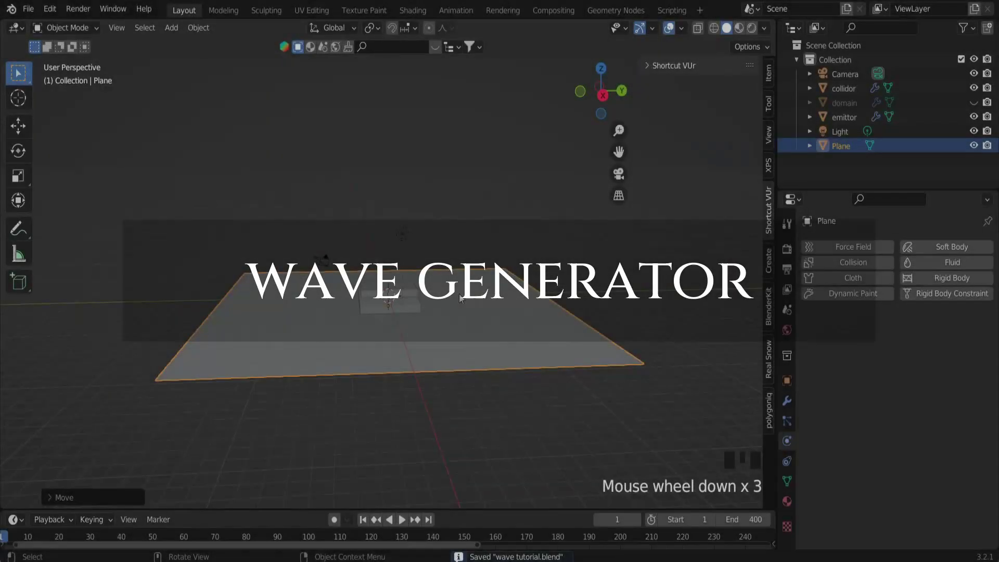
Add a cube at the origin and scale it along Y by about 2.7 to span the emittor's width
scroll(504, 392, "up", 3)
middle_click_drag(505, 392, 488, 362)
key("KP_7")
key("shift+a")
mouse_move(482, 275)
left_click(593, 290)
key("s")
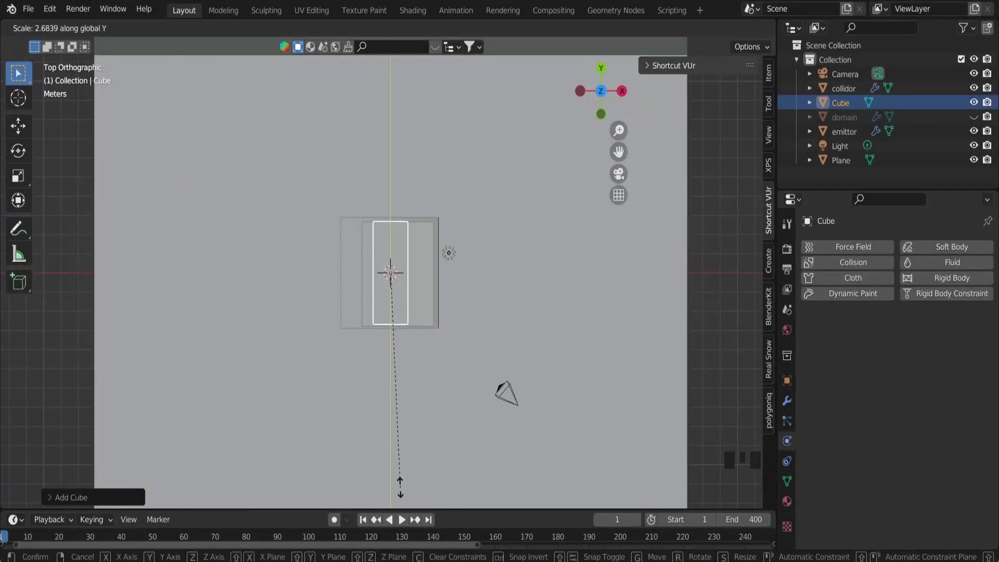
left_click(400, 486)
Align the cube with the block along Y and move it along X towards the block's lower end
scroll(401, 486, "up", 3)
key("g")
key("y")
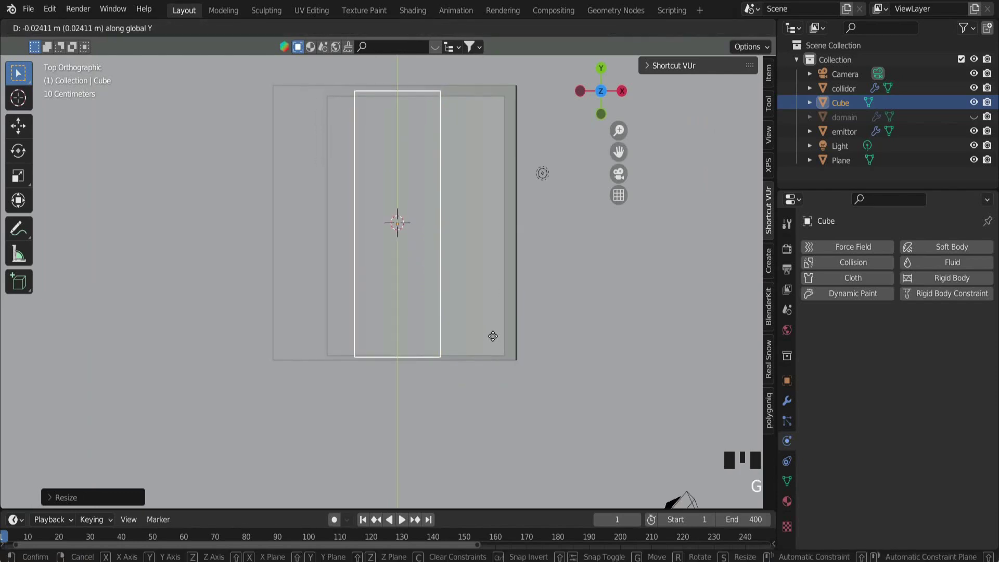
middle_click_drag(495, 339, 570, 392)
key("ctrl+s")
scroll(500, 468, "down", 1)
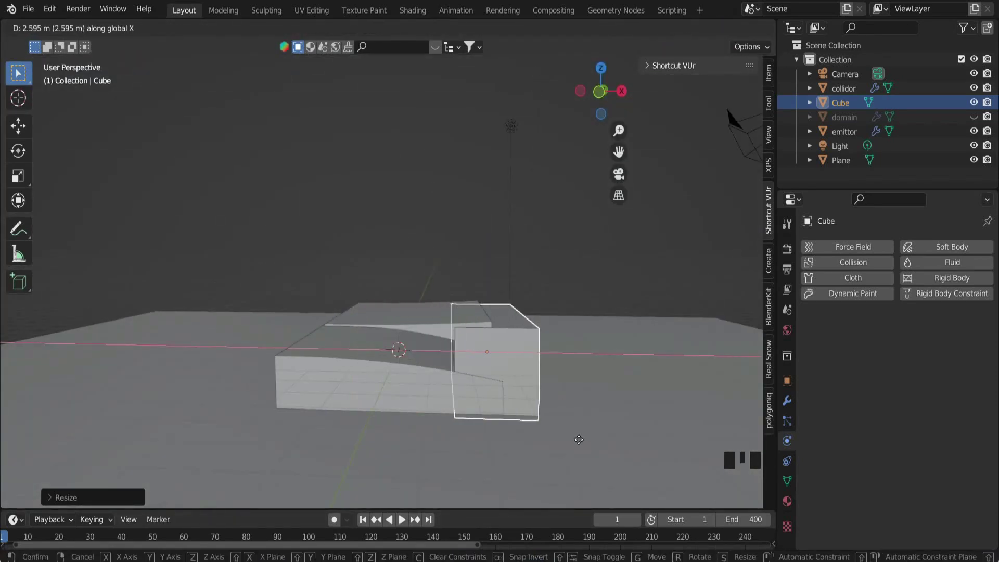
left_click(549, 440)
Scale the cube down, reduce its height along Z to about 0.73, and save the file
key("s")
left_click(580, 380)
key("s")
key("z")
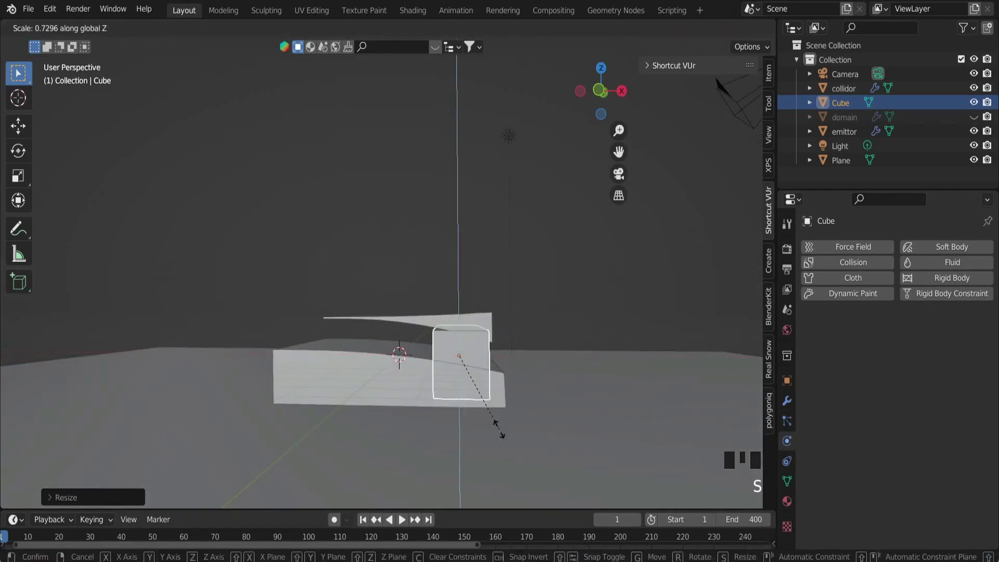
middle_click_drag(494, 425, 468, 359)
key("ctrl+s")
Hide the emittor and bevel the cube's top edges with 6 segments and a width of about 0.73 m
left_click(974, 131)
key("Tab")
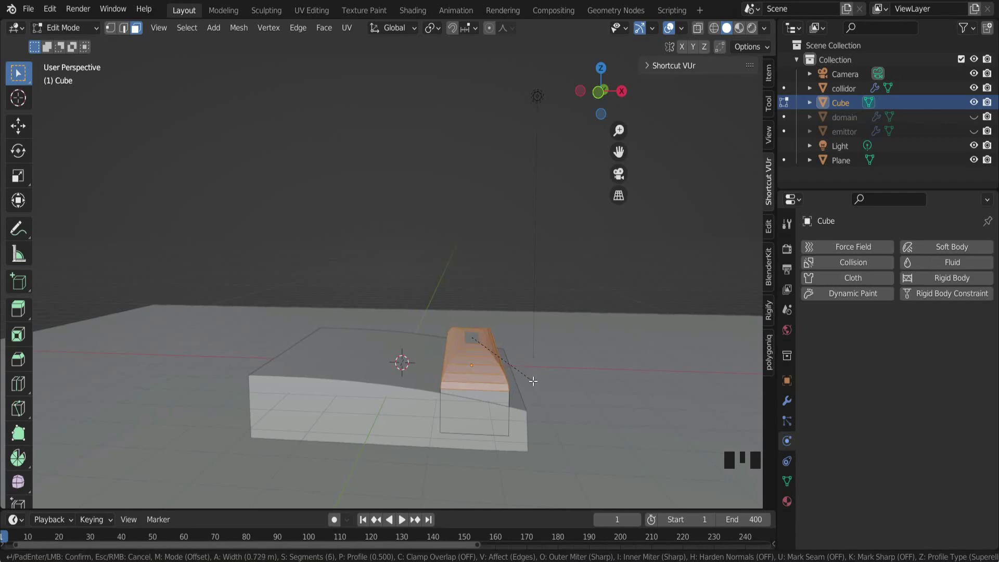
key("Tab")
Shade the bevelled cube smooth and save the file
middle_click_drag(542, 389, 426, 400)
scroll(426, 400, "up", 2)
right_click(426, 401)
left_click(426, 310)
middle_click_drag(426, 310, 530, 341)
key("ctrl+s")
Show the emittor again and reposition the rounded cube at the block's lower end in front view
key("KP_1")
scroll(613, 410, "up", 3)
left_click_drag(619, 152, 526, 76)
left_click(973, 132)
middle_click_drag(563, 375, 508, 373)
key("KP_1")
key("g")
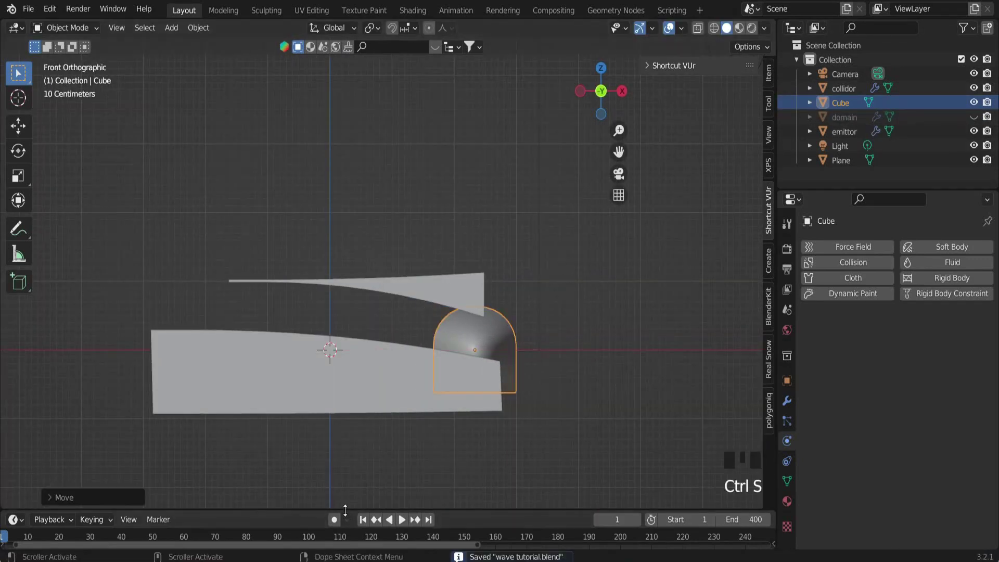
Enlarge the timeline, go to frame 0, set the start frame to 0, and save the file
left_click_drag(347, 509, 350, 439)
left_click_drag(366, 545, 242, 544)
left_click(205, 468)
left_click(702, 450)
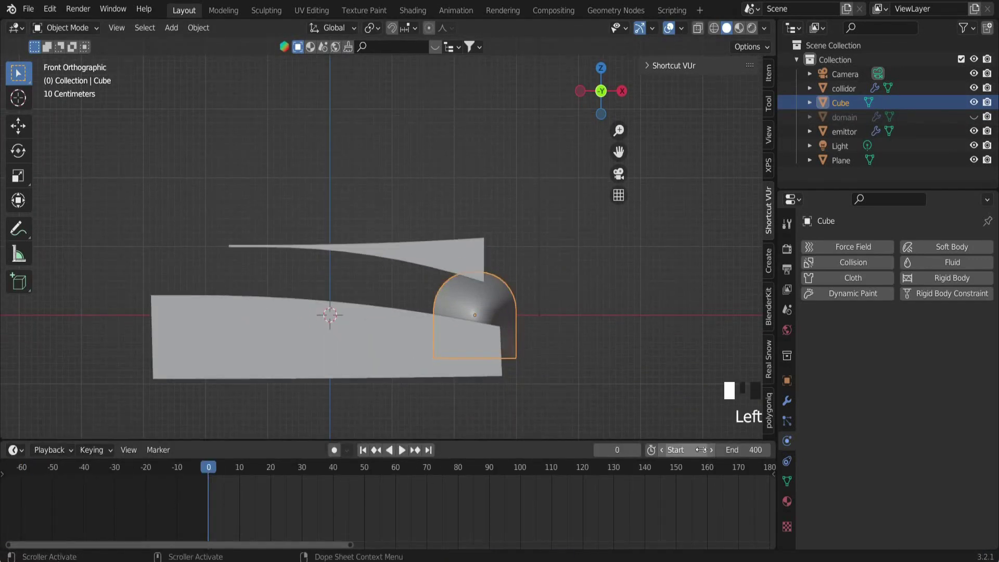
key("ctrl+s")
Raise the rounded cube slightly along Z and insert a location keyframe at frame 0
key("g")
key("z")
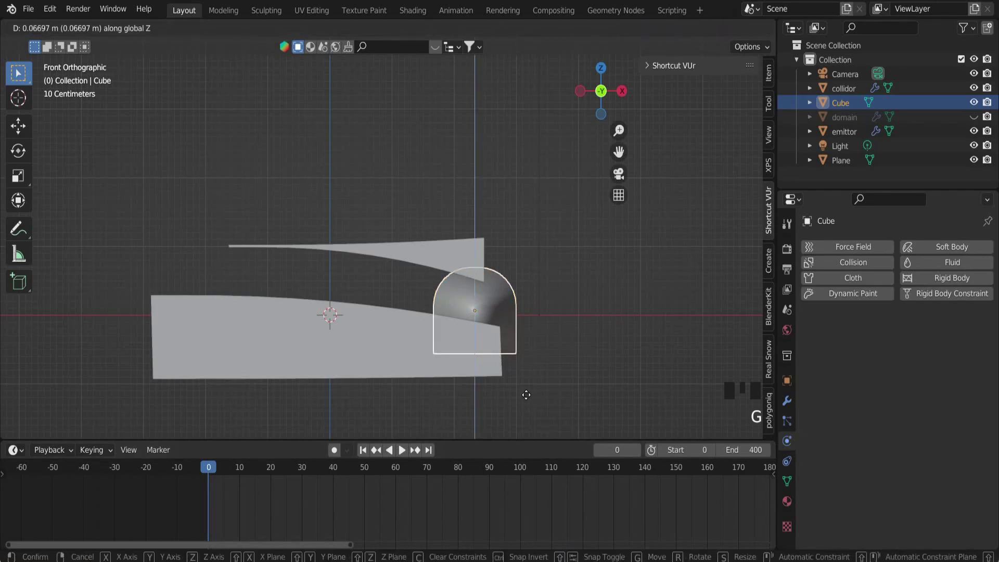
left_click(526, 390)
key("i")
left_click(507, 347)
At frame 30, lower the rounded cube along Z and insert a location keyframe
left_click(270, 468)
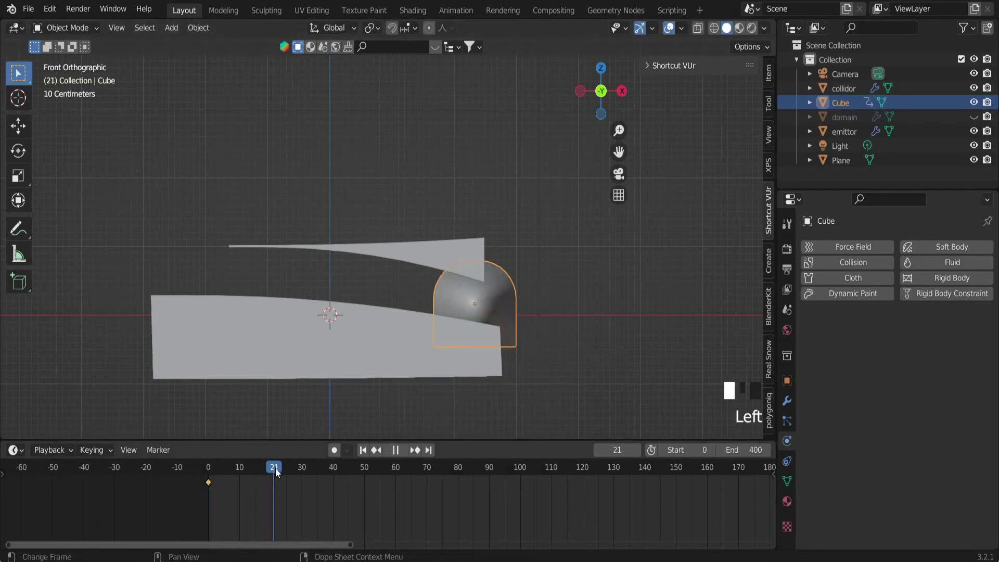
key("g")
key("z")
left_click(460, 425)
key("i")
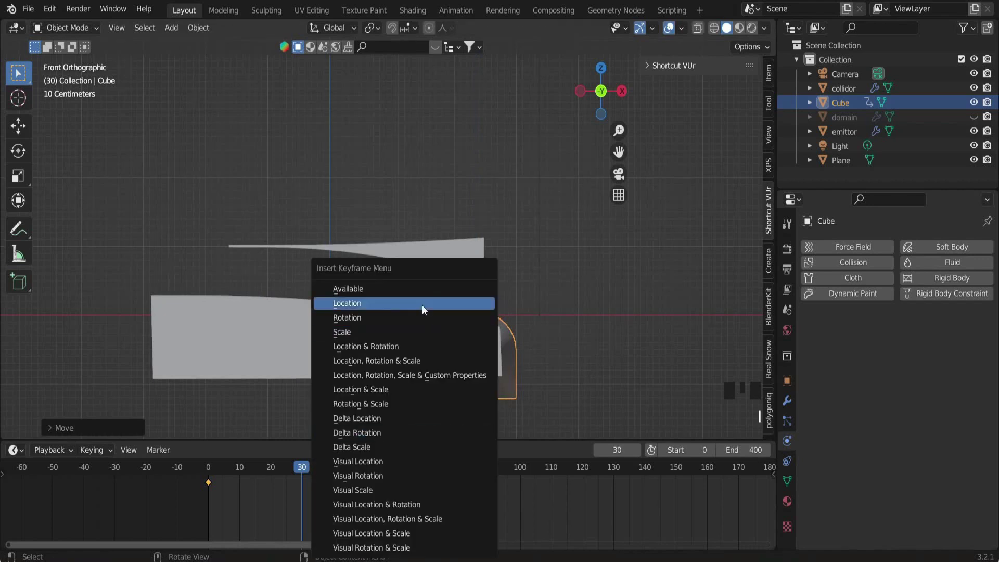
left_click(398, 317)
Duplicate the cube's frame 0 keyframe to frame 60, play the animation and save the file
left_click_drag(241, 501, 195, 490)
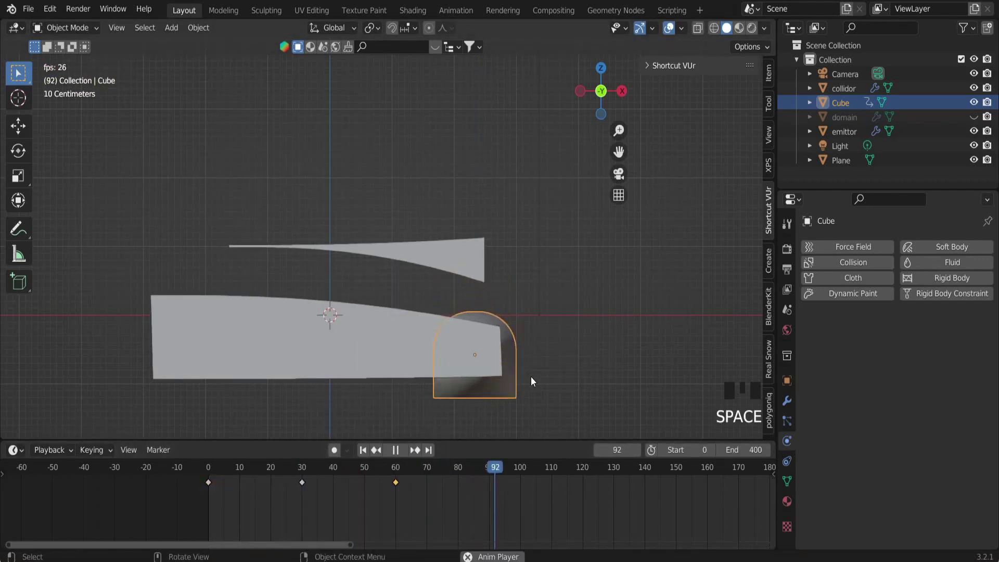
scroll(530, 312, "down", 2)
middle_click_drag(529, 305, 489, 342)
key("ctrl+s")
key("space")
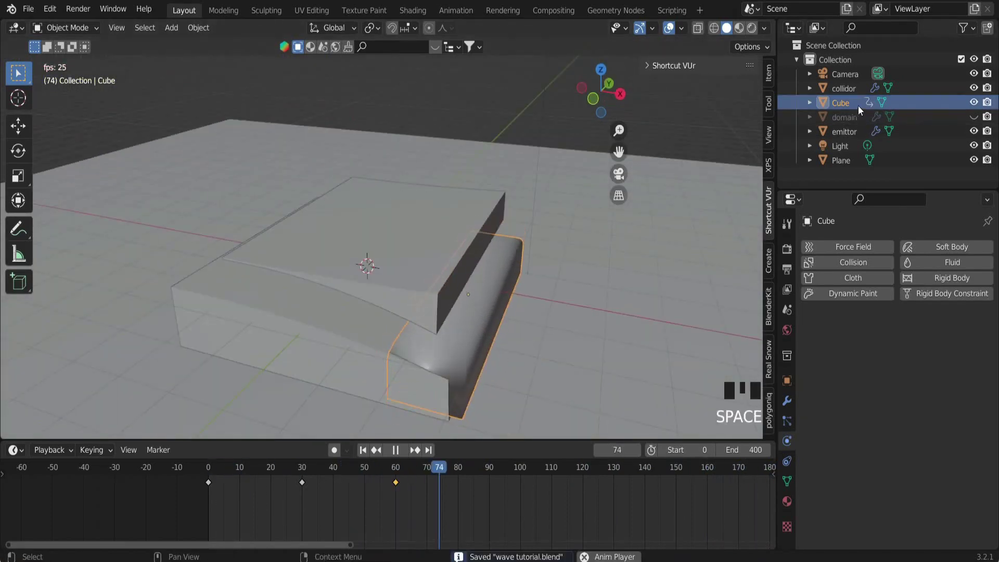
key("space")
key("space")
Rename the animated cube as wavegenerator
left_click(838, 102)
type("wavegenerator")
key("Return")
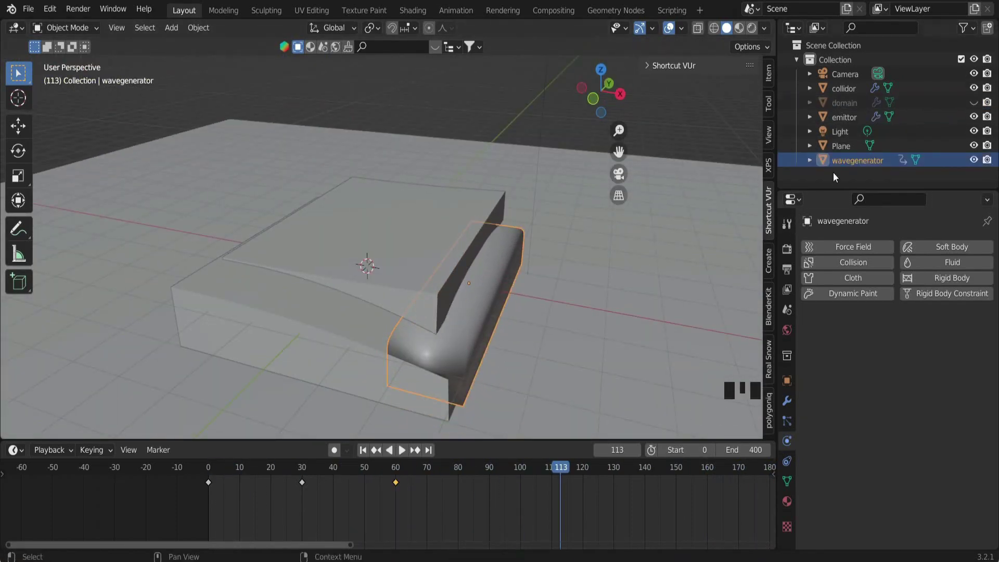
Rename the large plane as floor and hide it in the viewport
middle_click_drag(547, 317, 505, 302)
scroll(411, 249, "up", 2)
scroll(373, 314, "down", 1)
middle_click_drag(373, 314, 489, 364)
left_click(491, 366)
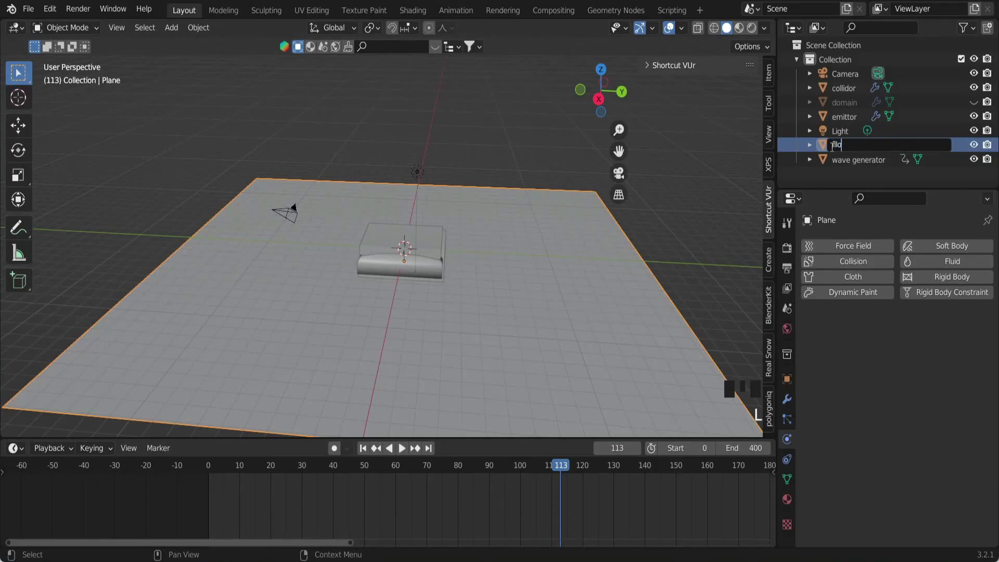
key("h")
Hide the wave generator in both the viewport and renders
scroll(399, 350, "up", 3)
left_click(460, 290)
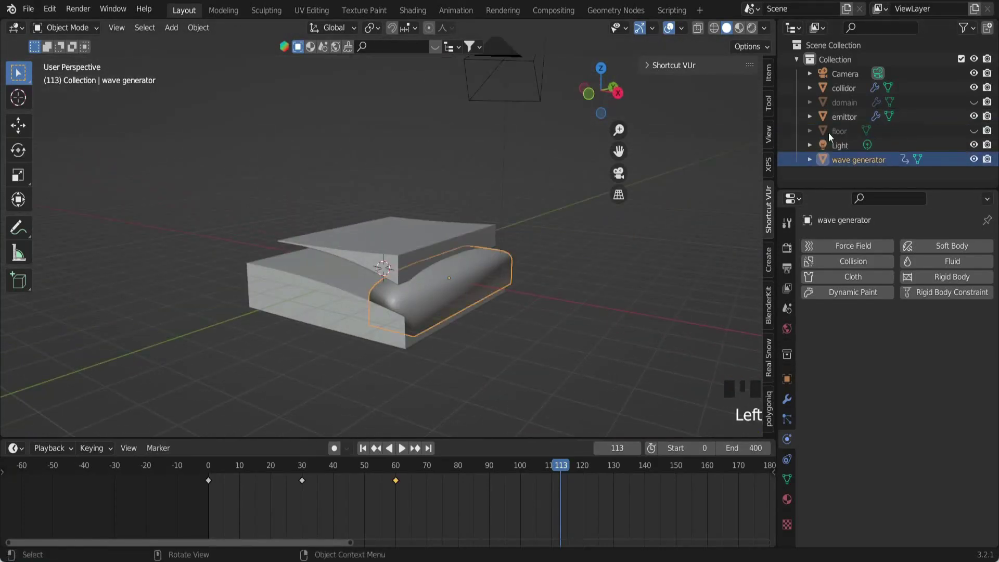
left_click(987, 159)
Set the collidor's effector surface thickness to 0.22 and save the file
left_click(402, 319)
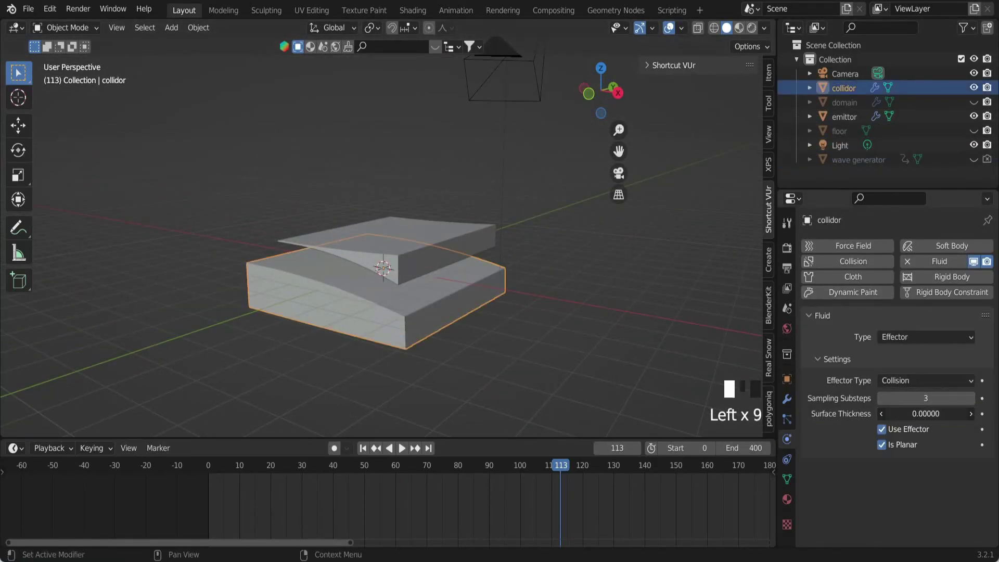
key("ctrl+s")
scroll(527, 329, "down", 2)
scroll(526, 324, "up", 2)
left_click(593, 321)
middle_click_drag(526, 322, 598, 335)
middle_click_drag(567, 302, 560, 305)
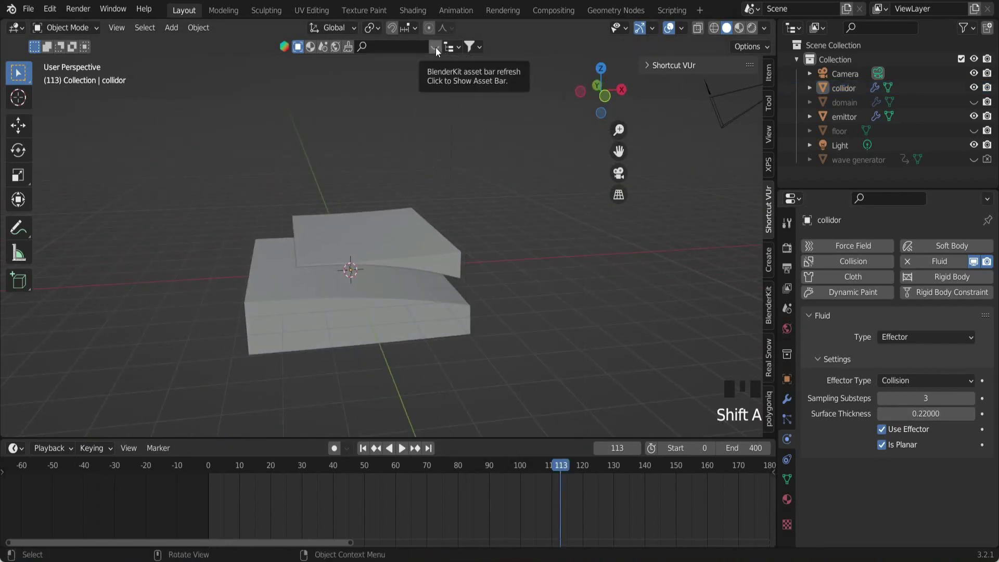
Remove the wave generator's existing fluid physics and add Fluid to it afresh
scroll(481, 291, "down", 2)
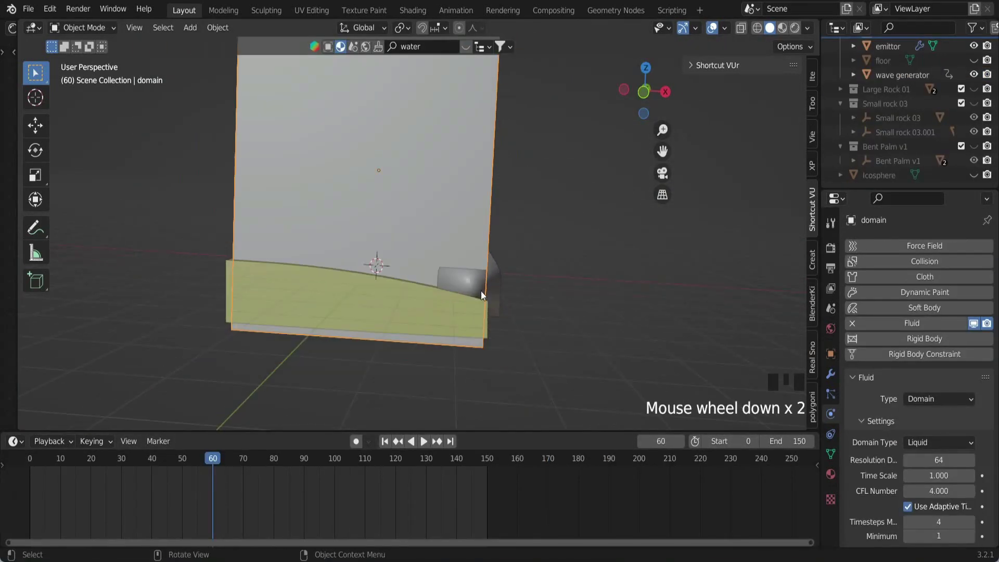
left_click(479, 273)
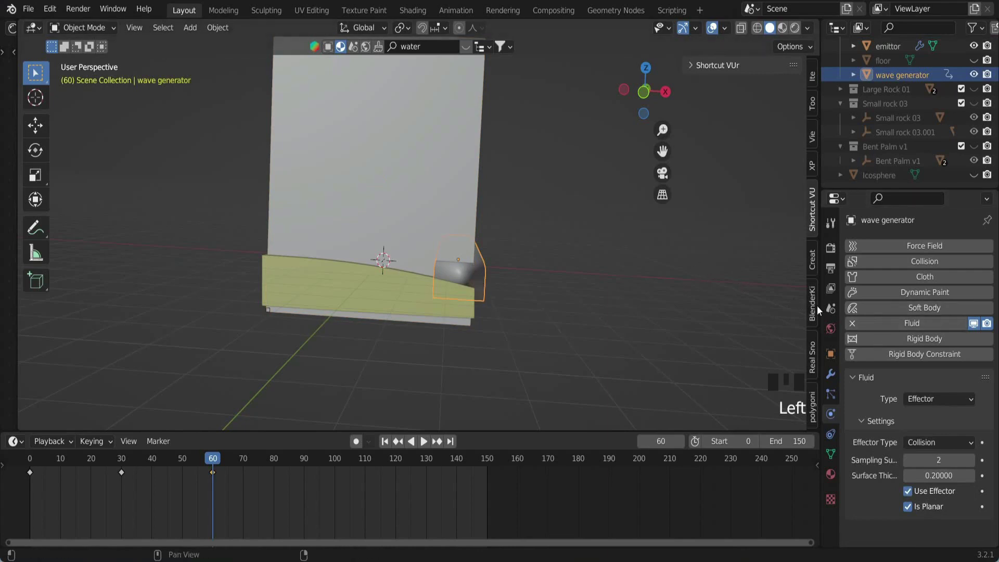
left_click(852, 324)
scroll(569, 302, "up", 2)
scroll(576, 319, "down", 1)
middle_click_drag(576, 319, 577, 311)
left_click(958, 324)
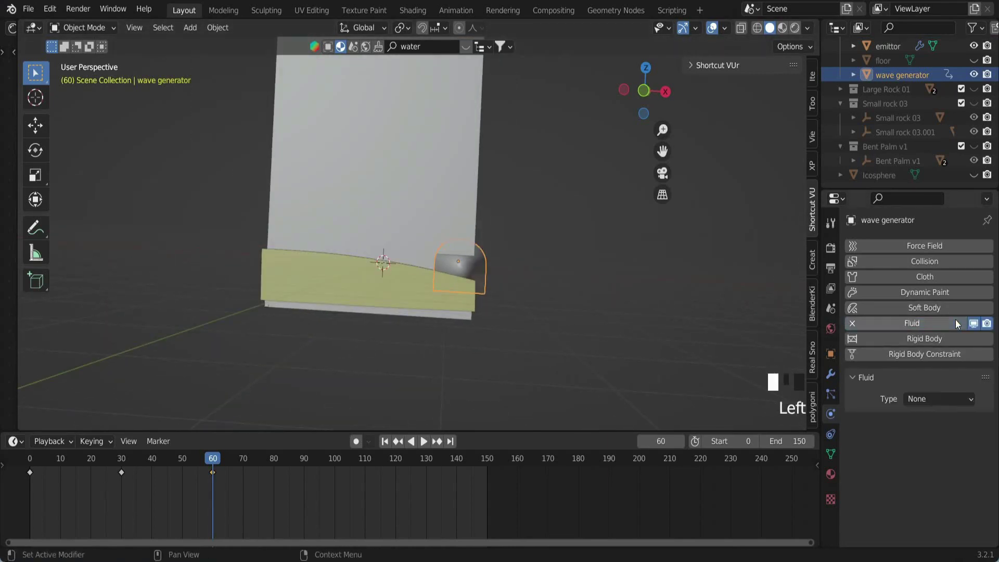
Make the wave generator a planar Collision effector with 3 sampling substeps and 0.2 surface thickness, and save the file
left_click(940, 461)
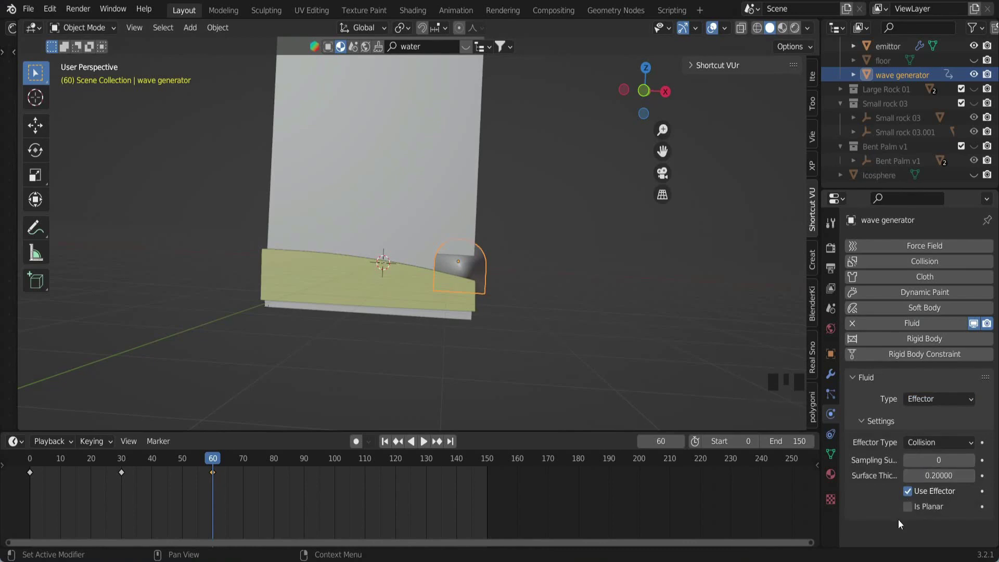
left_click(971, 460)
scroll(671, 357, "down", 2)
scroll(536, 319, "up", 2)
key("ctrl+s")
middle_click_drag(535, 316, 558, 220)
scroll(470, 226, "down", 3)
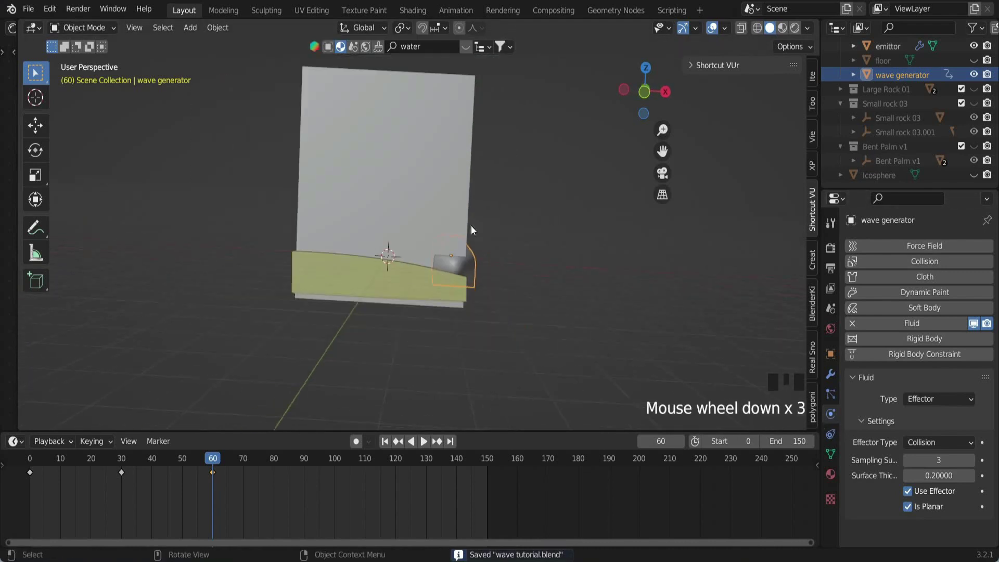
Select the domain and hide it to expose the objects inside
left_click(458, 176)
middle_click_drag(488, 245, 483, 252)
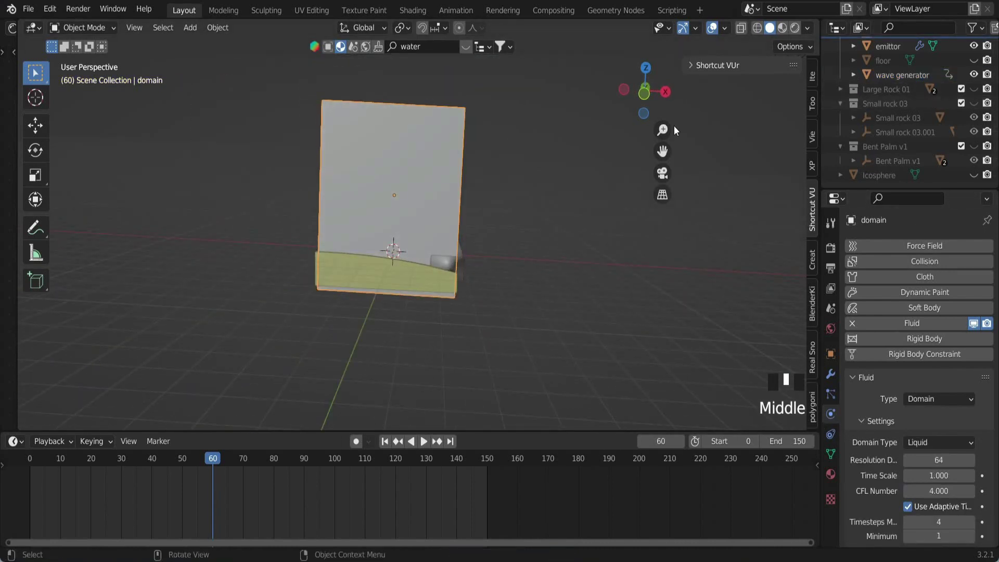
scroll(537, 279, "up", 2)
key("h")
scroll(946, 112, "up", 5)
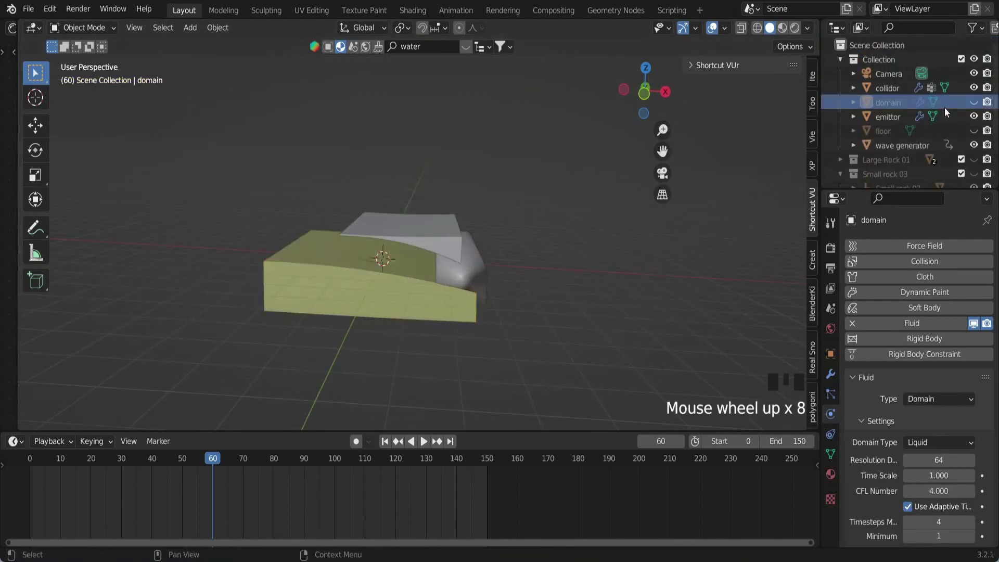
Recalculate the normals of the whole emittor mesh to face outside
left_click(436, 238)
key("Tab")
key("a")
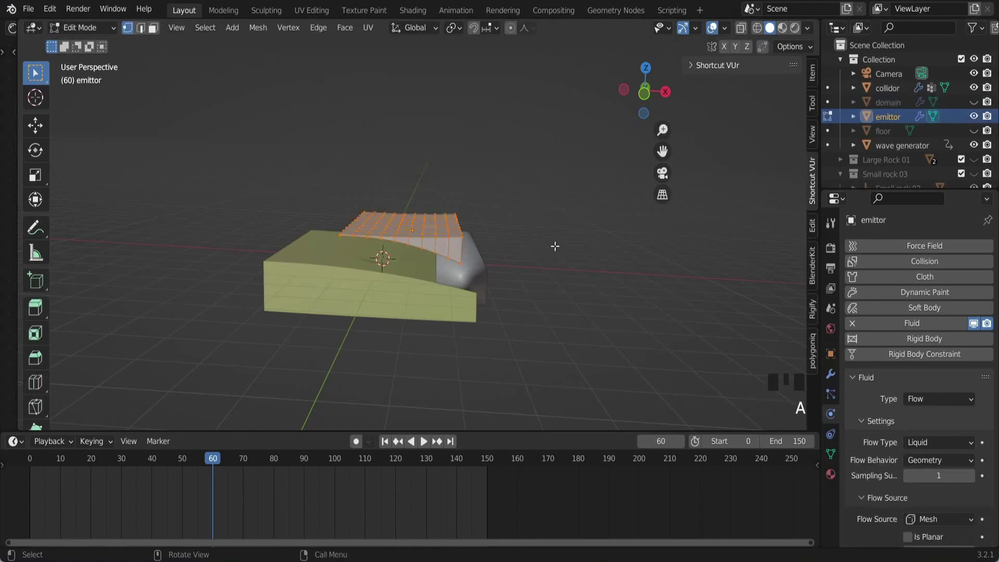
key("shift+n")
key("Tab")
Recalculate the normals of the whole collidor mesh to face outside and clear the selection
left_click(414, 294)
key("Tab")
key("a")
key("shift+n")
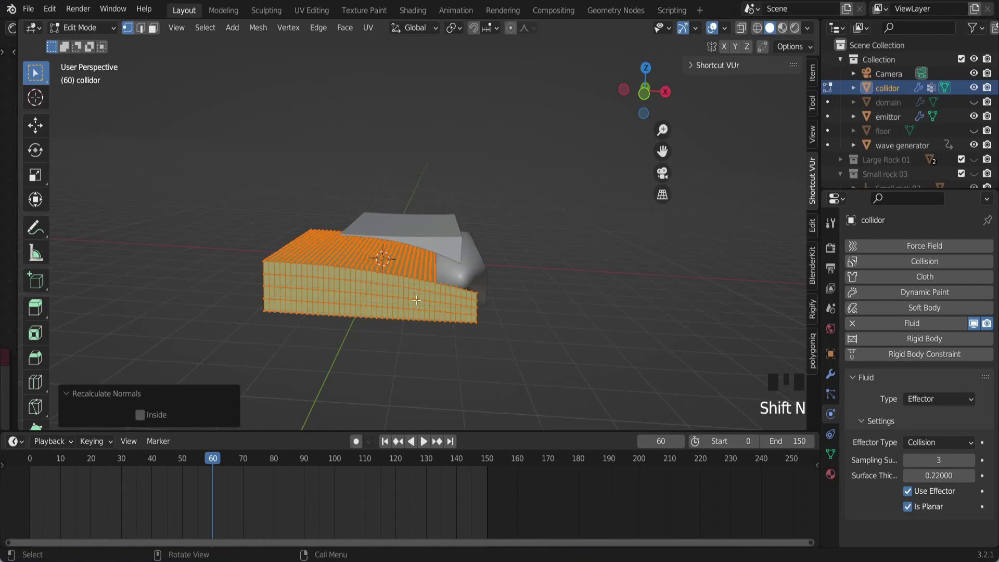
left_click(295, 354)
Play the animation briefly, return to Object Mode, and show and select the domain
scroll(494, 287, "up", 2)
key("space")
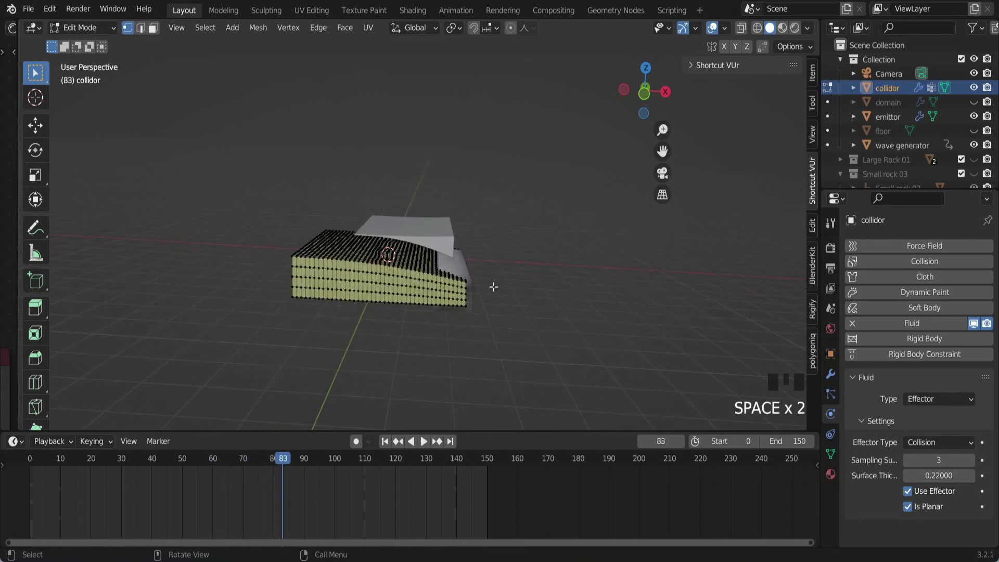
key("Tab")
left_click(974, 103)
left_click(437, 192)
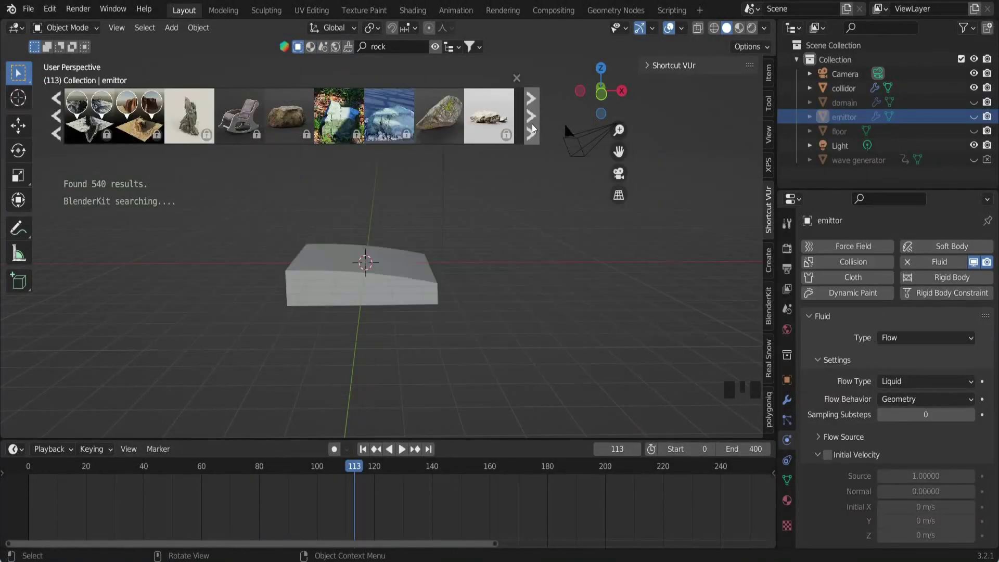
Add the Large Rock 01 asset from the BlenderKit results and move it over the collidor's surface
mouse_move(423, 113)
left_click(387, 114)
scroll(359, 227, "up", 3)
middle_click_drag(367, 229, 419, 268)
left_click(348, 257)
key("g")
left_click(329, 242)
Move the large rock along Z so it sits on the collidor's surface
middle_click_drag(255, 349, 314, 327)
key("g")
key("z")
left_click(326, 344)
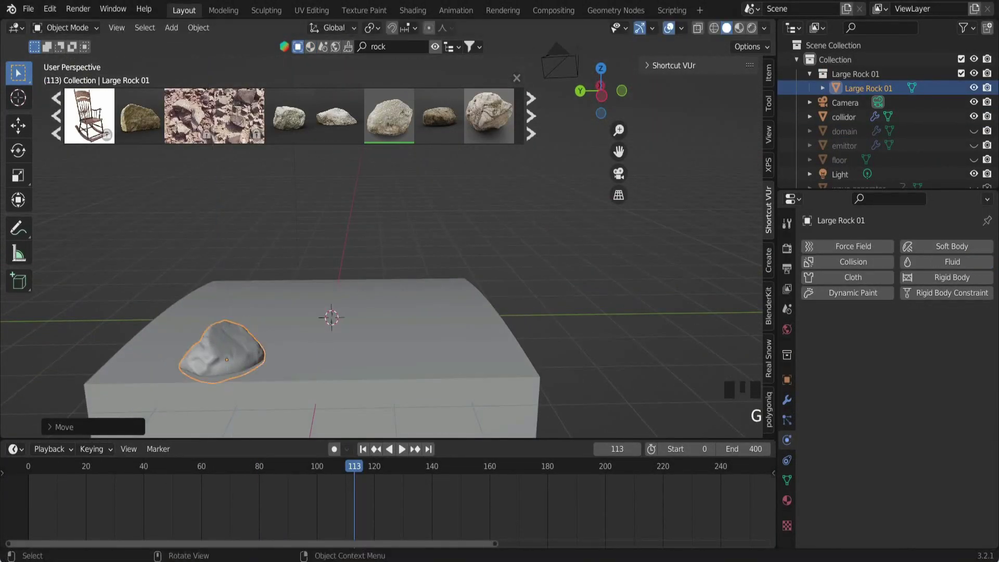
Rotate the large rock about Z and scale it to suit the collidor's surface
key("r")
key("z")
left_click(283, 350)
key("s")
left_click(322, 350)
scroll(321, 349, "down", 1)
key("r")
key("z")
left_click(316, 333)
key("r")
key("z")
left_click(310, 343)
middle_click_drag(286, 346, 399, 356)
Move the large rock to the back corner of the collidor
key("g")
left_click(616, 359)
middle_click_drag(617, 360, 535, 372)
key("g")
left_click(493, 379)
mouse_move(445, 382)
middle_mouse_down()
mouse_move(397, 352)
mouse_move(444, 383)
middle_mouse_up()
scroll(445, 380, "down", 1)
Move the Large Rock 01 collection out of Collection into the Scene Collection and save the file
left_click_drag(852, 79, 834, 46)
left_click(796, 60)
middle_click_drag(359, 331, 502, 323)
scroll(326, 315, "down", 1)
key("ctrl+s")
Duplicate the large rock along Y, rotate the copy about Z, scale it and place it beside the original
key("shift+d")
key("y")
left_click(360, 314)
key("r")
key("z")
left_click(333, 318)
key("s")
left_click(560, 308)
key("g")
left_click(553, 313)
Move the duplicated rock along Z to seat it on the collidor's surface and save the file
scroll(306, 333, "up", 2)
key("g")
key("z")
left_click(307, 331)
key("ctrl+s")
Select both large rocks, adjust their height along Z, clear the selection and save the file
middle_click_drag(502, 318, 530, 311)
left_click(531, 314, "shift")
key("g")
key("z")
left_click(528, 300)
mouse_move(585, 341)
middle_mouse_down()
mouse_move(516, 366)
mouse_move(448, 318)
middle_mouse_up()
left_click(517, 367)
key("ctrl+s")
Add the Small rock 03 asset from the BlenderKit rock results
scroll(415, 288, "down", 2)
middle_click_drag(414, 286, 307, 273)
left_click(434, 126)
middle_click_drag(489, 198, 520, 217)
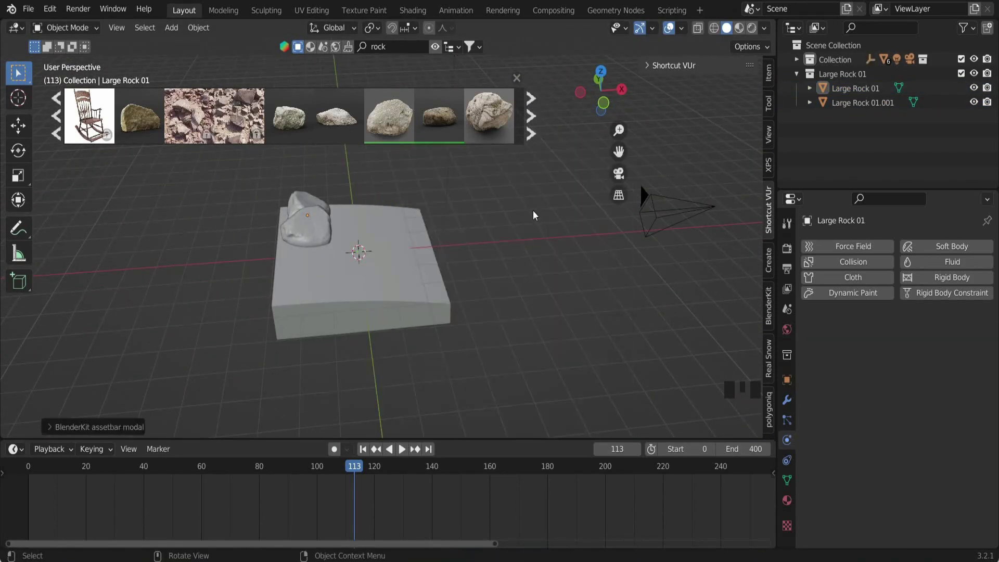
Make the Scene Collection active and add a second Small rock 03 asset
scroll(512, 250, "up", 3)
middle_click_drag(508, 279, 451, 241)
key("z")
left_click(882, 89)
left_click(880, 89)
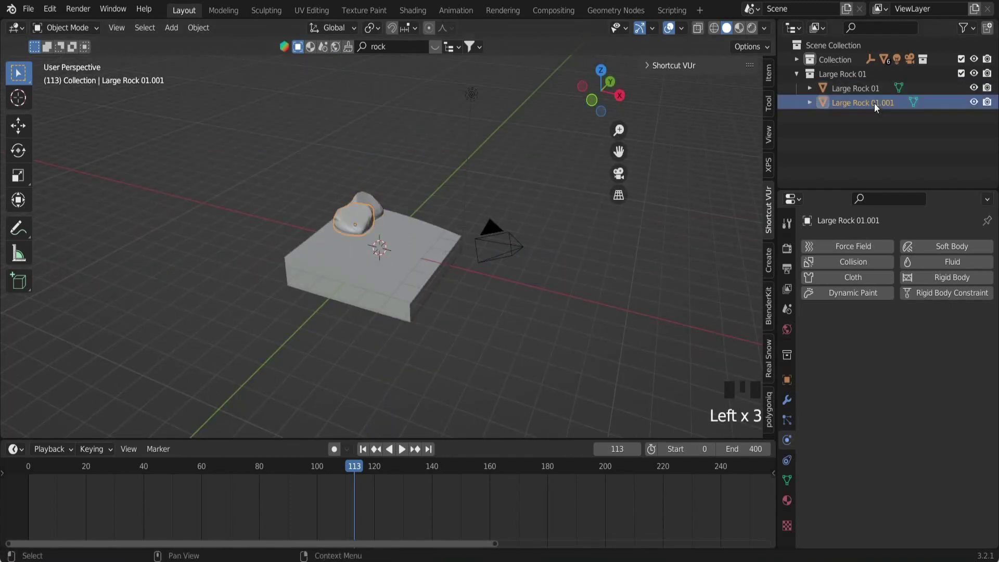
left_click(819, 45)
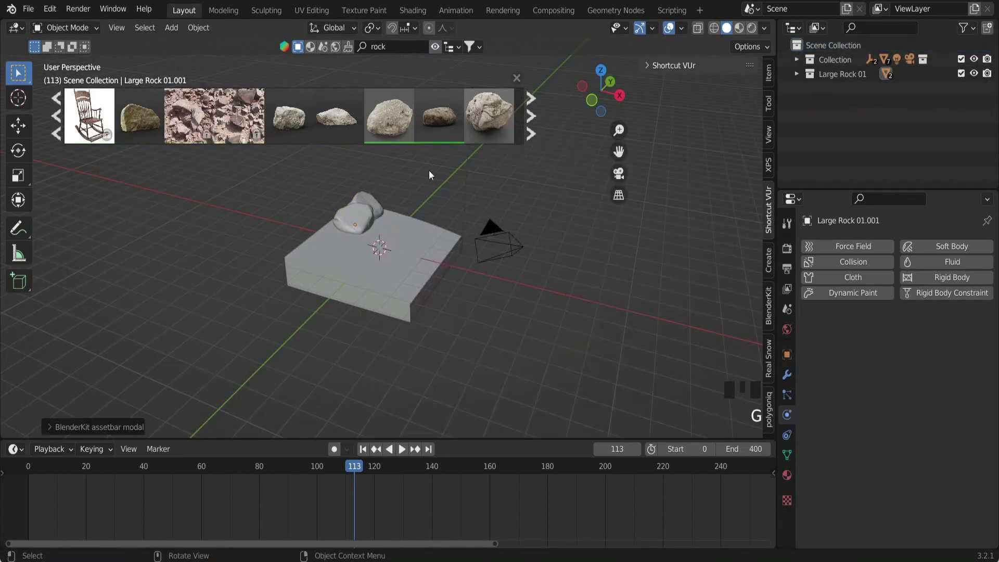
Hide the collidor, select the small rock floating above the large rocks and scale it
left_click(426, 255)
key("h")
scroll(427, 255, "up", 4)
left_click(377, 279)
scroll(448, 268, "down", 4)
key("g")
scroll(416, 271, "up", 6)
left_click_drag(308, 275, 363, 311)
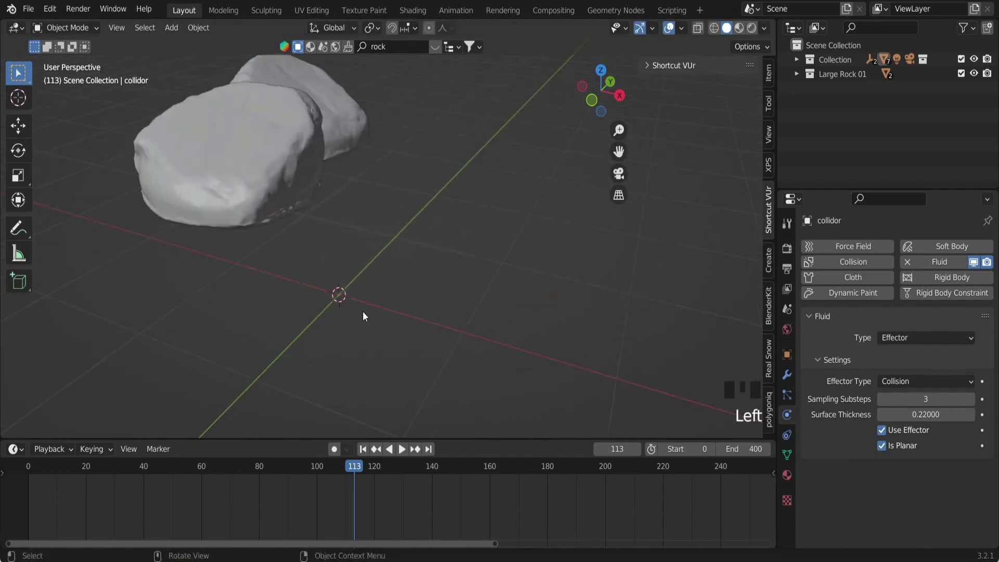
scroll(369, 291, "down", 12)
left_click_drag(389, 134, 415, 157)
key("s")
left_click(468, 137)
Select Small rock 03.001 in the outliner and move the two overlapping small rocks apart
left_click(796, 60)
left_click(877, 102)
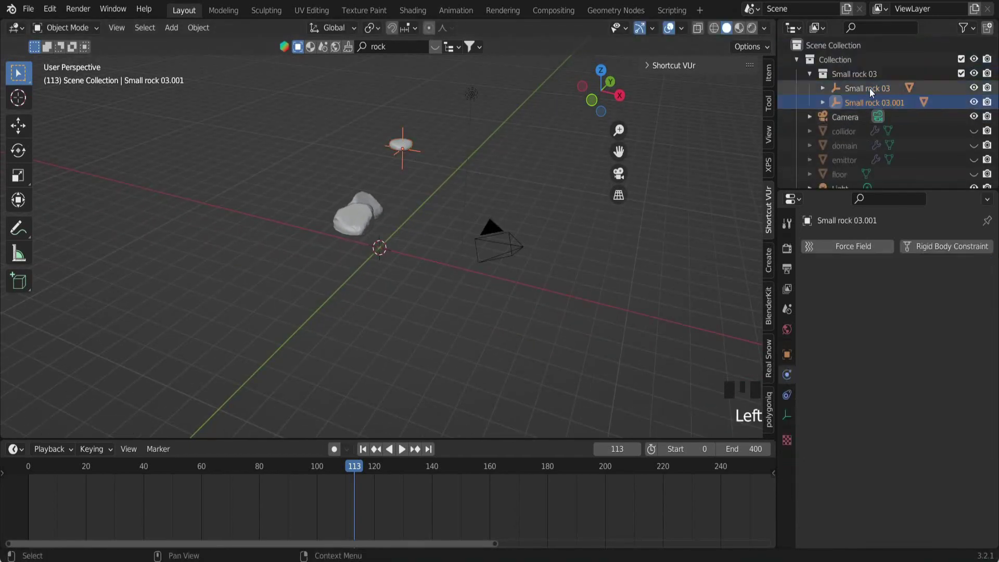
key("g")
left_click(374, 122)
left_click(406, 160)
key("g")
left_click(366, 153)
Move the Small rock 03 collection into the Scene Collection, unhide the collidor and save the file
left_click_drag(857, 77, 835, 47)
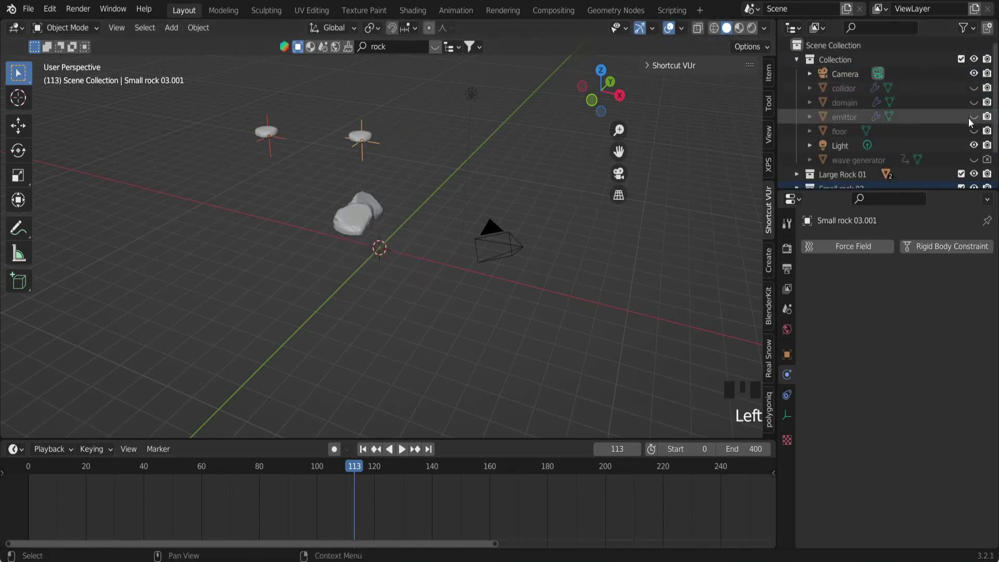
left_click(974, 88)
scroll(433, 152, "up", 3)
scroll(433, 151, "down", 2)
key("ctrl+s")
Move the two small rocks down toward the collidor's surface near the large rocks
middle_click_drag(383, 175, 400, 148)
key("g")
left_click(404, 237)
middle_click_drag(390, 239, 570, 203)
left_click(522, 187)
key("g")
left_click(434, 250)
Scale a small rock and position it on the collidor in front of the large rocks
scroll(579, 281, "up", 7)
middle_click_drag(435, 255, 524, 301)
key("g")
left_click(476, 321)
scroll(523, 302, "down", 3)
key("s")
scroll(479, 298, "up", 3)
key("g")
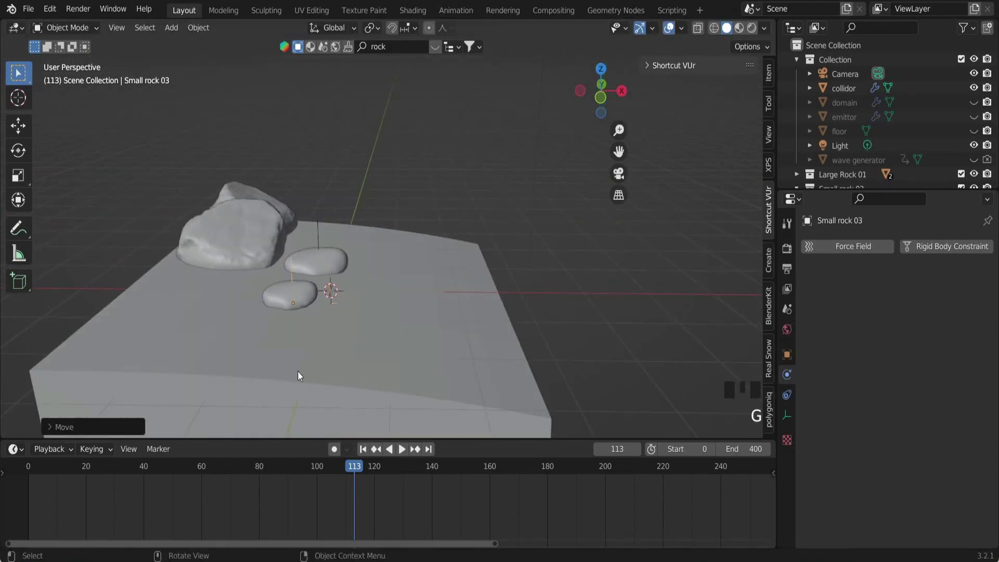
Scale both small rocks along Z, one after the other, and save the file
middle_click_drag(458, 258, 406, 218)
key("s")
key("z")
left_click(331, 313)
middle_click_drag(333, 295, 388, 312)
left_click(372, 280)
key("s")
key("z")
left_click(492, 238)
middle_click_drag(491, 238, 422, 253)
scroll(422, 253, "down", 3)
key("ctrl+s")
Switch the viewport to Rendered shading and select the duplicated large rock
key("z")
left_click(423, 172)
scroll(423, 198, "down", 2)
mouse_move(422, 208)
middle_mouse_down()
mouse_move(389, 243)
mouse_move(469, 255)
middle_mouse_up()
scroll(469, 255, "up", 4)
left_click(242, 216)
scroll(360, 180, "down", 4)
mouse_move(360, 180)
middle_mouse_down()
mouse_move(289, 233)
mouse_move(364, 198)
middle_mouse_up()
Search BlenderKit for "palm" and add the Bent Palm v1 asset onto the collidor
left_click(394, 48)
type("palm")
key("Return")
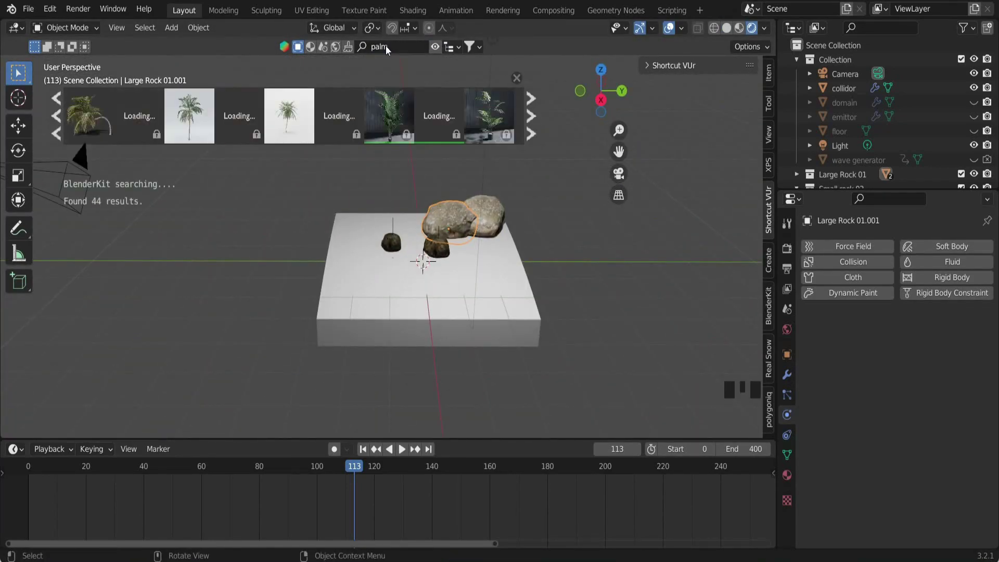
mouse_move(89, 120)
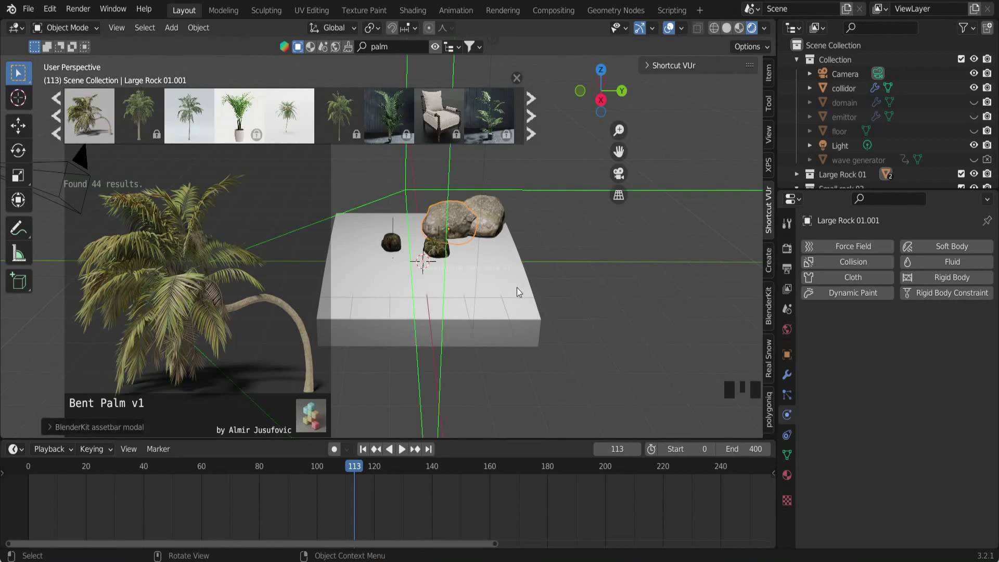
scroll(517, 287, "down", 6)
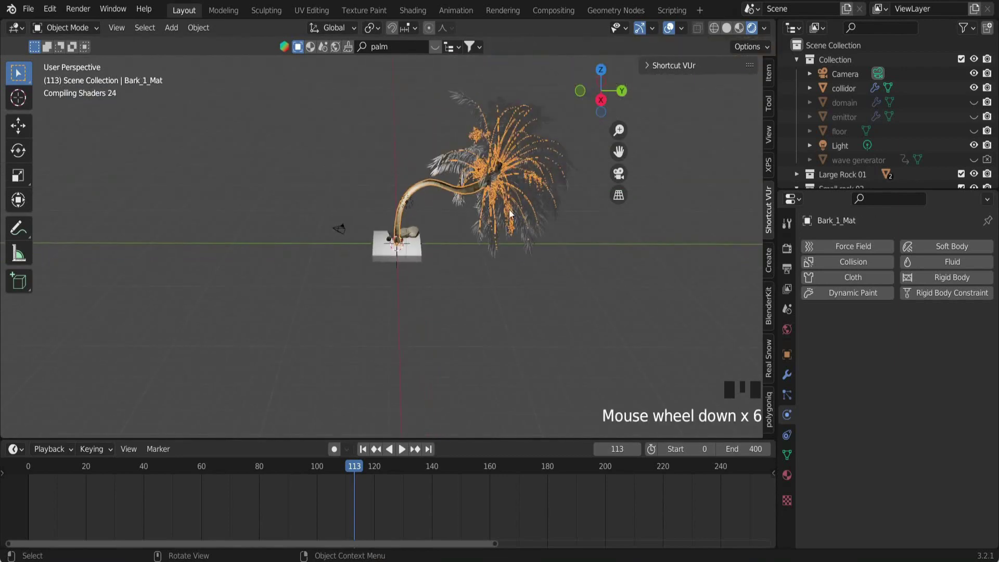
Scale the palm down in two passes, the second by about 0.48
key("s")
left_click(512, 280)
key("s")
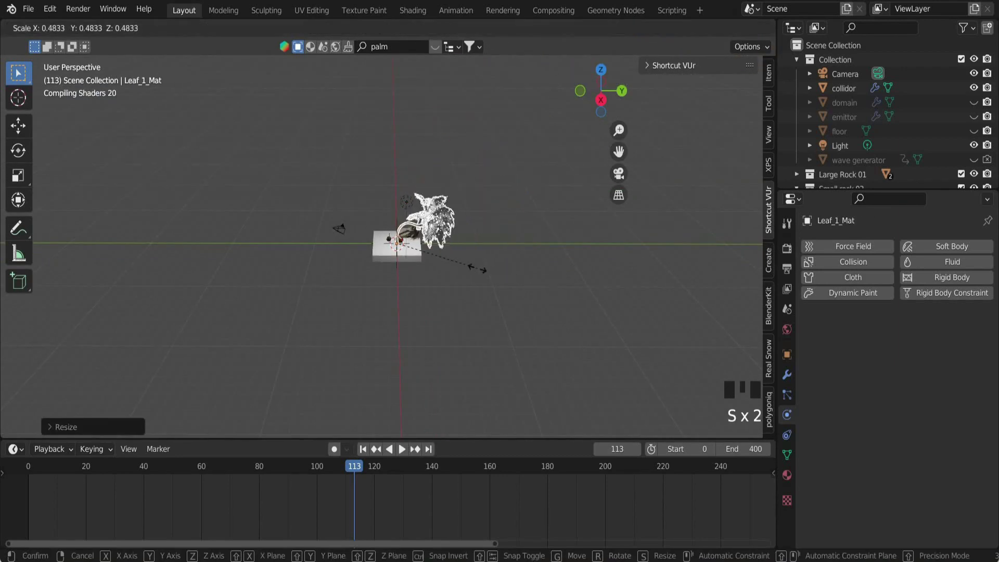
left_click(478, 270)
Move the palm to the collidor's back corner opposite the large rocks
middle_click_drag(484, 273, 553, 295)
scroll(553, 294, "up", 10)
key("g")
left_click(371, 274)
scroll(395, 283, "down", 3)
middle_click_drag(394, 283, 426, 252)
scroll(427, 253, "down", 2)
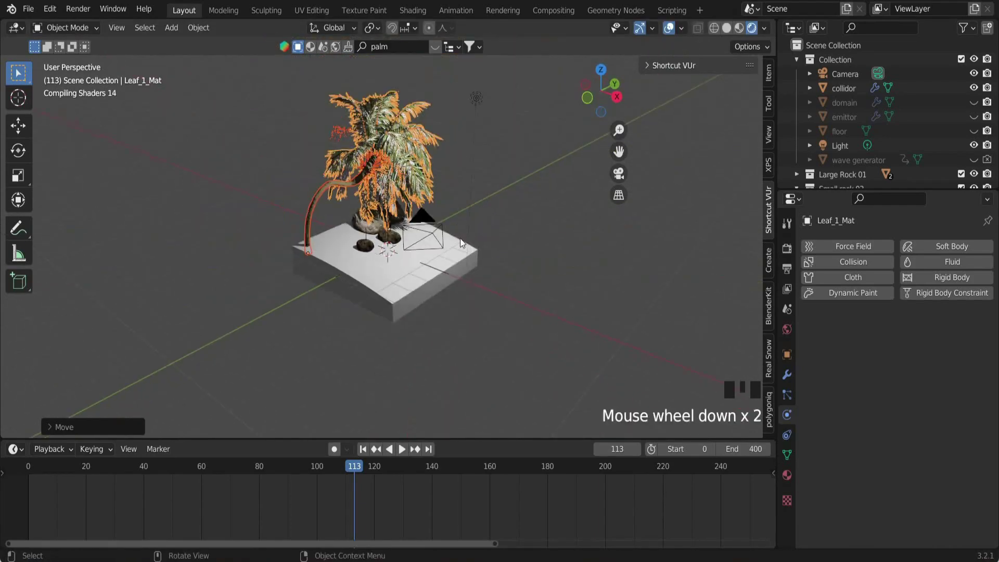
middle_click_drag(575, 237, 511, 230)
scroll(511, 230, "down", 2)
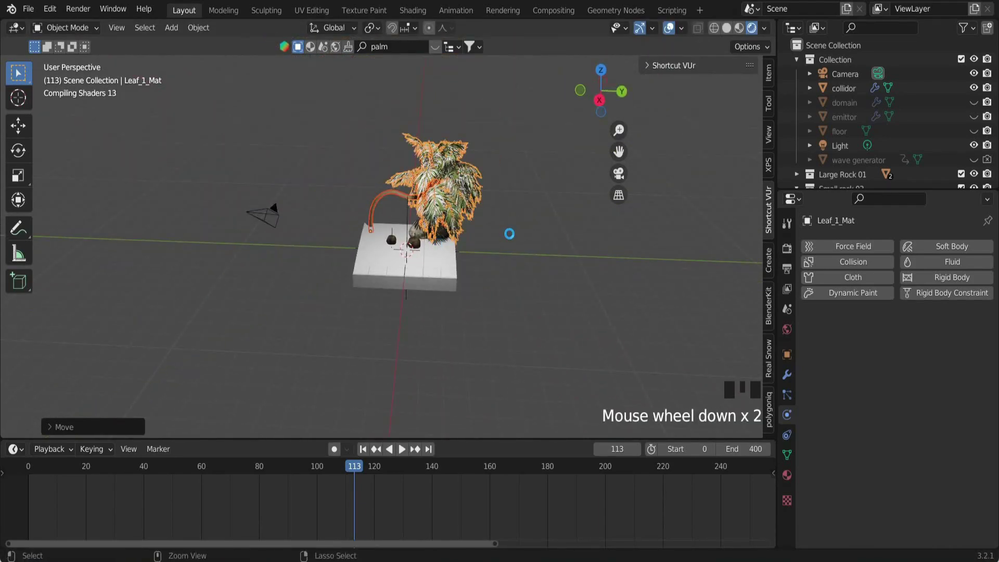
Switch the viewport to Solid shading, scale the palm down and move it towards the collidor's back corner
key("ctrl+s")
scroll(565, 299, "up", 3)
key("z")
scroll(609, 268, "up", 1)
key("s")
left_click(497, 248)
scroll(502, 250, "up", 1)
mouse_move(507, 252)
middle_mouse_down()
mouse_move(502, 239)
mouse_move(617, 292)
mouse_move(502, 219)
mouse_move(510, 241)
middle_mouse_up()
key("g")
left_click(497, 249)
Rotate the palm, reposition it on the collidor's back corner and scale it again
scroll(617, 289, "down", 4)
key("r")
left_click(487, 162)
scroll(494, 192, "up", 4)
key("g")
left_click(476, 233)
key("s")
left_click(461, 235)
Move the palm along Z so its trunk base meets the collidor's surface, and save the file
middle_click_drag(598, 250, 572, 269)
scroll(538, 269, "up", 2)
key("g")
key("z")
left_click(539, 270)
key("ctrl+s")
Add Fluid physics of type Effector to two of the rocks on the collidor
left_click(527, 261)
left_click(937, 262)
left_click(906, 337)
left_click(894, 400)
left_click(585, 260)
left_click(952, 262)
left_click(905, 338)
left_click(894, 401)
Try to move the palm away from the collidor's back corner, and undo the move
middle_click_drag(557, 319, 382, 298)
scroll(382, 298, "down", 3)
left_click(424, 268)
middle_click_drag(424, 268, 476, 261)
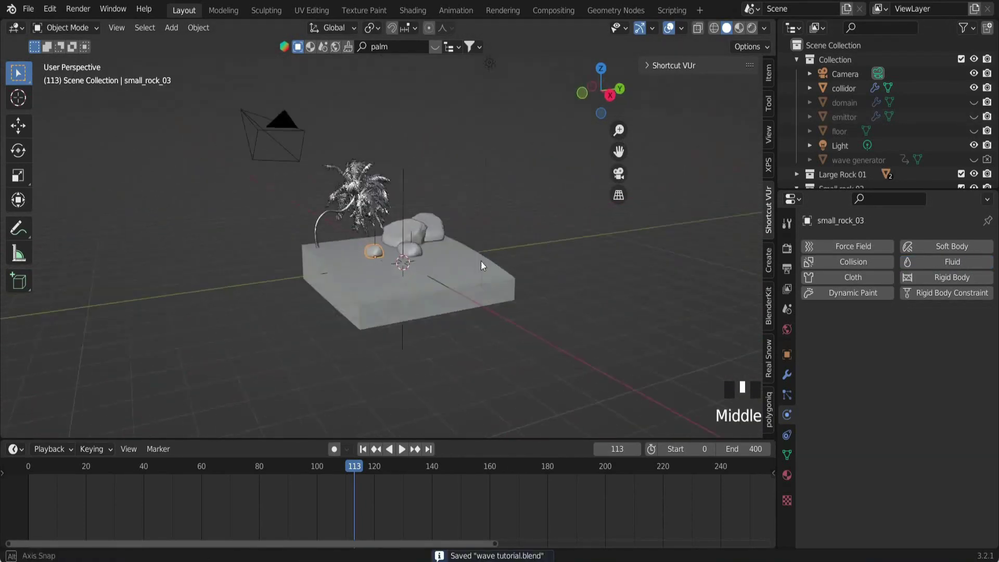
left_click(460, 273)
key("g")
left_click(391, 265)
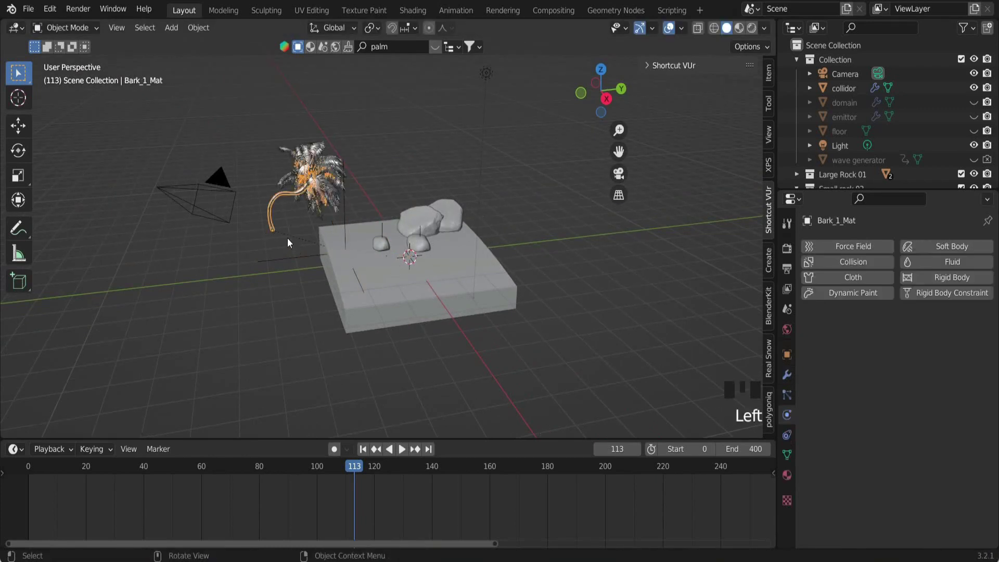
key("ctrl+z")
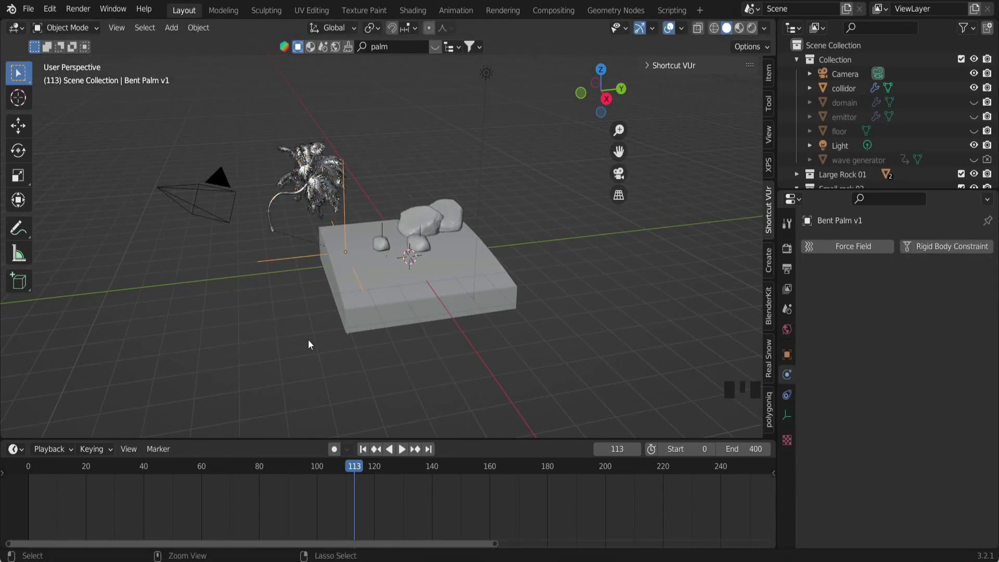
key("ctrl+z")
key("ctrl+z")
Look through the camera, and move and trackball-rotate it to face the collidor, palm and rocks from the front
middle_click_drag(574, 331, 552, 305)
scroll(520, 291, "down", 4)
left_click(286, 225)
left_click(621, 172)
key("g")
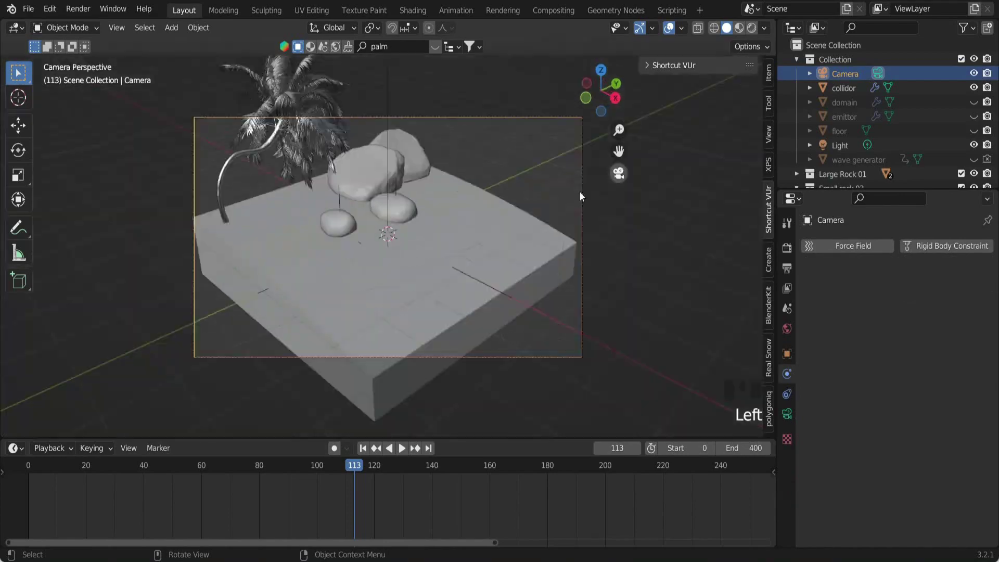
left_click(698, 223)
key("r")
key("r")
key("r")
left_click(689, 130)
key("r")
key("r")
left_click(575, 252)
key("g")
left_click(522, 291)
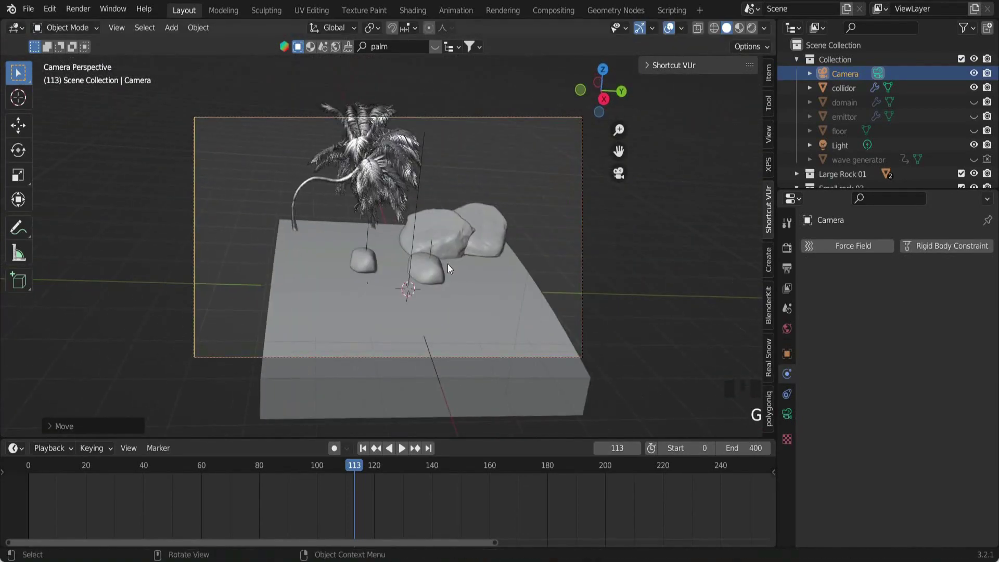
Unhide the floor, and move and rotate the camera back so the whole collidor fits in the frame
key("g")
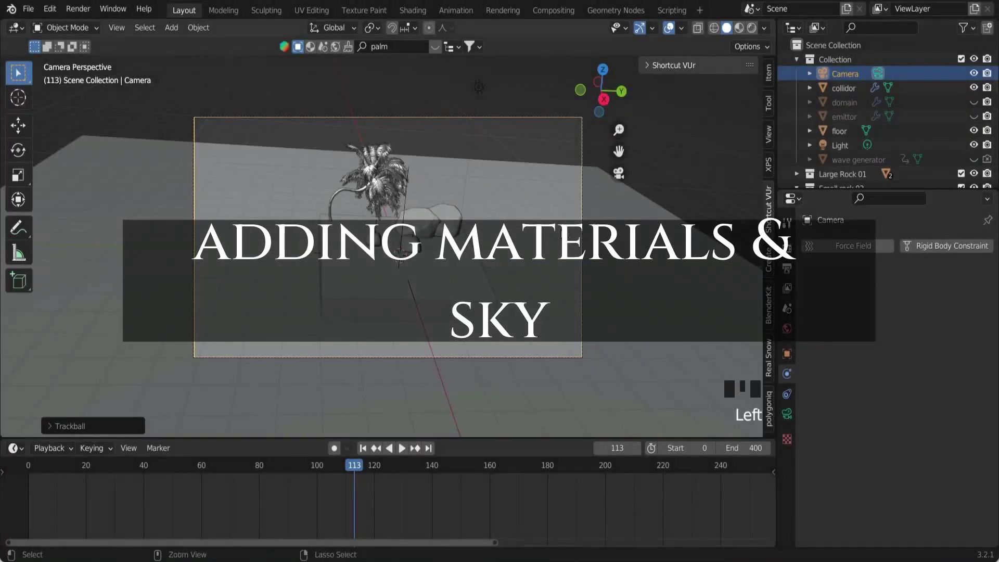
key("g")
left_click(502, 219)
key("r")
key("r")
left_click(627, 243)
key("g")
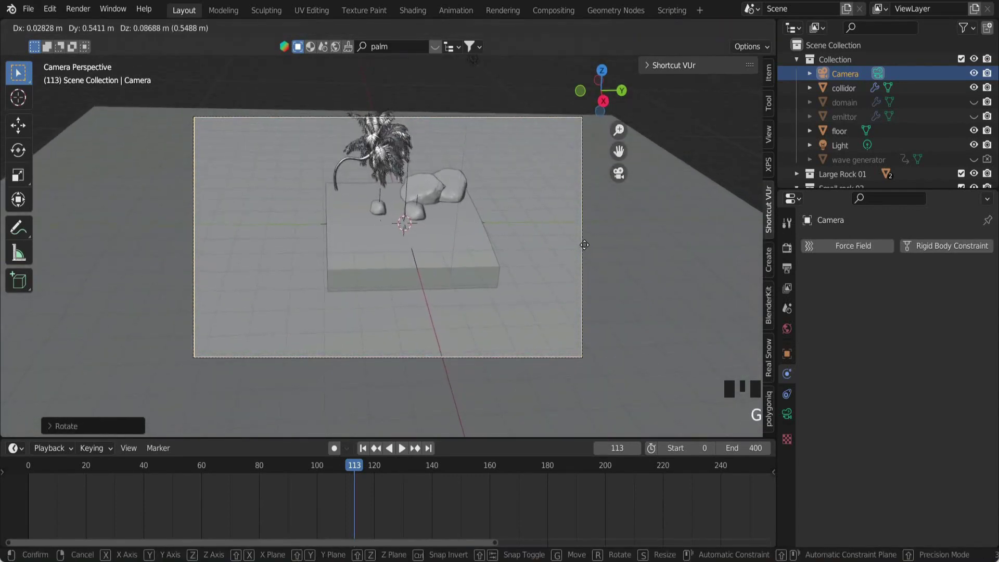
left_click(572, 244)
Shift the camera along its local Z axis and recentre the collidor and palm in the frame
key("g")
key("z")
key("z")
left_click(508, 200)
key("g")
left_click(495, 219)
Move the floor along the Z axis beneath the collidor and save the file
left_click(539, 268)
key("g")
key("z")
left_click(521, 225)
key("ctrl+s")
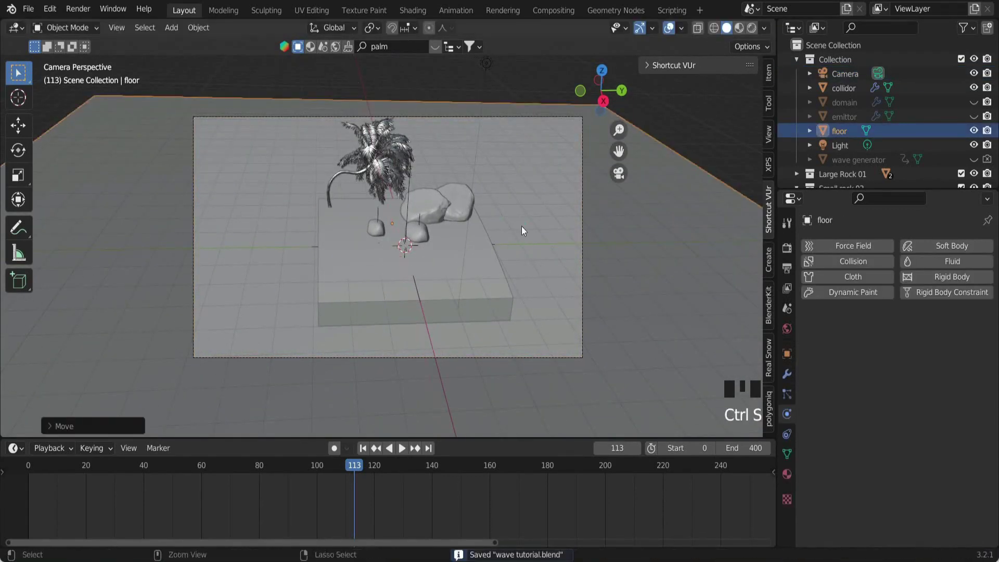
Split the 3D viewport and turn the new area into a Shader Editor with its sidebar hidden
left_click_drag(2, 22, 250, 166)
key("n")
left_click(16, 27)
left_click(44, 167)
Set the render engine to Cycles with the Experimental feature set and GPU Compute as the device
left_click_drag(777, 224, 696, 251)
left_click(877, 288)
left_click(706, 268)
left_click(706, 248)
left_click(911, 246)
left_click(854, 293)
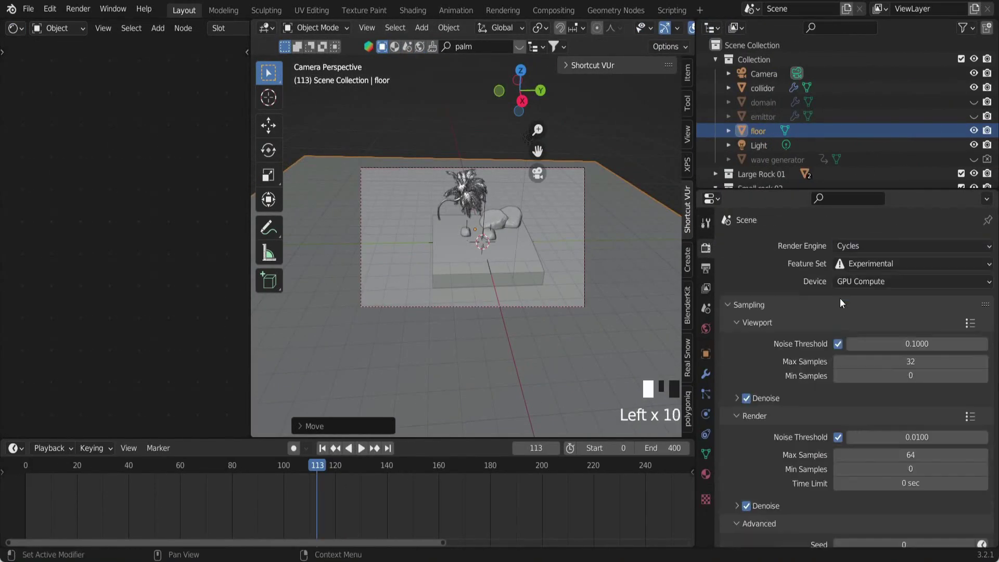
Enlarge the 3D viewport and node editor areas, and show the World nodes
left_click_drag(697, 218, 910, 232)
left_click_drag(663, 437, 663, 511)
left_click_drag(251, 150, 330, 156)
Connect a Nishita Sky Texture to the World background's color and switch the viewport to Rendered shading
scroll(523, 241, "up", 3)
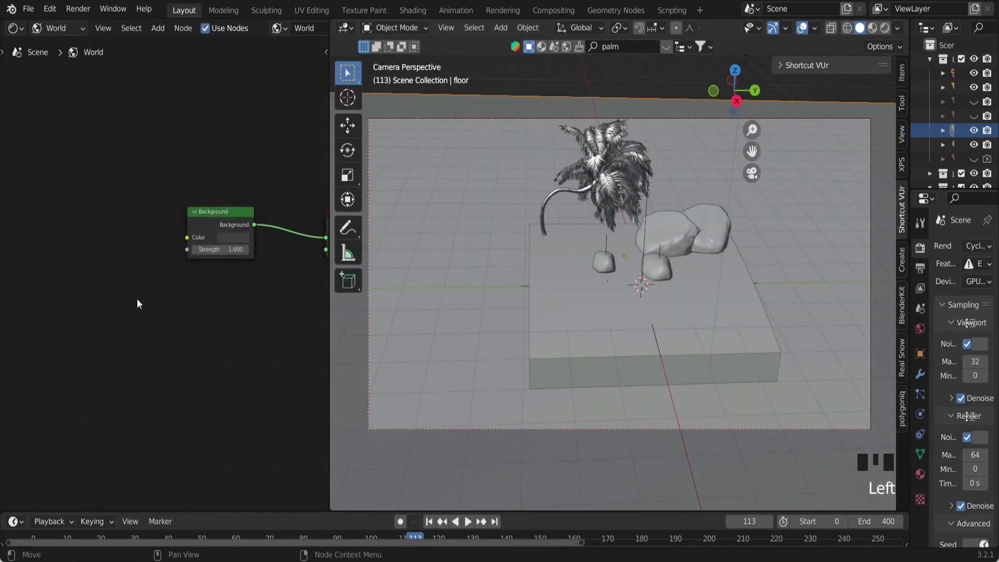
left_click(164, 368)
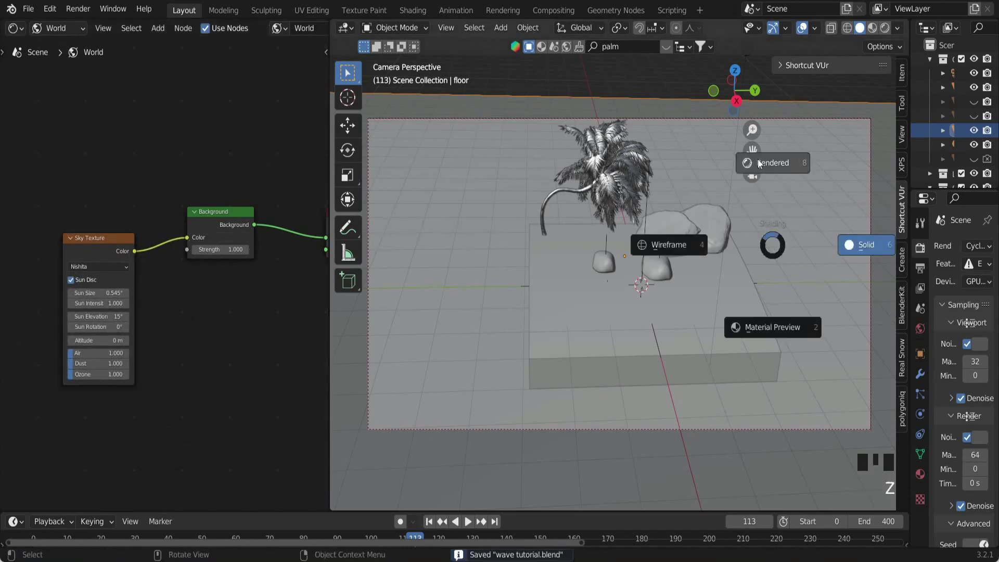
left_click(798, 159)
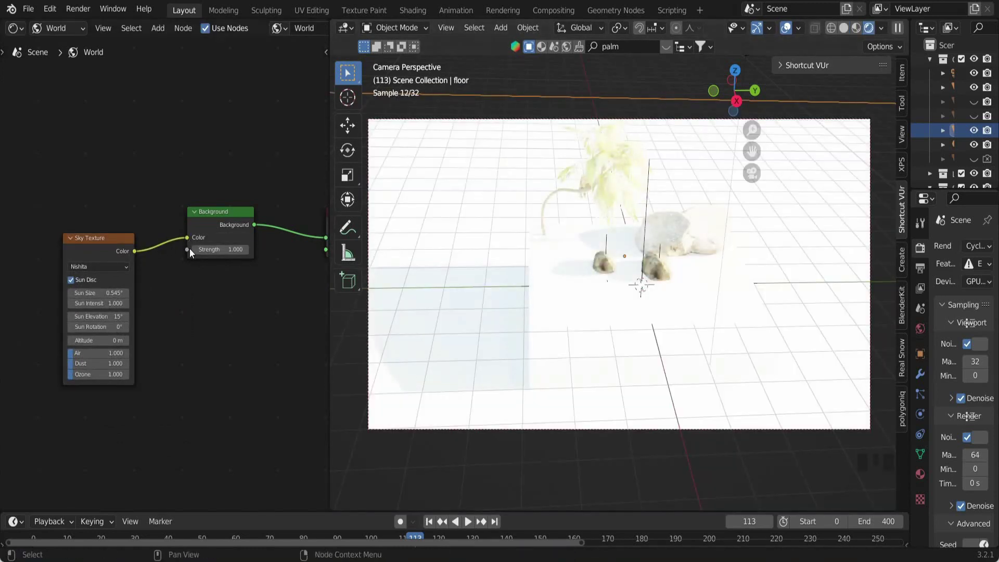
Set the Background strength to 0.5 and the Sky Texture's altitude to 7 m
left_click(193, 250)
key("ctrl+s")
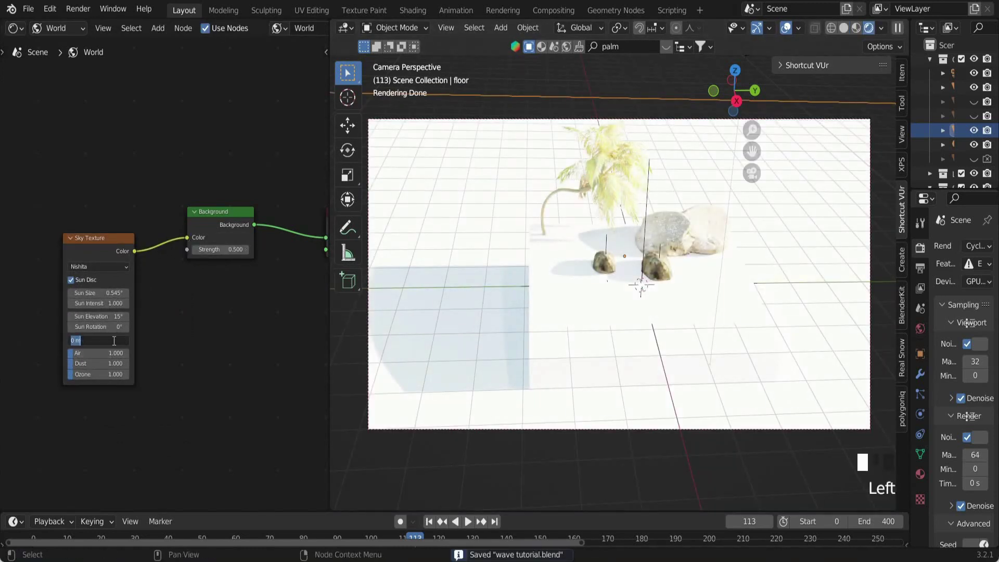
type("7")
key("Return")
Set the Sky Texture's sun elevation to 11.6°, sun rotation to 22.3°, air to 3.84 and dust to 1.617
scroll(118, 342, "up", 3)
middle_click_drag(87, 375, 203, 312)
key("ctrl+s")
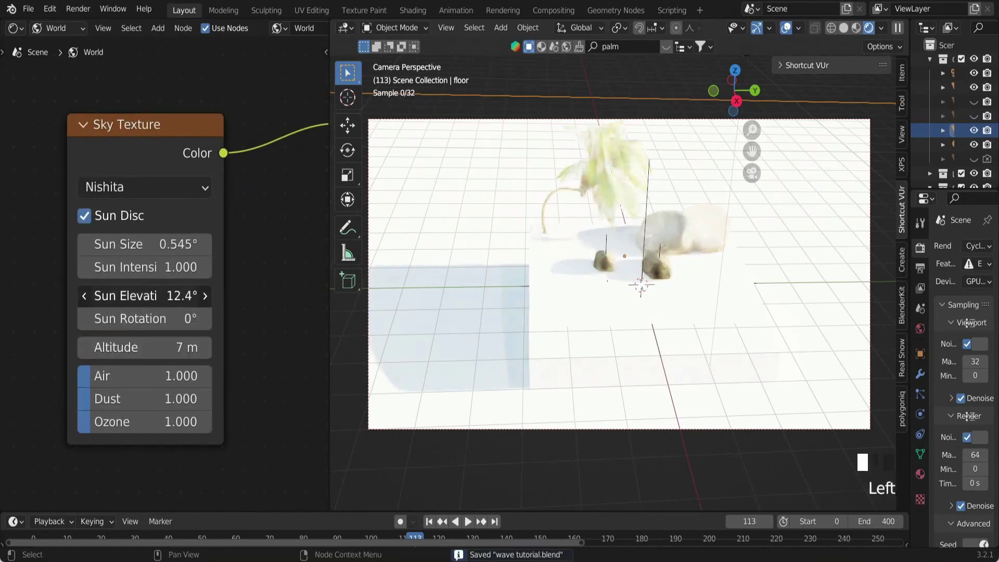
left_click_drag(145, 318, 172, 318)
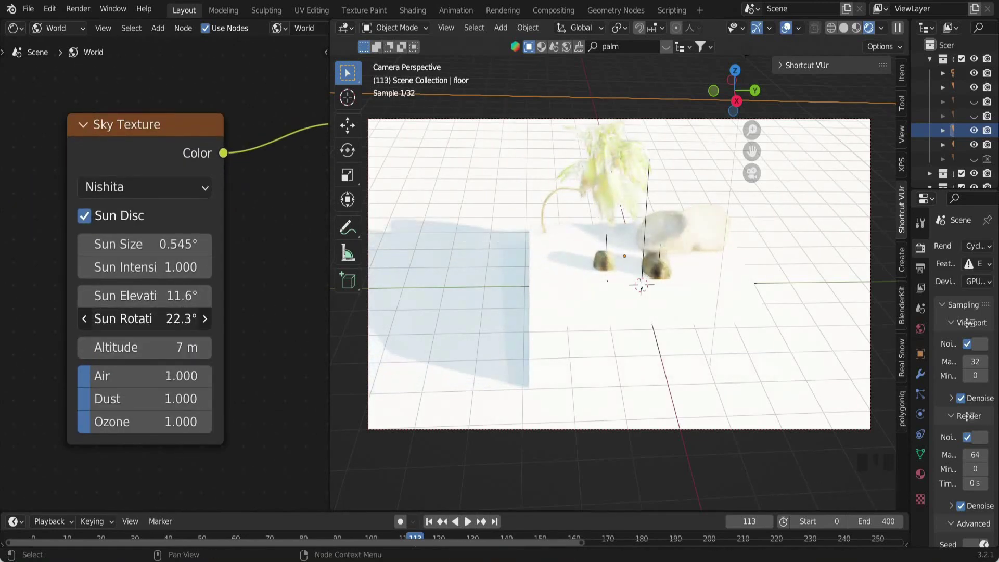
left_click_drag(203, 376, 239, 375)
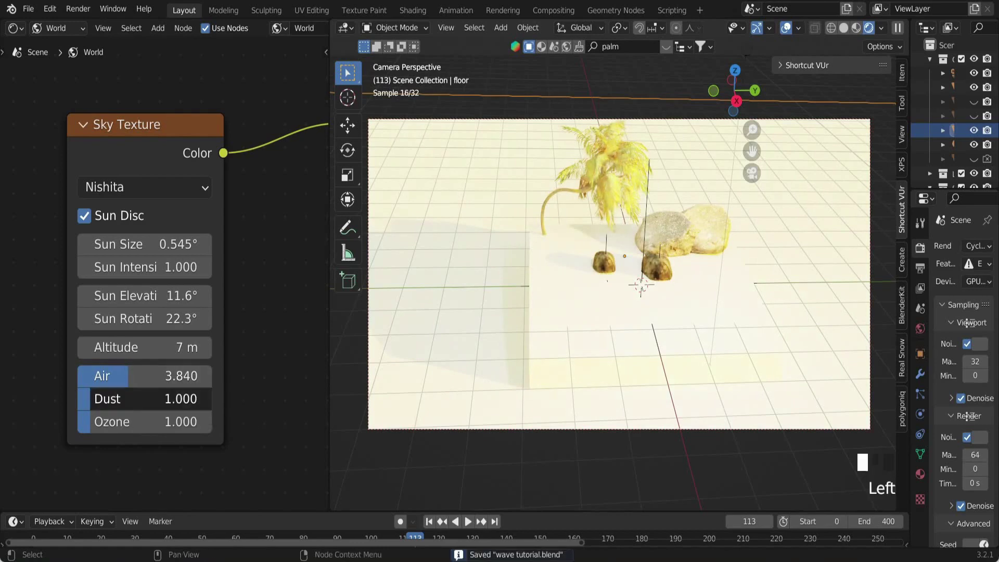
Set the World Background strength to 0.3 and select the collidor
scroll(229, 302, "down", 7)
middle_click_drag(238, 282, 192, 280)
left_click(229, 201)
left_click(228, 201)
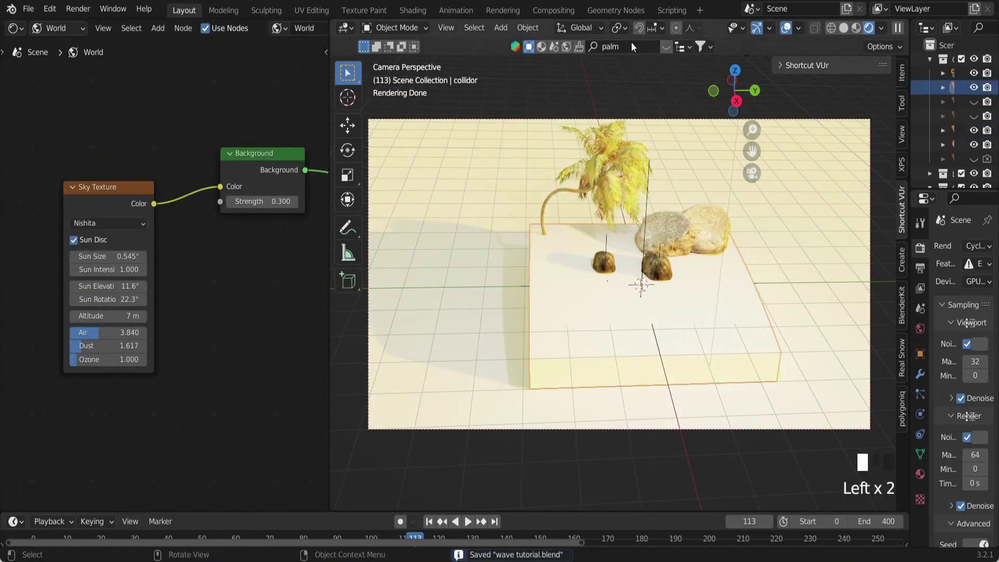
Search BlenderKit materials for "sand" and apply the Sand material to the collidor and the floor
left_click(669, 47)
key("ctrl+s")
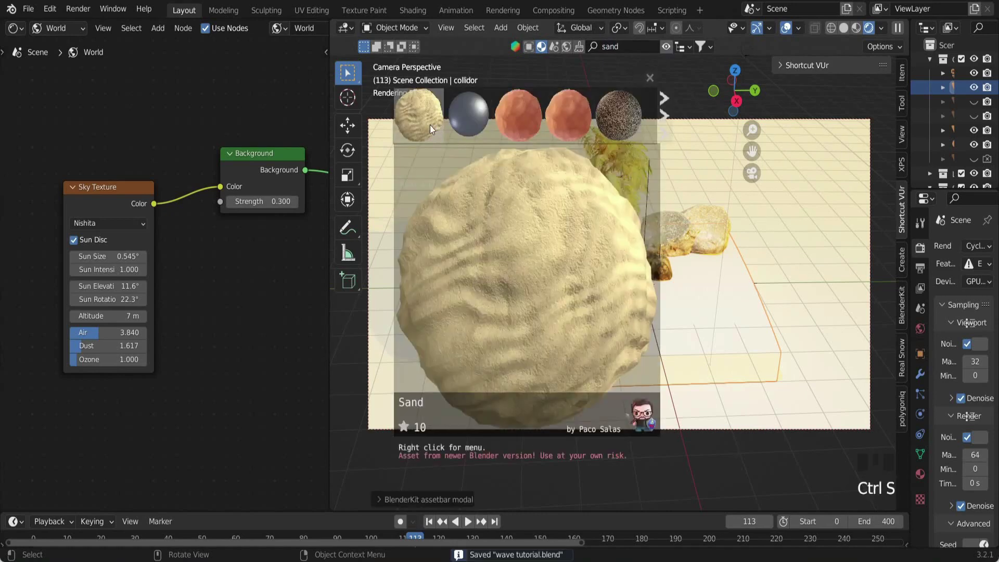
left_click_drag(436, 126, 598, 392)
left_click_drag(419, 115, 551, 246)
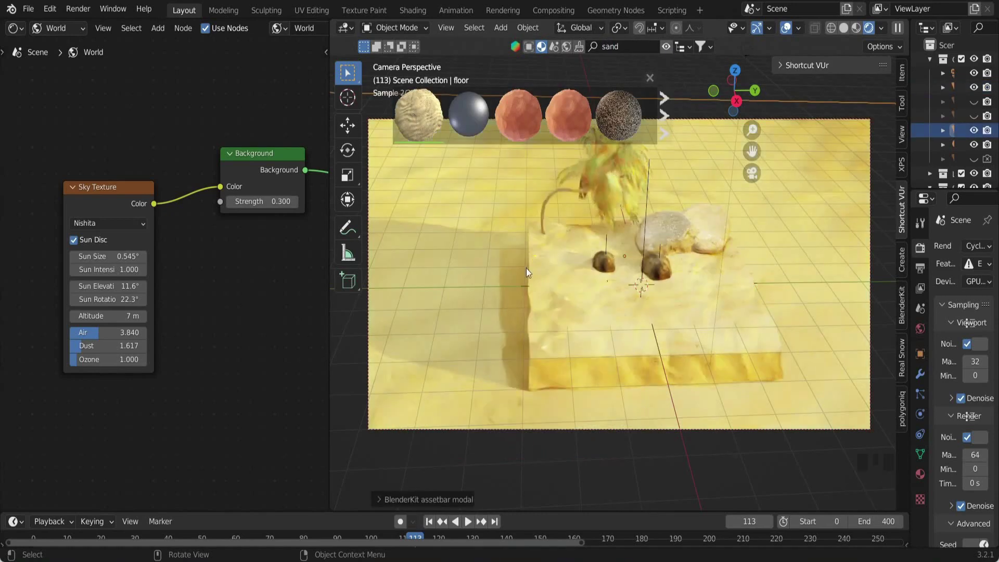
Show the object's material nodes, set the Sand node's Surface Displacement to 5.5, and undo the Z Rotation change
left_click(75, 47)
scroll(175, 246, "up", 3)
key("ctrl+s")
left_click_drag(183, 233, 208, 232)
left_click_drag(177, 431, 208, 431)
key("ctrl+z")
Widen the properties area and rename the floor's material to "sand floor"
left_click(920, 474)
left_click_drag(909, 375, 754, 339)
double_click(815, 250)
type("sand floor")
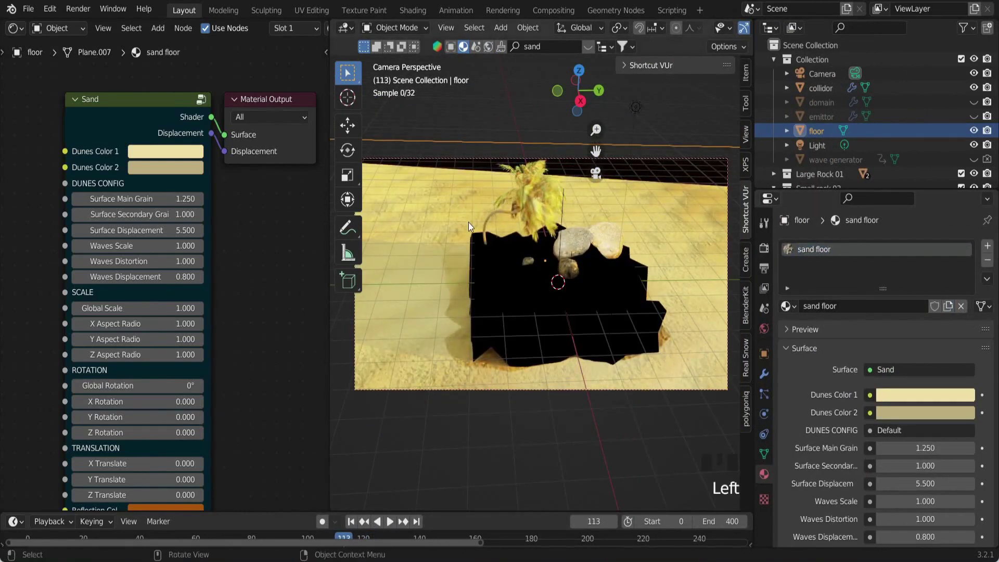
Give the collidor its own copy of the BlenderKit Sand material, named "sand beach", and save
left_click(431, 309)
left_click(523, 301)
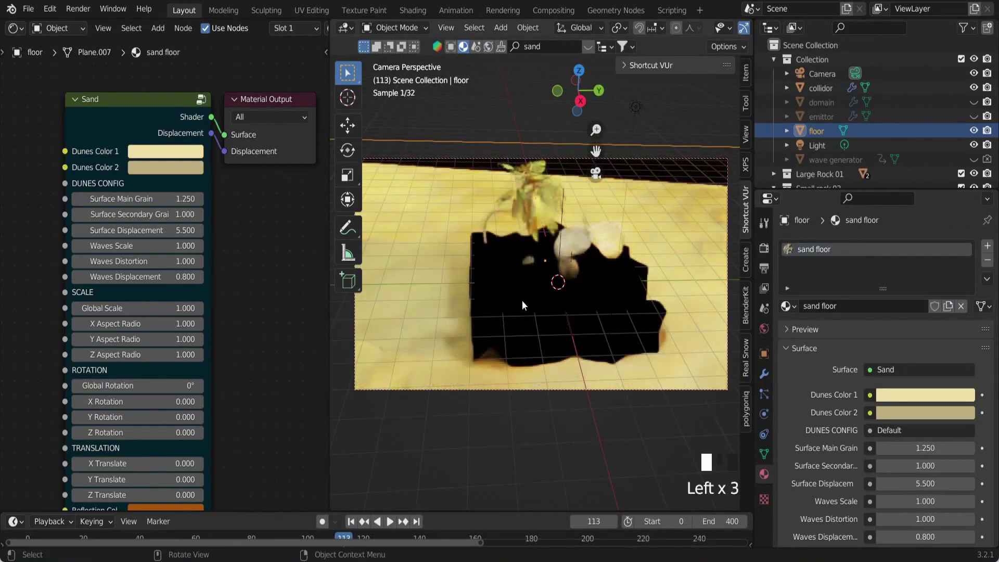
left_click(588, 47)
left_click_drag(407, 117, 620, 323)
key("ctrl+s")
left_click(788, 306)
left_click(822, 437)
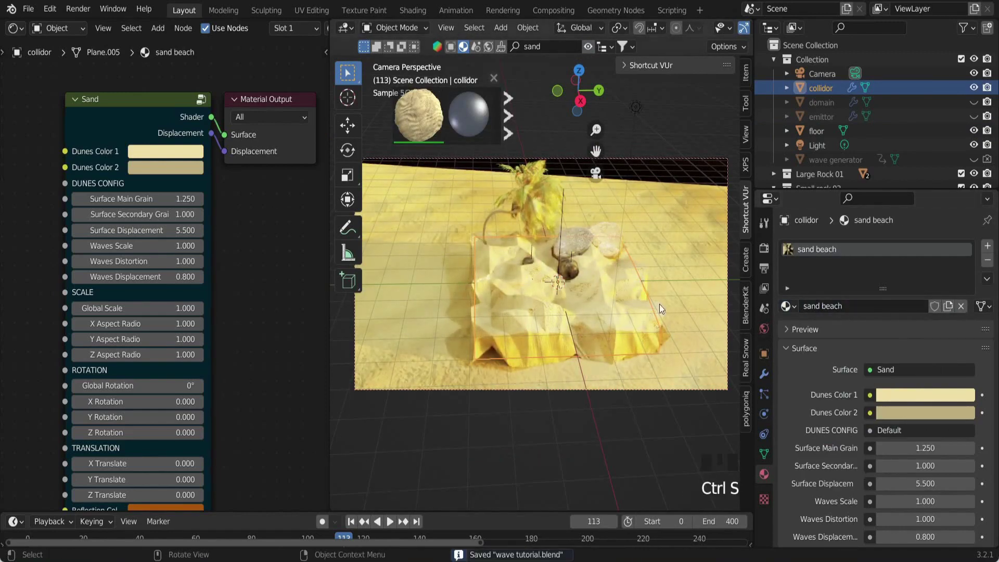
Set the Surface Displacement of the collidor's sand beach material to 1
scroll(836, 423, "down", 20)
left_click(960, 445)
left_click(175, 231)
type("1")
key("Return")
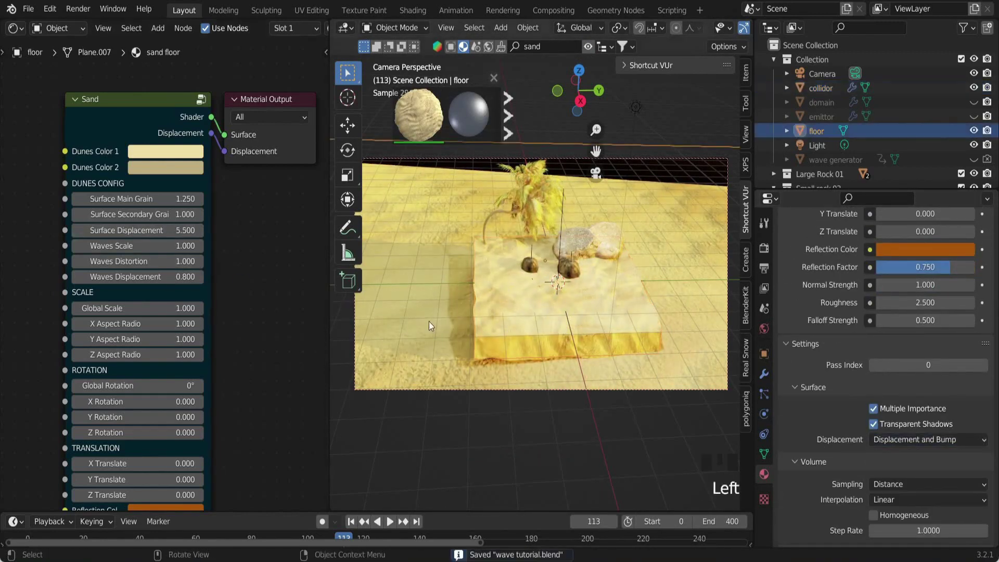
Select the collidor, save, and try a Waves Scale of 7 on its sand beach material
scroll(431, 327, "down", 3)
left_click(649, 291)
scroll(166, 271, "up", 1)
key("ctrl+s")
left_click(161, 239)
type("7")
key("Return")
Widen the 3D viewport and try a Waves Scale of 3 on the sand beach material
scroll(448, 266, "up", 4)
scroll(448, 267, "down", 1)
left_click_drag(754, 291, 923, 291)
left_click(162, 238)
type("3")
key("Return")
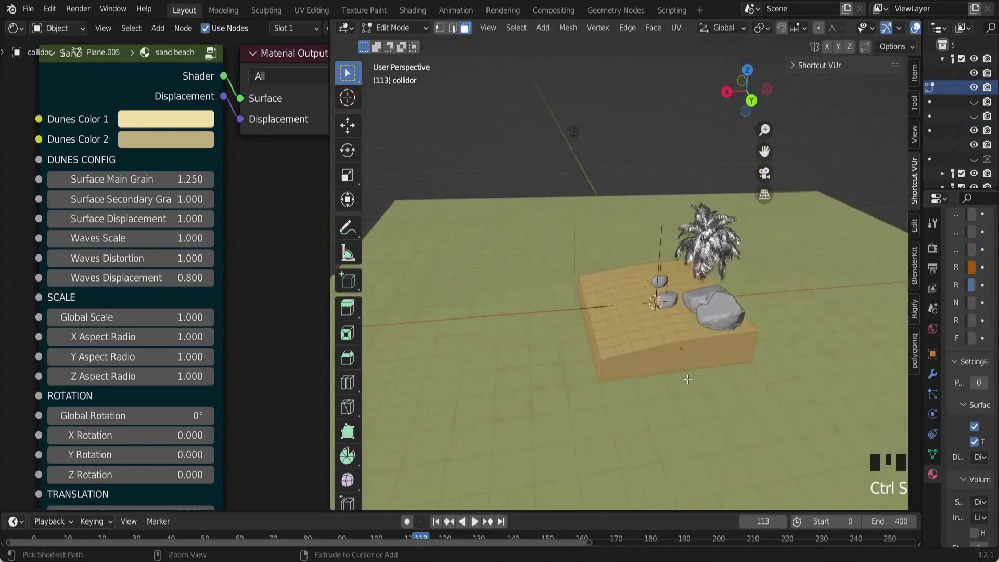
Circle-select the collidor's faces on the lower seaward half of the block, including its sides
middle_click_drag(676, 313, 707, 306)
key("c")
middle_click_drag(777, 391, 903, 401)
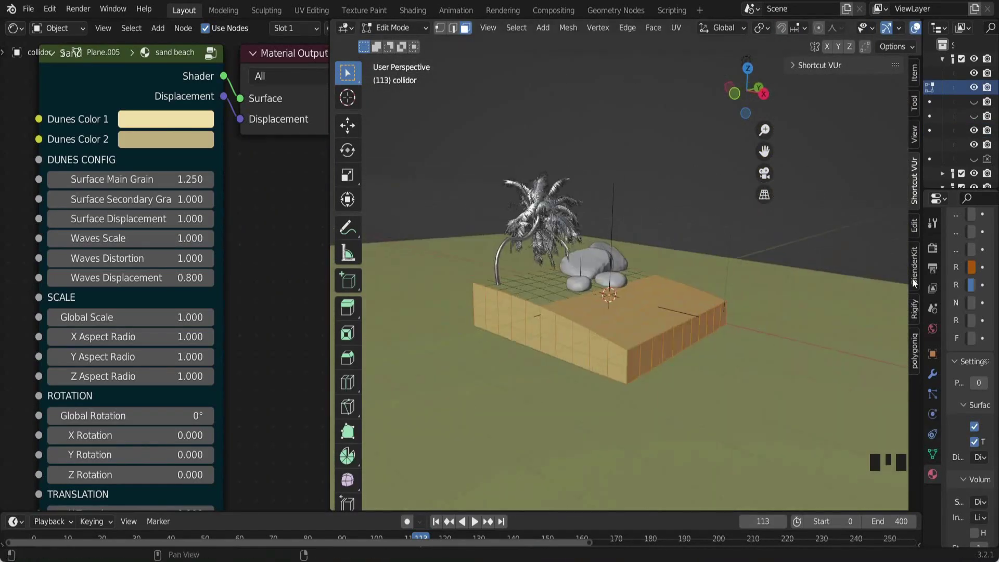
Add a second material slot with a copy of the sand material, sand beach.001, assign it to the selected faces, and save
left_click_drag(923, 312, 748, 312)
left_click(758, 454)
left_click(988, 232)
scroll(531, 322, "down", 2)
key("ctrl+s")
left_click(758, 474)
scroll(937, 291, "up", 5)
left_click(988, 246)
left_click(783, 347)
left_click(917, 400)
left_click_drag(748, 333, 821, 333)
left_click_drag(330, 260, 306, 260)
In rendered camera view, set the sand beach.001 material's Surface Displacement to 0 and Surface Main Grain to 0.5
left_click(661, 174)
key("z")
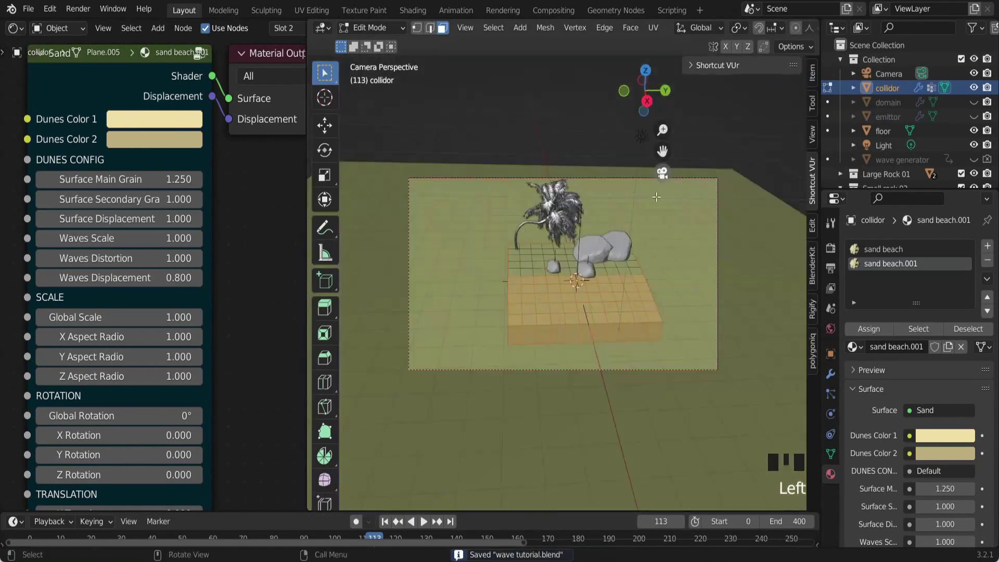
left_click(624, 176)
key("Tab")
scroll(286, 296, "down", 2)
middle_click_drag(286, 298, 247, 306)
scroll(245, 302, "up", 3)
middle_click_drag(135, 224, 205, 255)
left_click_drag(203, 255, 156, 255)
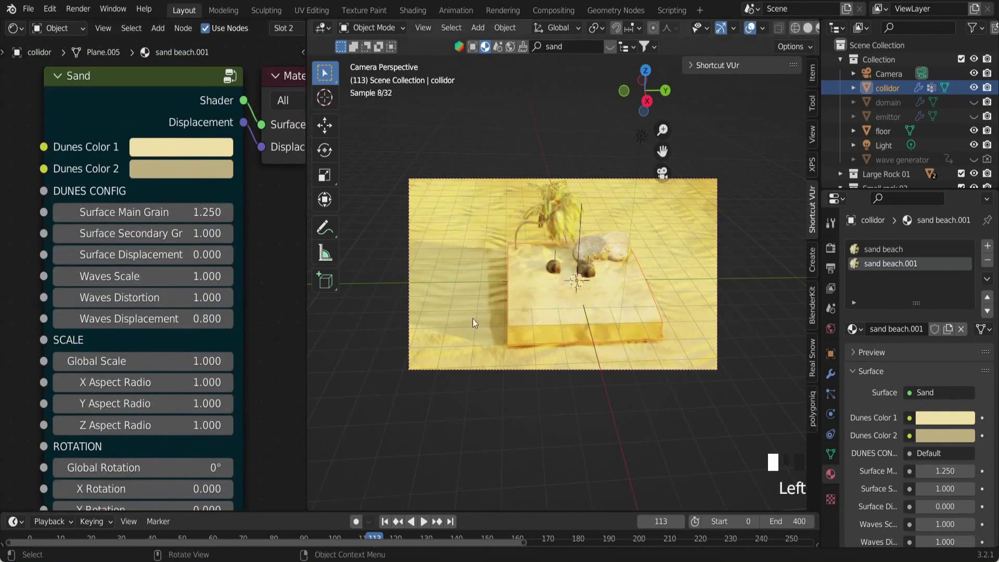
scroll(468, 271, "up", 3)
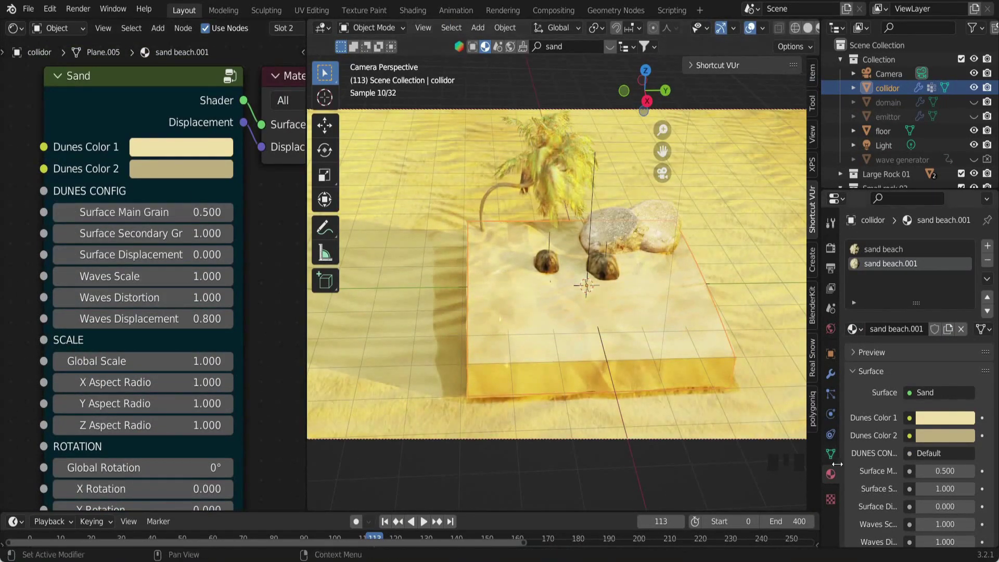
Set the surface displacement method of the sand beach.001 material to Bump Only
scroll(887, 449, "down", 20)
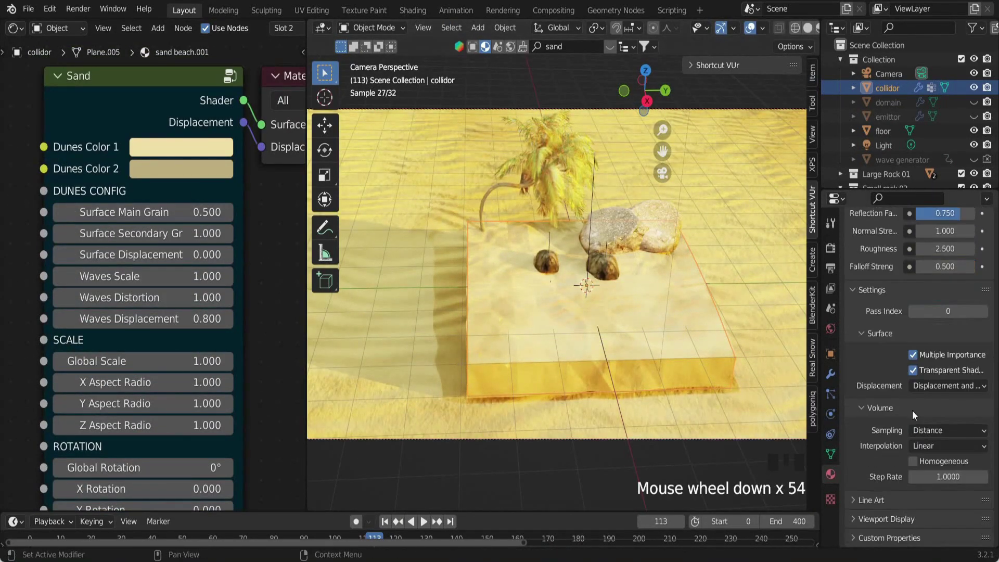
left_click(932, 386)
left_click(928, 418)
key("ctrl+z")
left_click(957, 386)
left_click(952, 402)
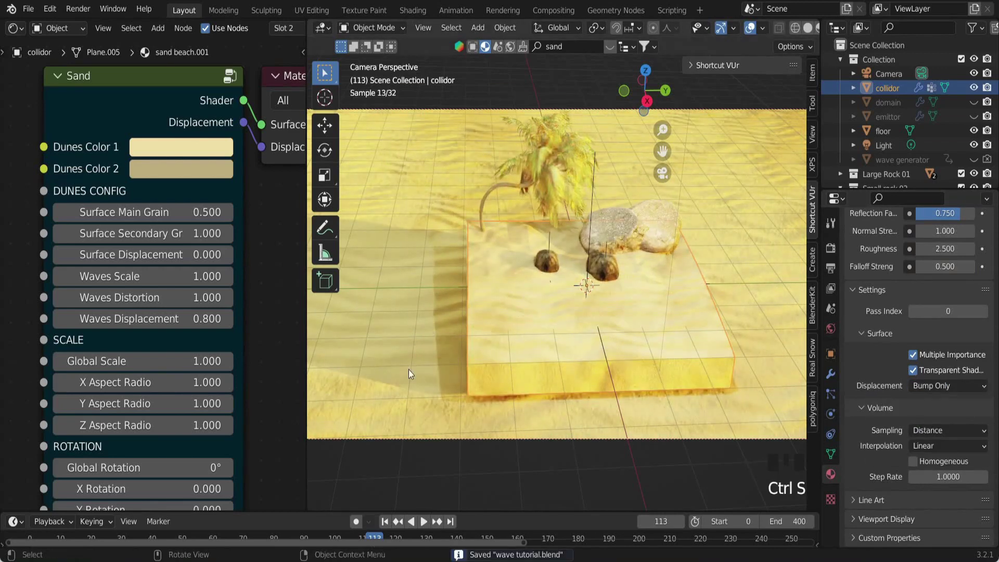
Hide the floor, save, and set Waves Scale and Waves Distortion of its sand floor material to 0
left_click(409, 373)
key("h")
key("ctrl+s")
left_click_drag(208, 276, 150, 276)
left_click(211, 294)
type("0")
key("Return")
scroll(165, 221, "down", 2)
left_click(165, 218)
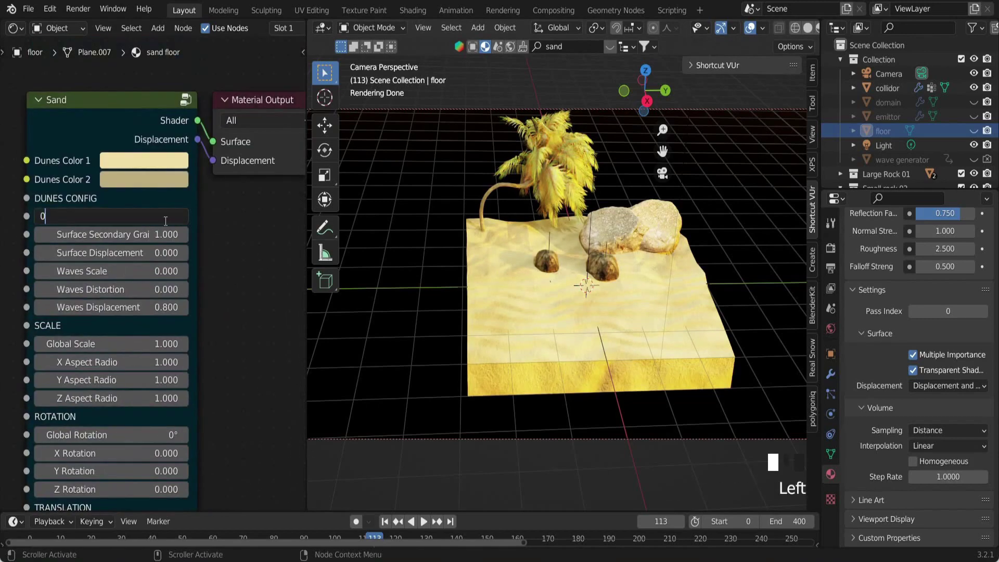
Try a very dark Dunes Color 1 on the collidor's sand beach.001 material
left_click(522, 354)
scroll(523, 355, "up", 4)
scroll(922, 330, "up", 20)
key("Tab")
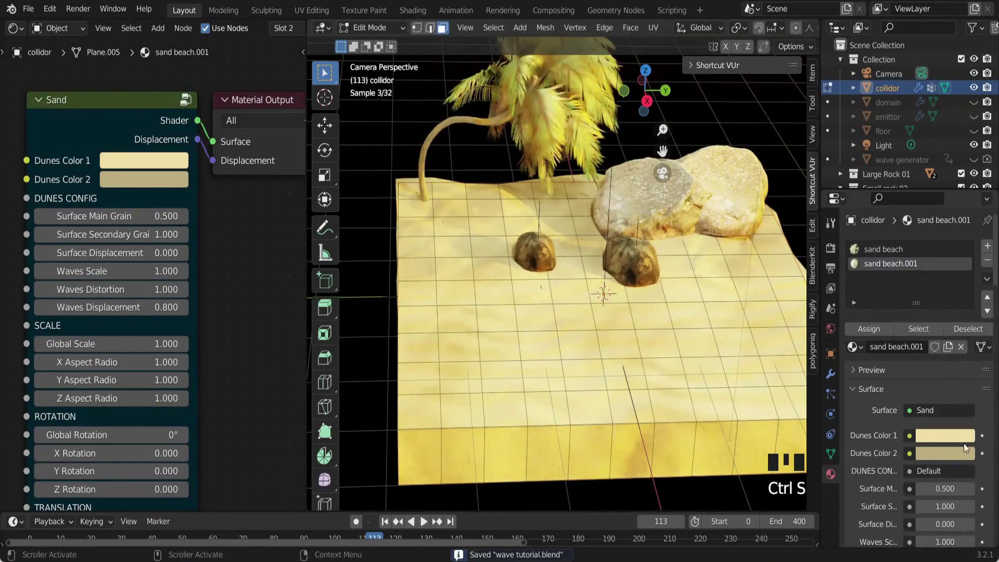
key("ctrl+s")
left_click(946, 436)
left_click_drag(965, 240, 964, 316)
key("ctrl+z")
key("ctrl+z")
scroll(635, 270, "down", 2)
left_click(579, 350)
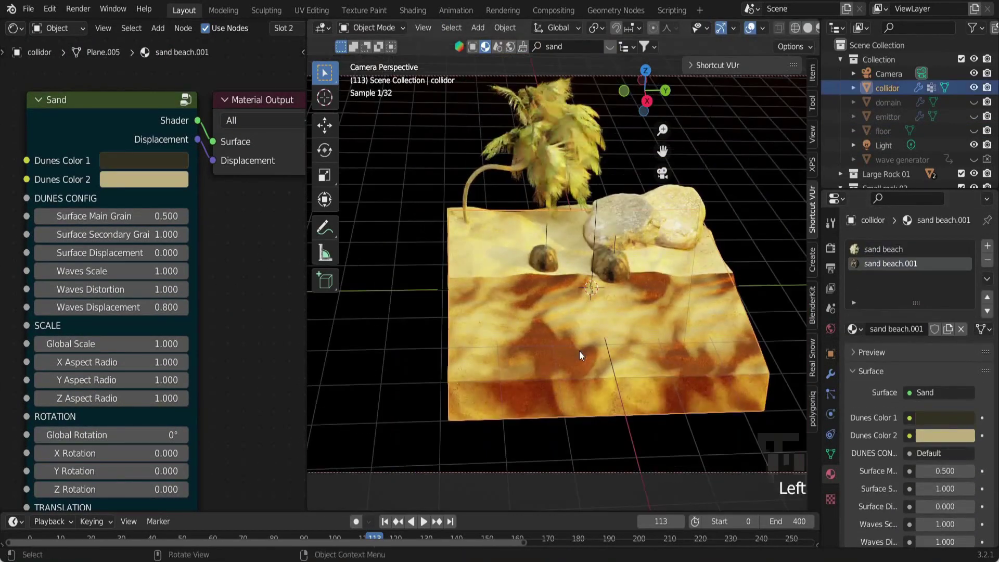
Undo the dark Dunes Color 1, save, and try another darker shade before undoing it as well
key("ctrl+z")
key("ctrl+s")
left_click(935, 396)
left_click_drag(965, 200, 965, 261)
left_click(966, 255)
left_click(943, 395)
key("ctrl+z")
scroll(881, 285, "up", 3)
Darken Dunes Color 1 of the collidor's sand beach.001 material to a tan close to Dunes Color 2, and save
left_click(741, 346)
left_click(891, 264)
left_click(951, 419)
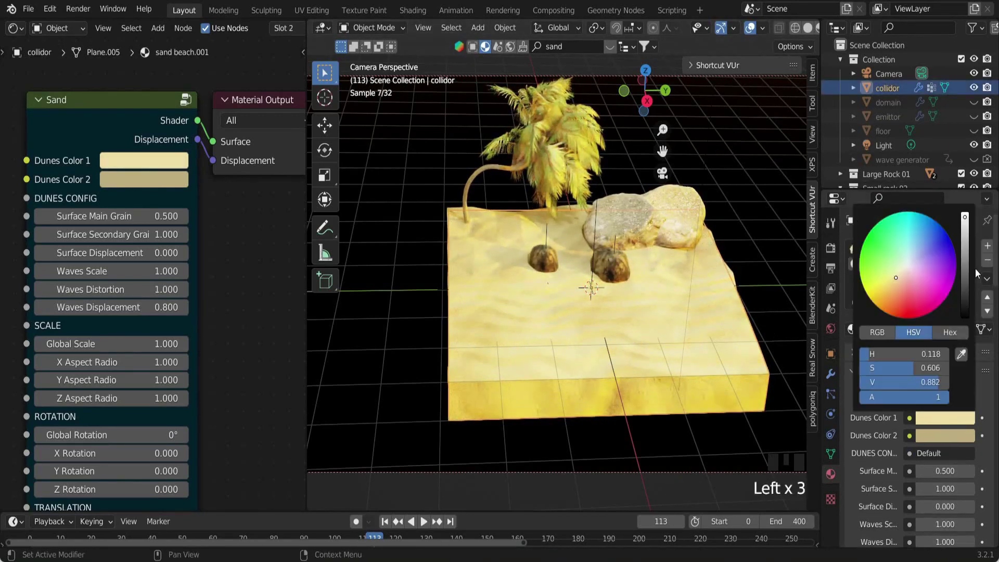
left_click_drag(964, 221, 965, 241)
key("ctrl+s")
scroll(772, 243, "down", 1)
middle_click_drag(773, 243, 620, 320)
scroll(620, 320, "up", 3)
scroll(620, 320, "up", 1)
key("ctrl+s")
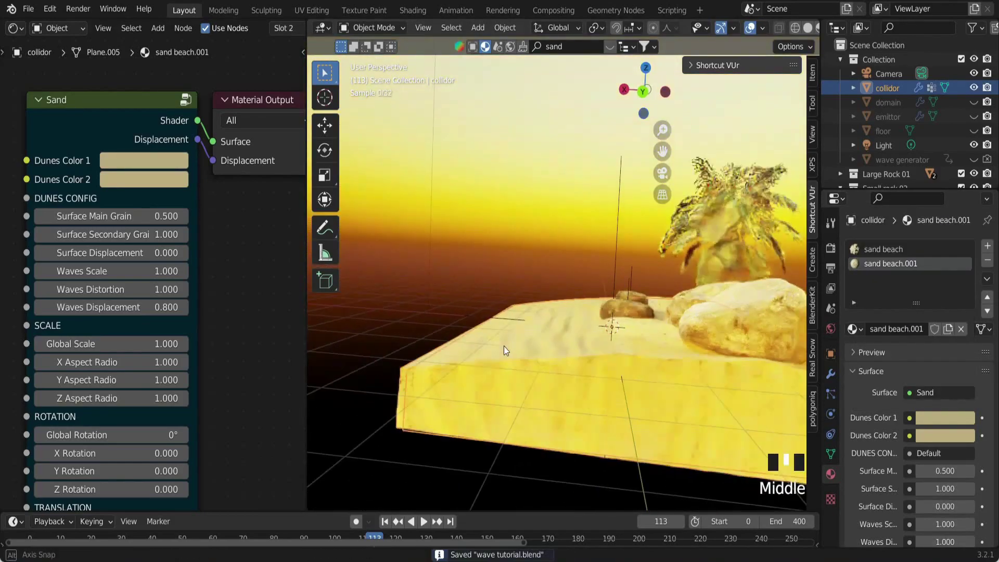
Set the sand beach.001 material's Waves Distortion to 0.5 and Waves Scale to 0.1
scroll(234, 312, "down", 4)
scroll(221, 370, "up", 4)
middle_click_drag(221, 370, 232, 340)
scroll(232, 339, "up", 1)
left_click_drag(177, 307, 219, 307)
middle_click_drag(510, 322, 547, 367)
middle_click_drag(207, 126, 198, 307)
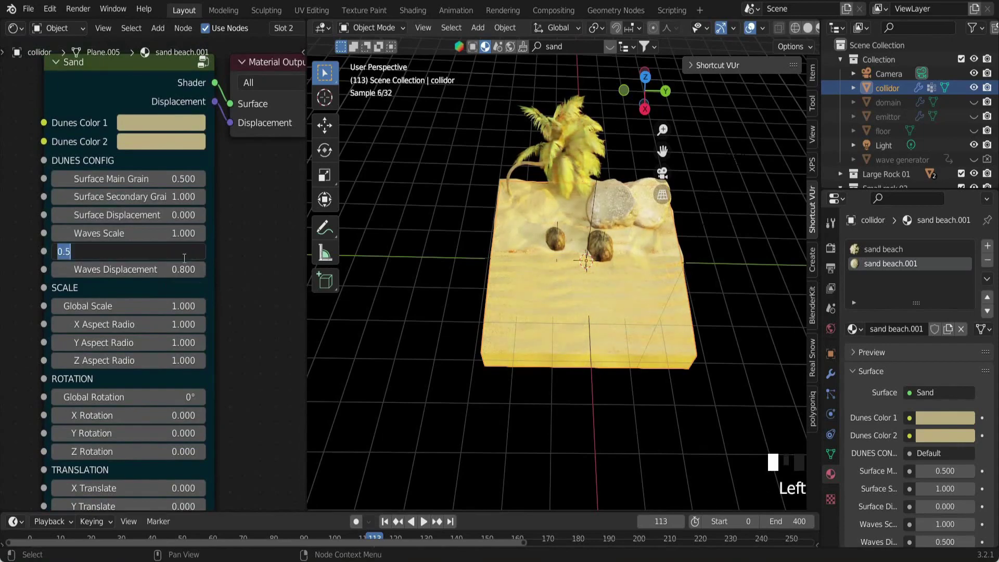
left_click_drag(194, 269, 229, 269)
key("ctrl+z")
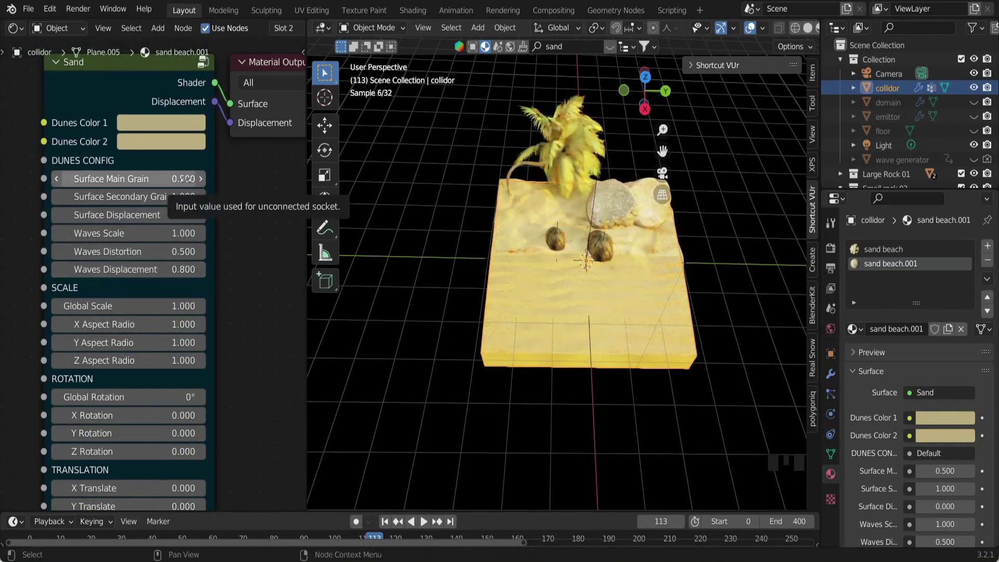
scroll(513, 285, "up", 3)
Move individual vertices along the boundary between the collidor's two sand materials to make the line irregular
key("Tab")
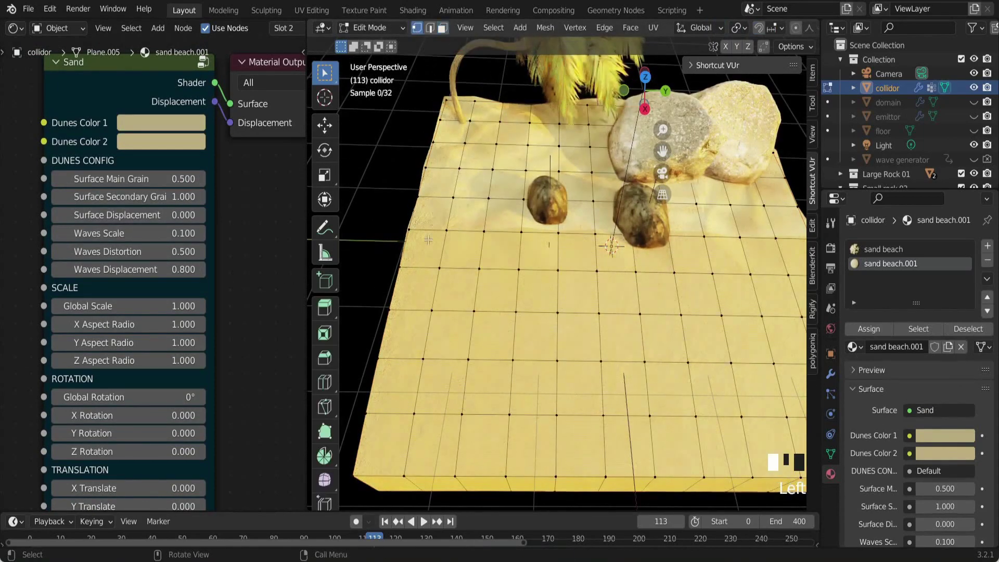
left_click(444, 229)
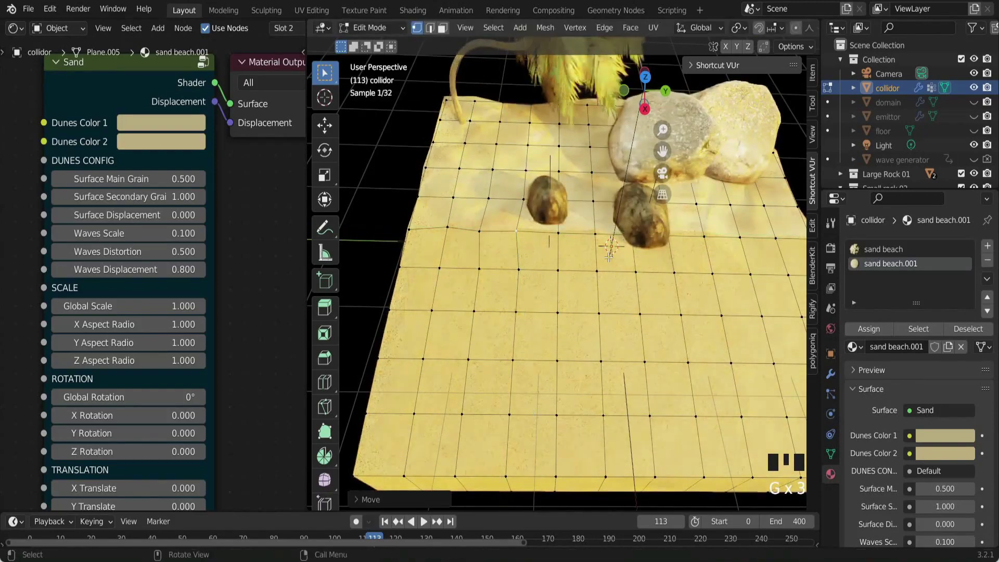
left_click(563, 232)
key("g")
left_click(740, 238)
key("grave")
key("g")
left_click(766, 267)
left_click(775, 239)
key("g")
key("y")
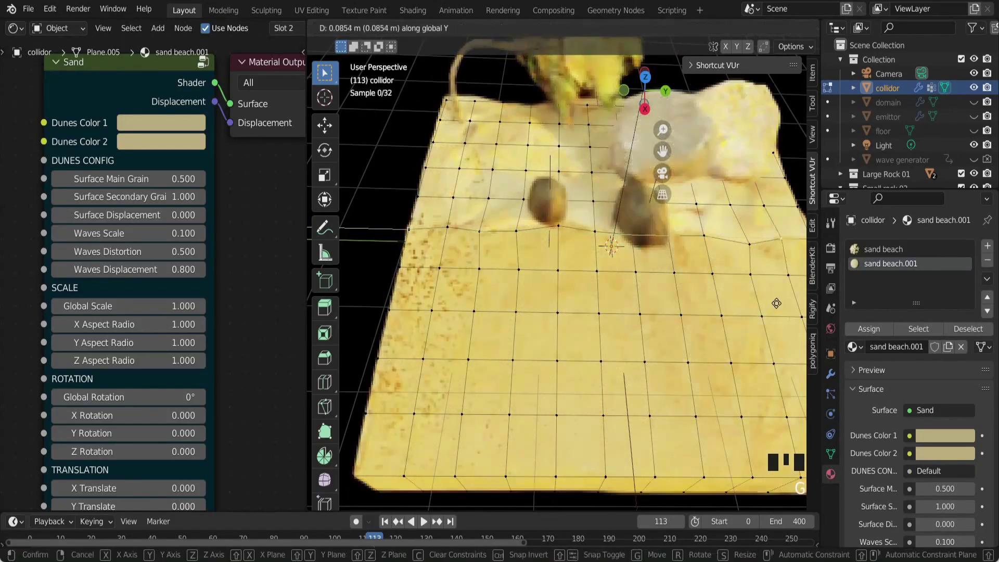
left_click(772, 303)
key("Tab")
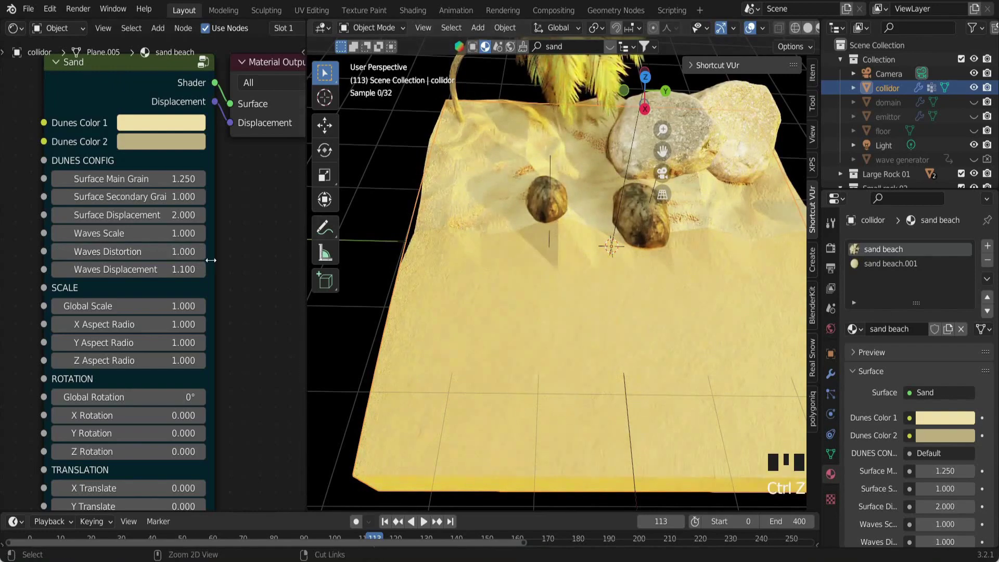
Set the sand beach material's Waves Displacement to 1.1, Waves Scale to 1.4 and Z Rotation to 3.2
left_click_drag(176, 269, 197, 233)
key("ctrl+z")
key("ctrl+z")
Subdivide the collidor's mesh in Edit Mode and return to Object Mode
key("Tab")
scroll(582, 240, "down", 5)
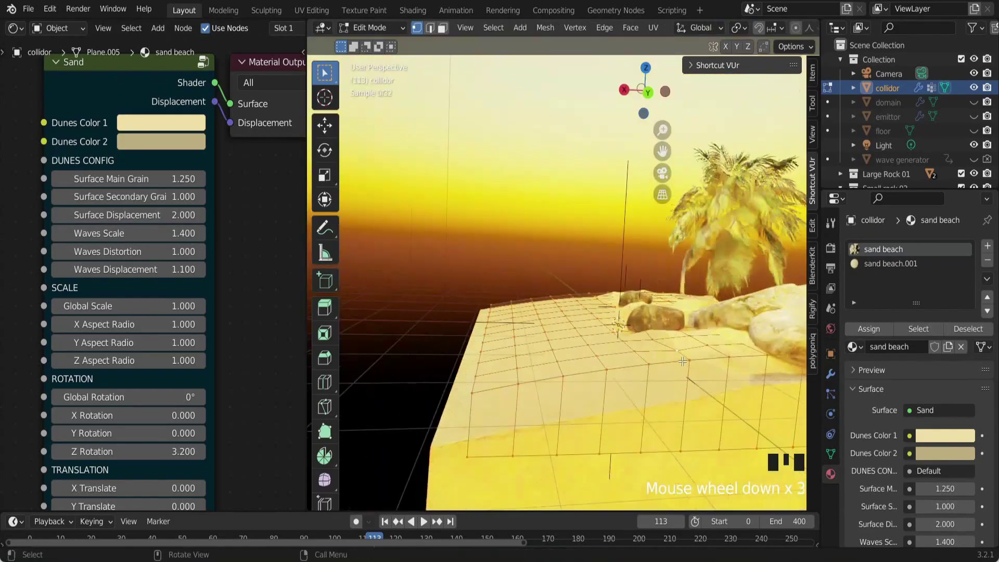
right_click(582, 239)
left_click(581, 227)
key("Tab")
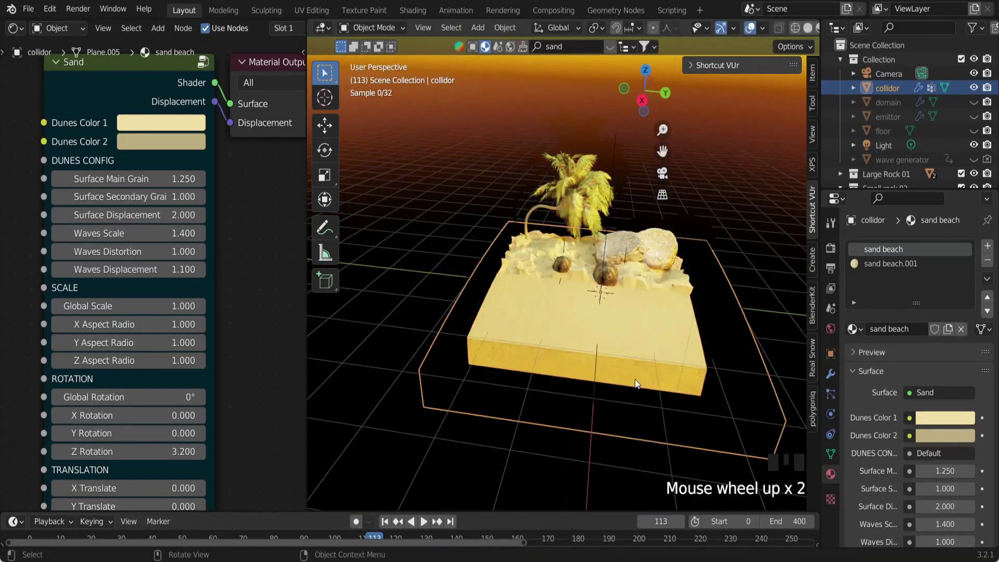
Set the sand beach material's Surface Displacement and Waves Displacement to 1 and Waves Scale to 0.4, and save
left_click(662, 172)
scroll(572, 292, "up", 3)
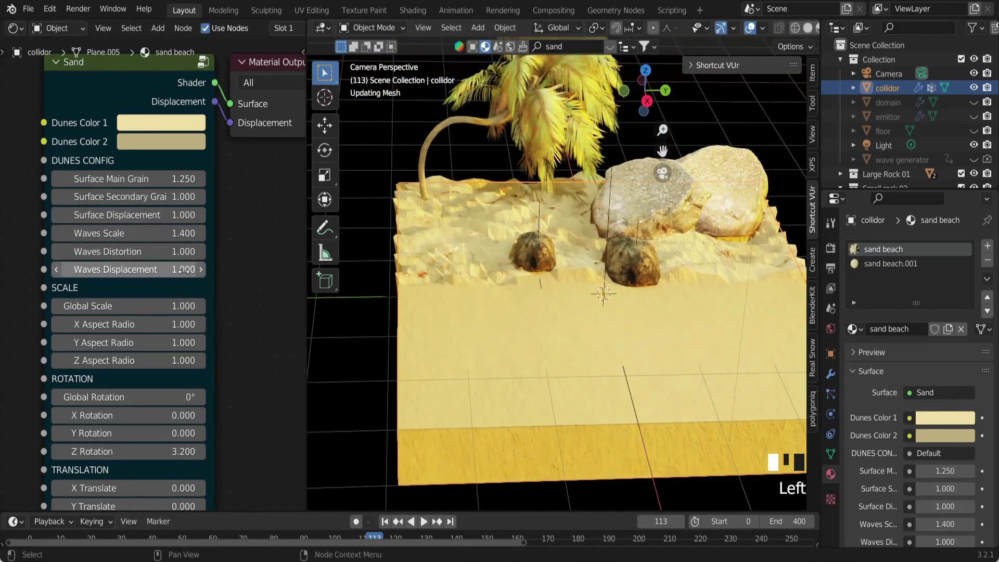
left_click(227, 246)
key("ctrl+s")
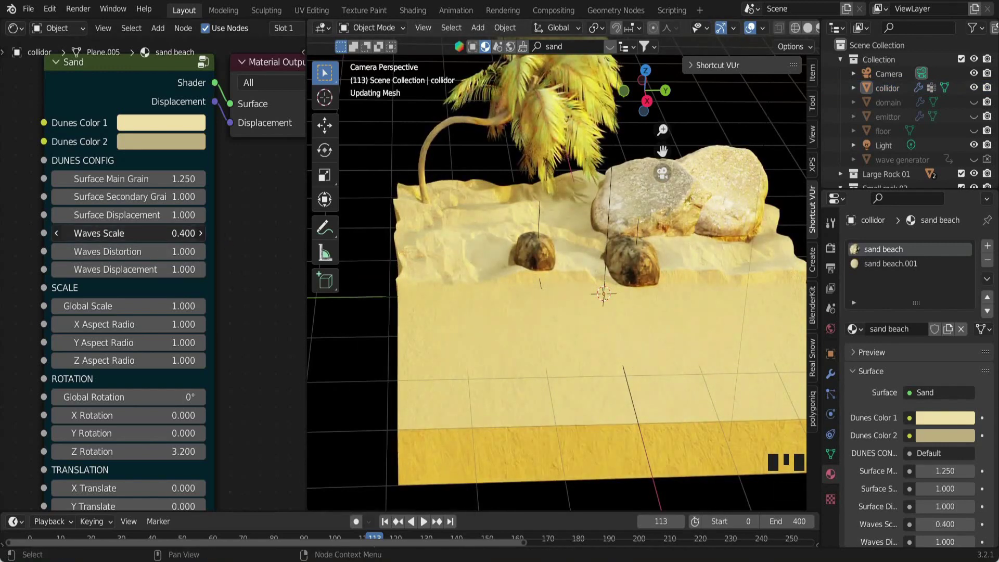
Set the sand beach material's Waves Distortion to 3.1 and Surface Displacement to 0.3, and save
left_click_drag(129, 252, 180, 252)
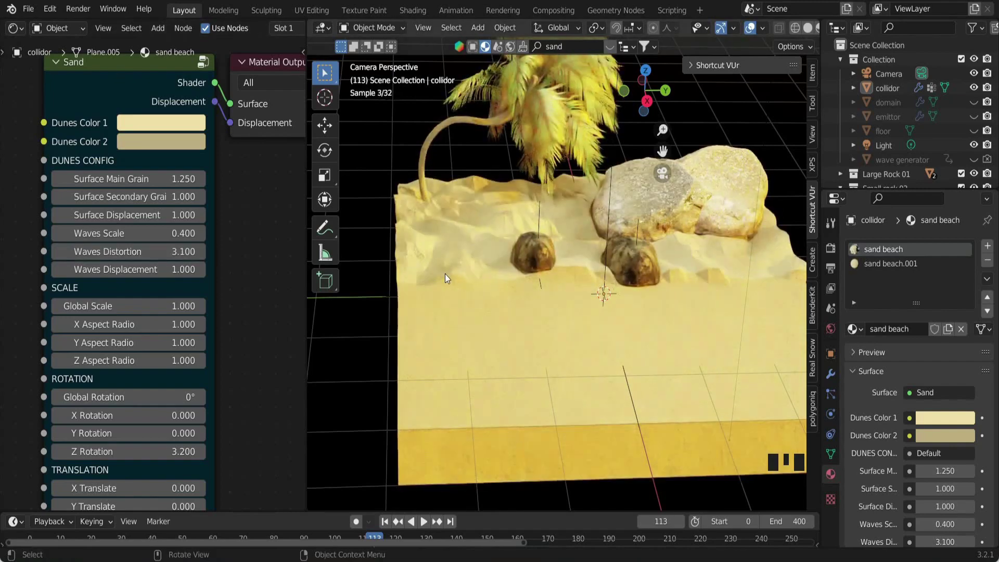
left_click_drag(151, 215, 133, 214)
key("ctrl+s")
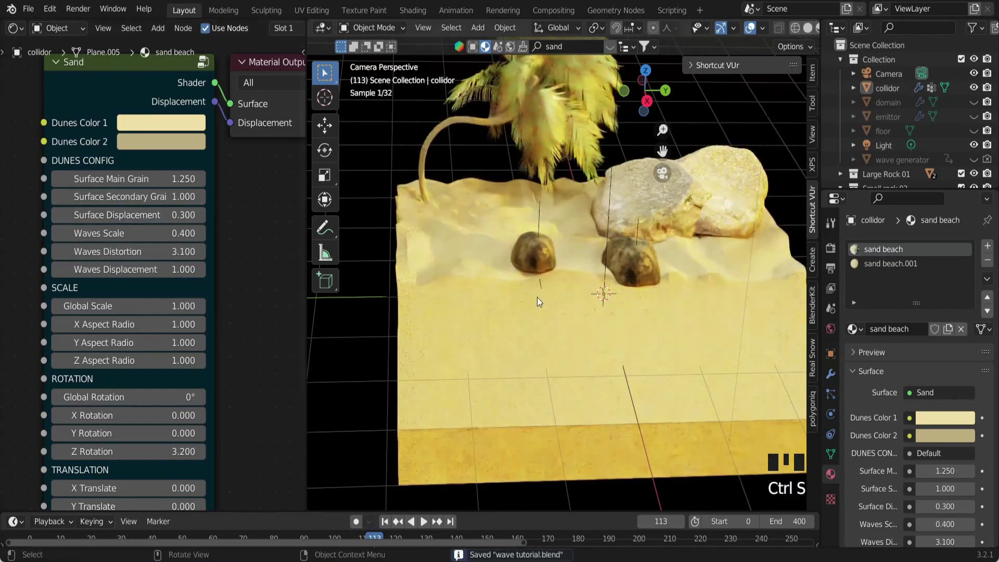
scroll(596, 238, "down", 2)
middle_click_drag(632, 302, 529, 283)
left_click(662, 173)
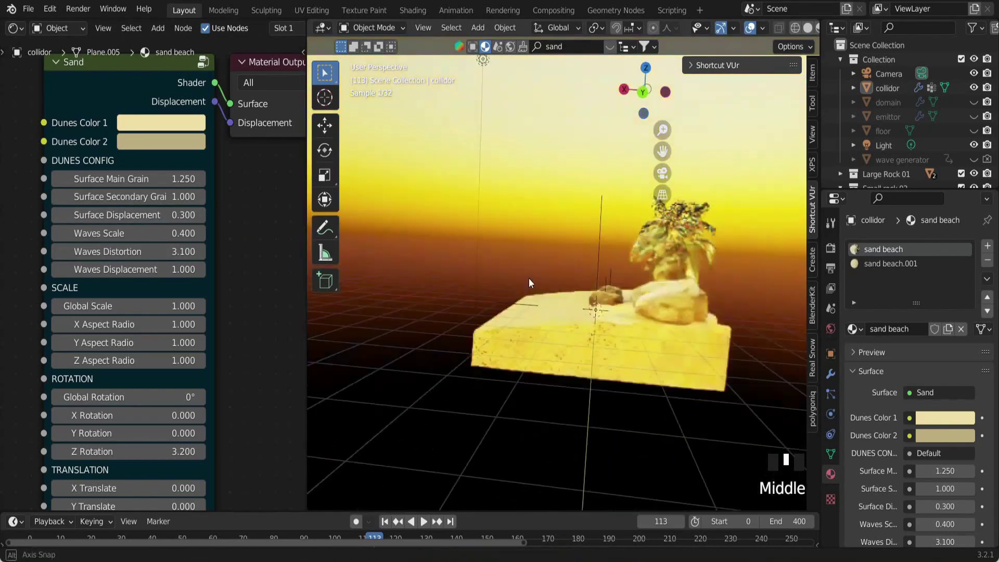
Unhide the floor, slightly darken its sand floor Dunes Color 1, and set Waves Scale to 2.8 and Waves Distortion to 0.9
left_click(973, 131)
scroll(514, 315, "down", 3)
scroll(514, 316, "up", 1)
left_click(945, 418)
left_click(966, 237)
key("ctrl+z")
left_click(883, 131)
left_click(945, 394)
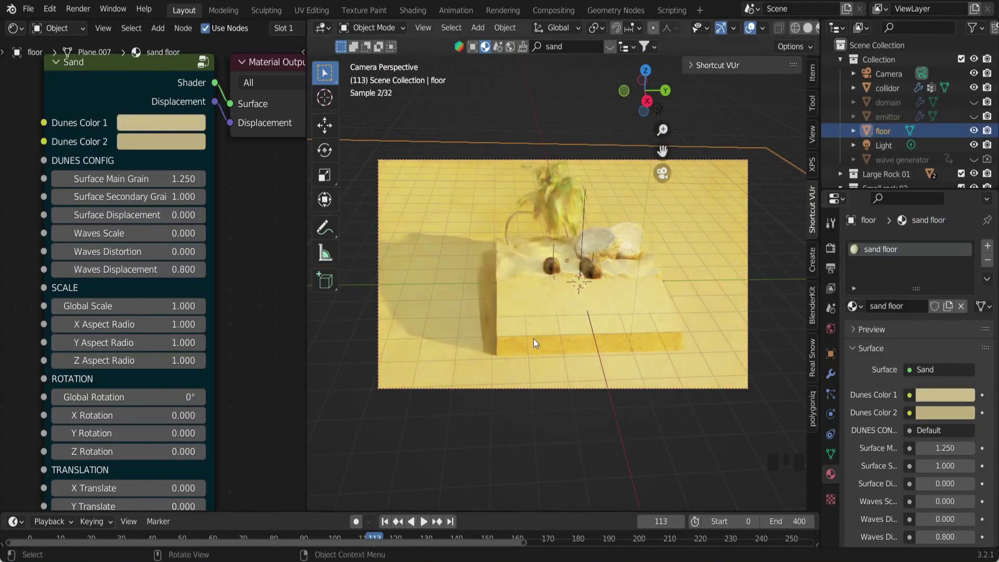
left_click_drag(176, 233, 208, 252)
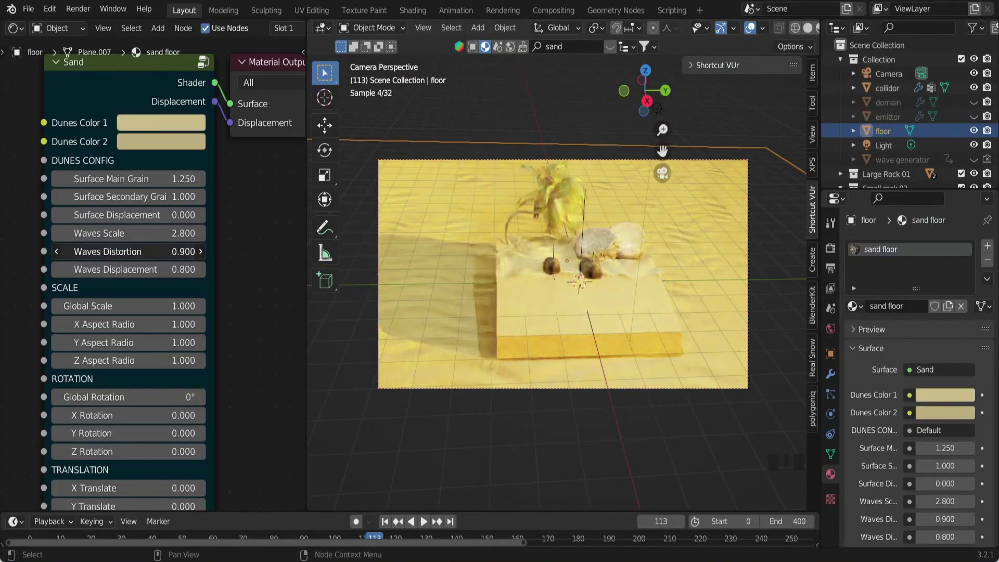
Delete the Light object and unhide the emittor and the domain
key("x")
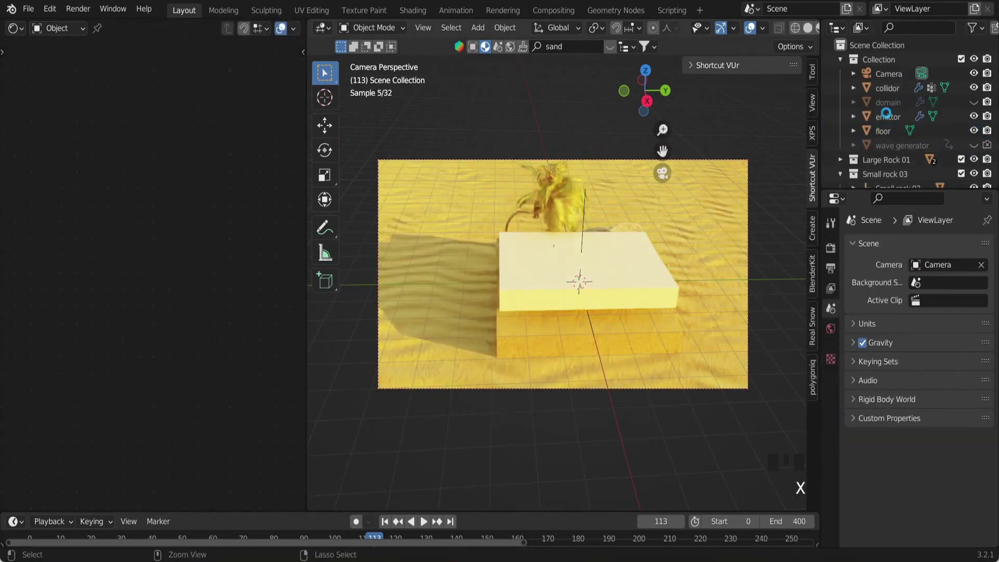
left_click(889, 102)
left_click(973, 102)
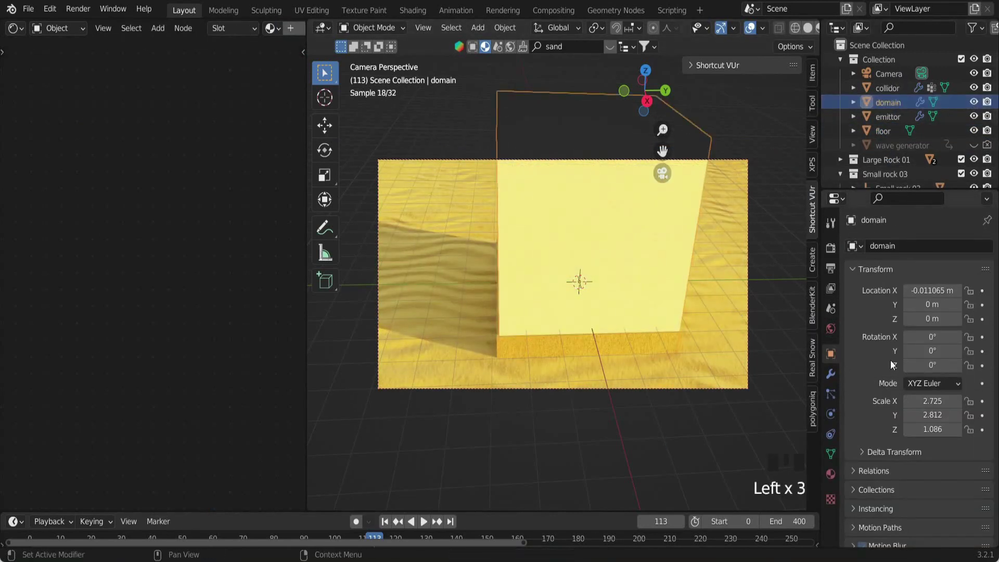
Examine the domain's fluid physics settings down to the cache options, and save
left_click(832, 373)
left_click(831, 414)
scroll(895, 410, "down", 20)
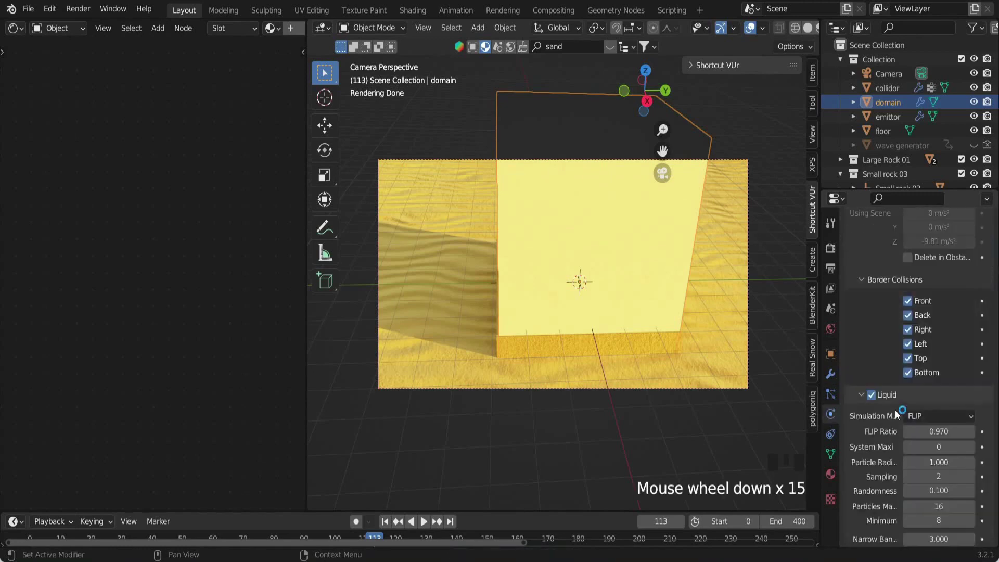
scroll(895, 410, "down", 1)
key("ctrl+s")
scroll(690, 304, "down", 2)
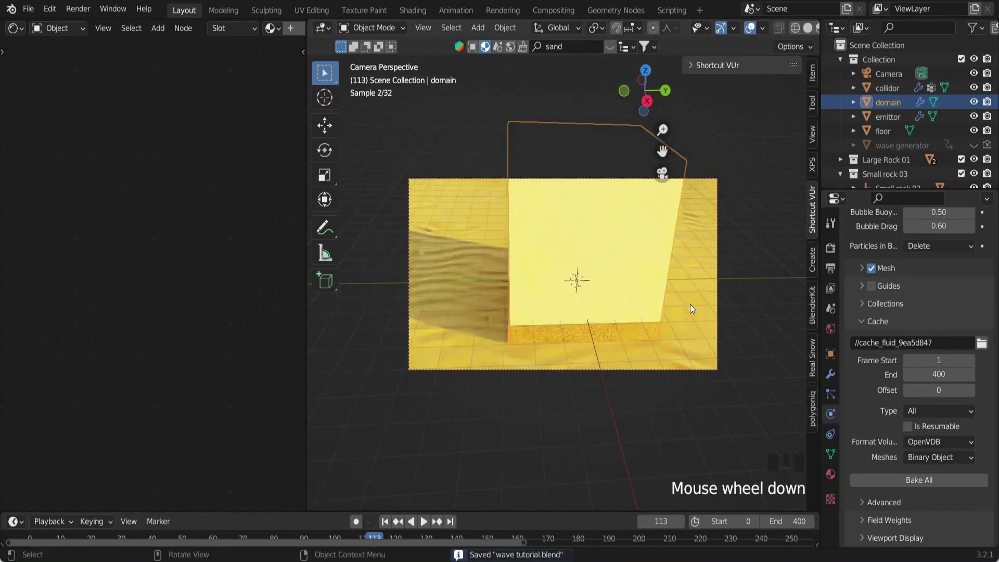
Switch to Solid shading and hide the domain and the emittor
key("z")
middle_click_drag(733, 285, 623, 284)
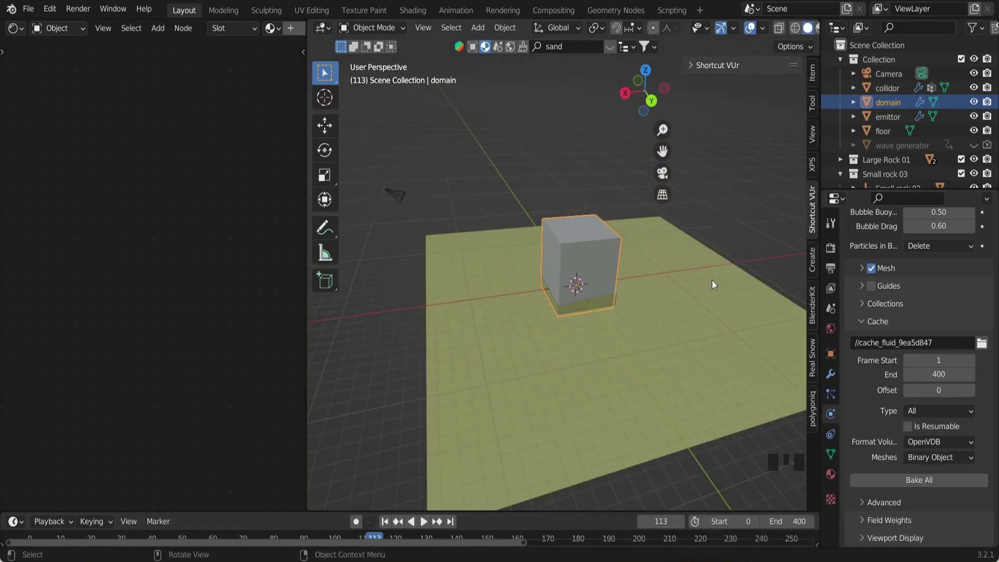
middle_click_drag(713, 283, 342, 334)
left_click_drag(306, 335, 201, 328)
key("h")
scroll(583, 264, "up", 3)
middle_click_drag(583, 264, 589, 276)
left_click(565, 279)
key("h")
middle_click_drag(423, 290, 448, 295)
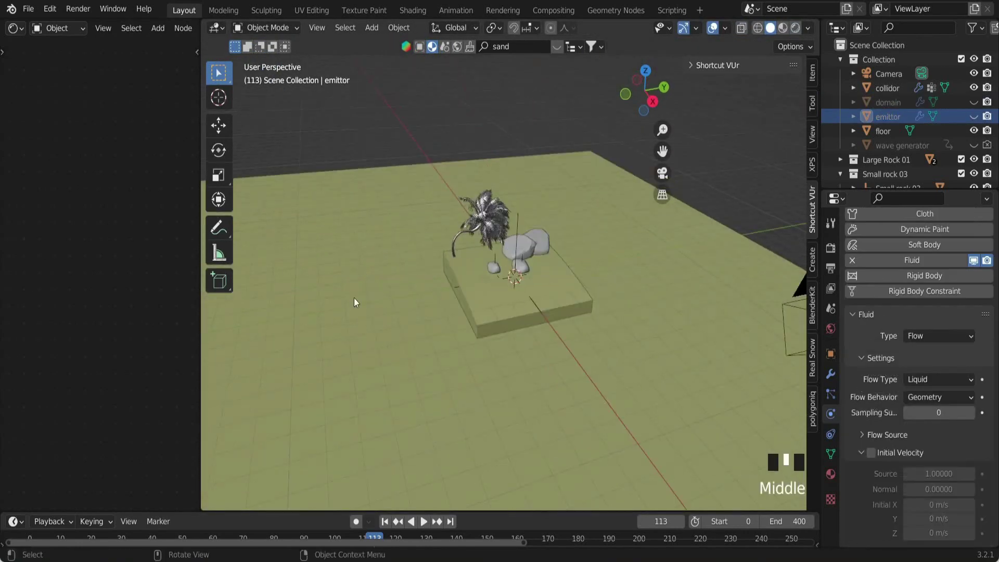
Add an Ico Sphere with 1 subdivision and move it up along Z above the beach block
key("shift+a")
mouse_move(350, 272)
left_click(429, 330)
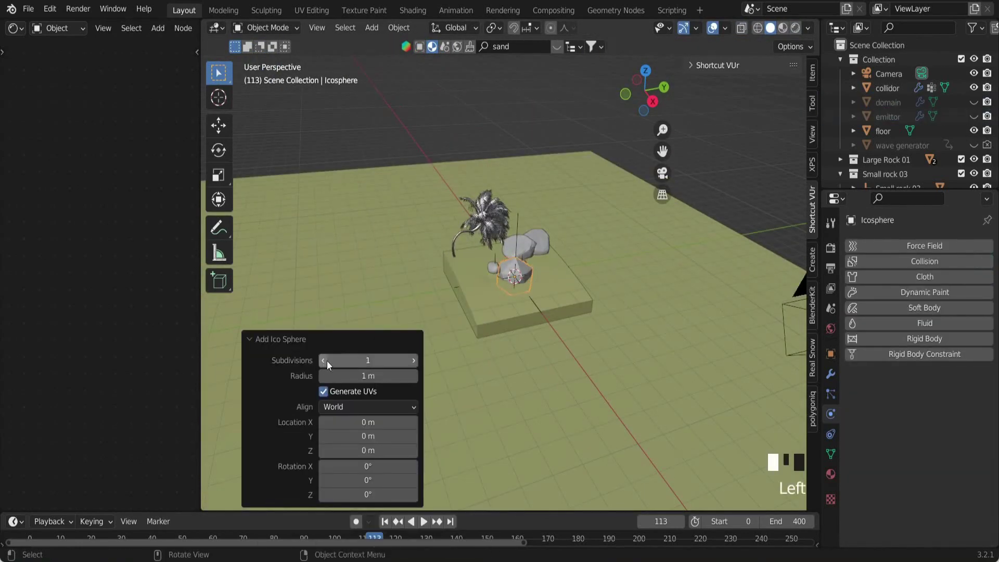
key("g")
key("z")
left_click(613, 150)
Give the ico sphere a new material and replace its default shader with a Diffuse BSDF node
left_click_drag(201, 275, 392, 208)
scroll(257, 137, "down", 2)
scroll(258, 137, "down", 4)
middle_click_drag(257, 137, 161, 312)
left_click(223, 208)
key("x")
key("Return")
left_click(226, 222)
Add a Transparent BSDF and blend it with the Diffuse BSDF through a Mix Shader connected to the material output's surface
key("shift+a")
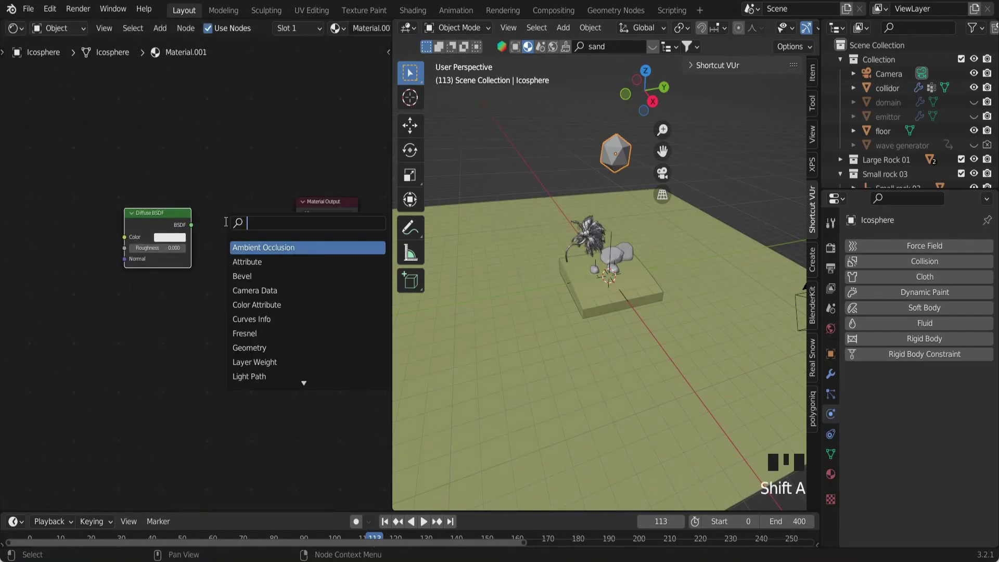
key("Down")
key("Down")
key("Return")
key("shift+a")
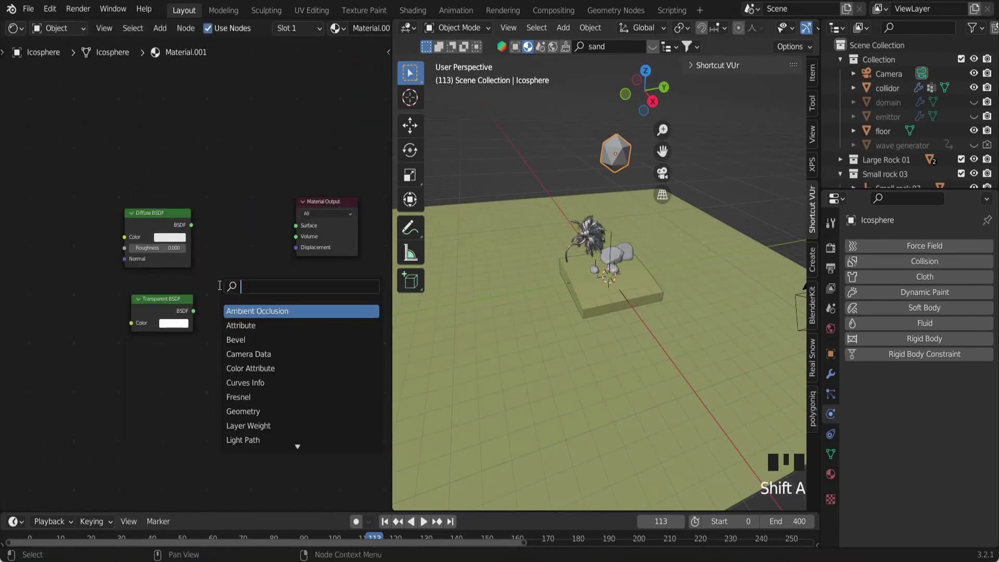
key("Return")
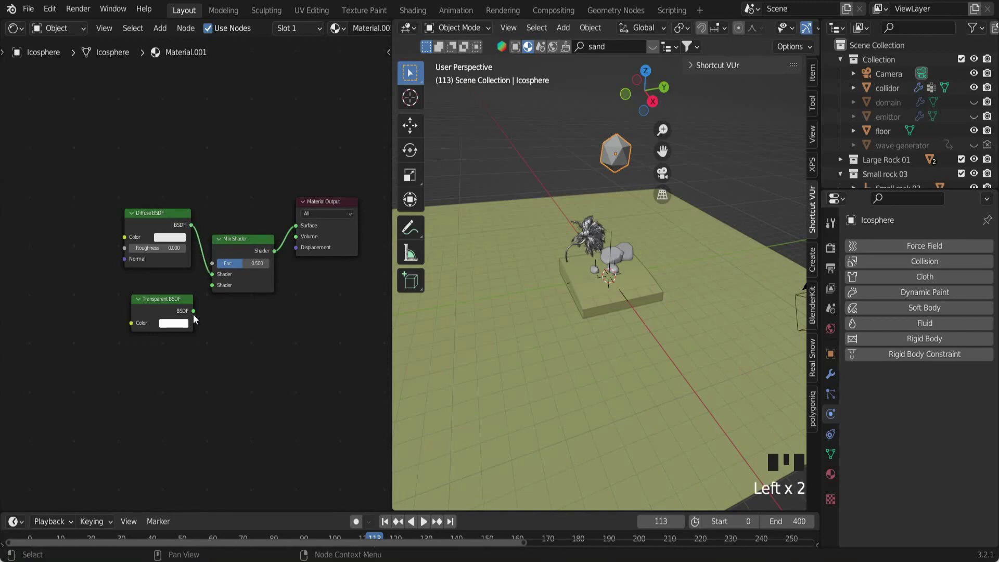
Move the Diffuse, Transparent and Mix Shader nodes together to a tidier position and save the file
scroll(193, 276, "down", 4)
left_click_drag(112, 211, 228, 331)
key("g")
left_click(209, 307)
key("ctrl+s")
Switch the viewport to Rendered shading and hide the floor
scroll(631, 204, "up", 2)
key("z")
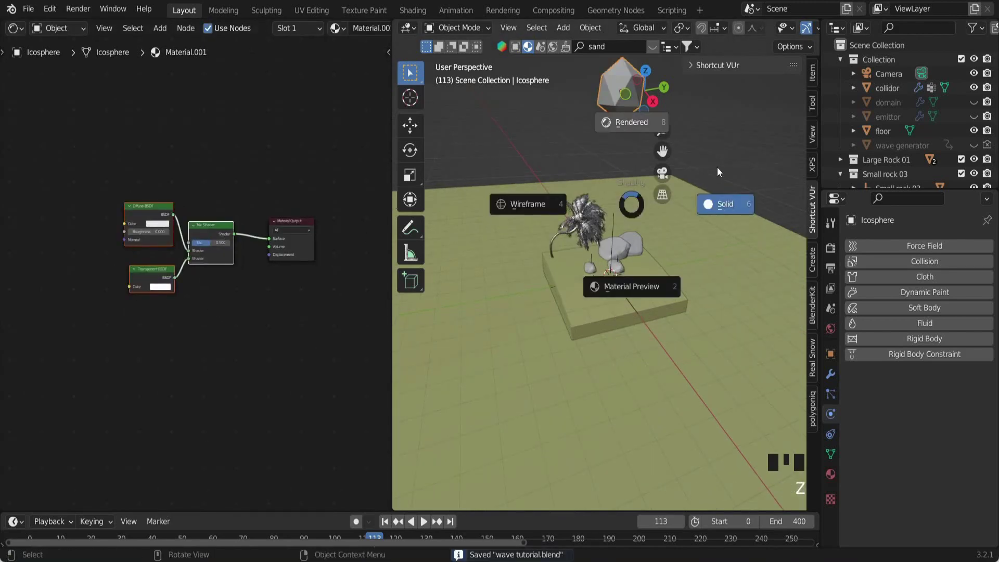
left_click(632, 123)
left_click(974, 130)
Lower the ico sphere about 2.16 m along Z and set its Mix Shader factor to 0.920
left_click(611, 104)
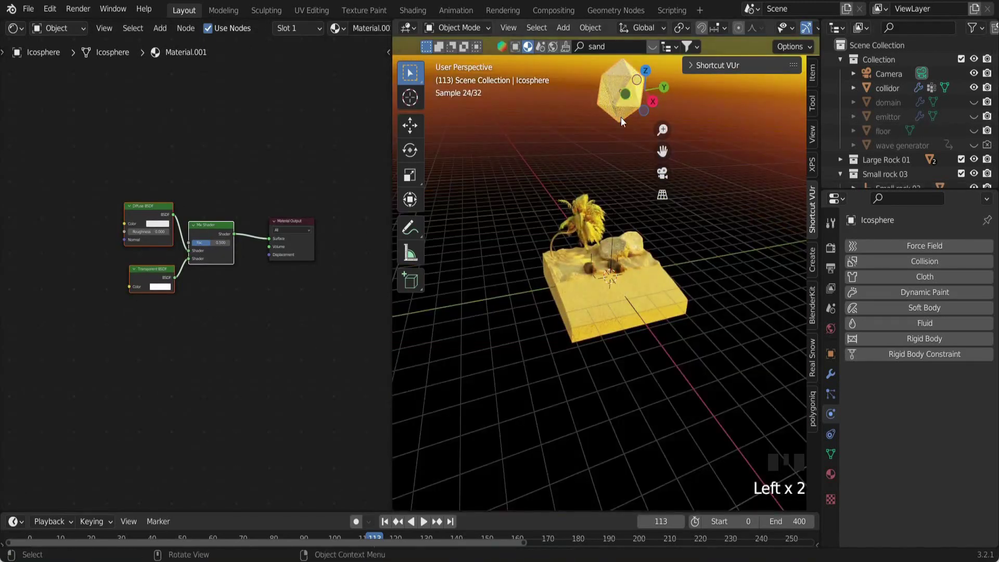
key("g")
key("z")
left_click(613, 180)
scroll(178, 262, "up", 4)
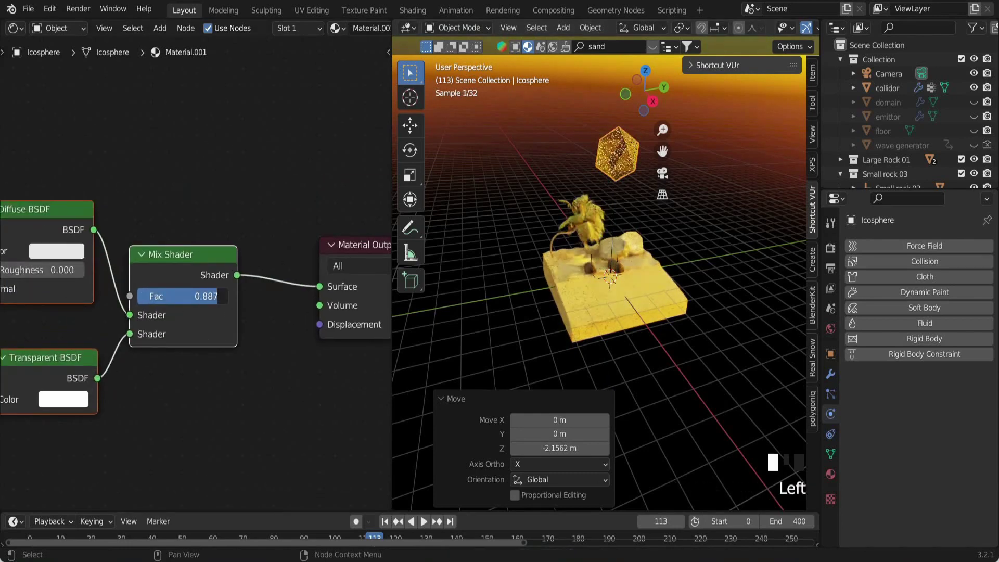
Return to Solid shading, scale the ico sphere down, and save the file
scroll(607, 177, "down", 2)
key("z")
left_click(714, 235)
key("s")
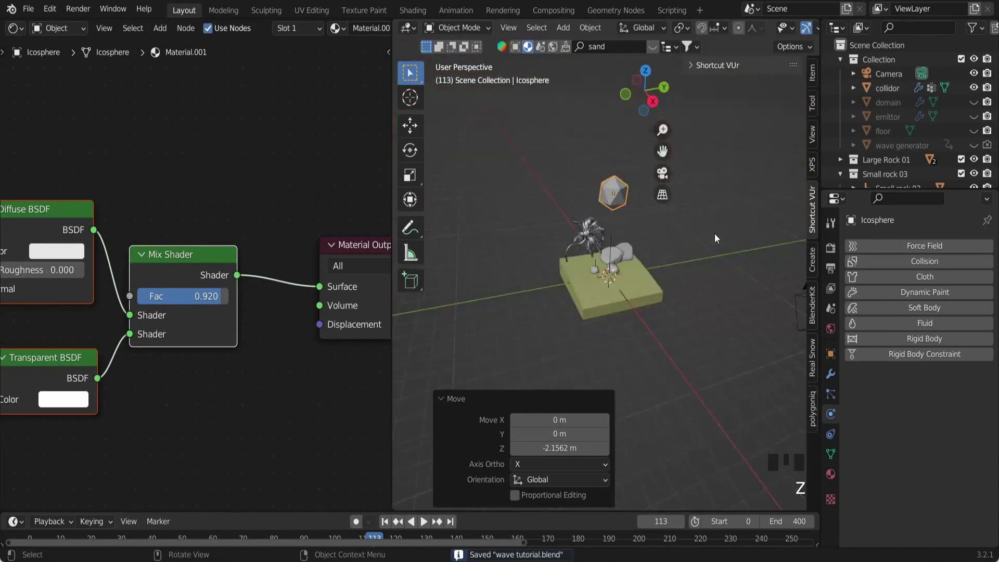
left_click(640, 191)
middle_click_drag(639, 193, 489, 206)
scroll(490, 206, "up", 2)
key("ctrl+s")
key("s")
left_click(661, 250)
Lower the ico sphere about 2.01 m along Z and move it well away from the beach block
key("g")
key("z")
left_click(675, 337)
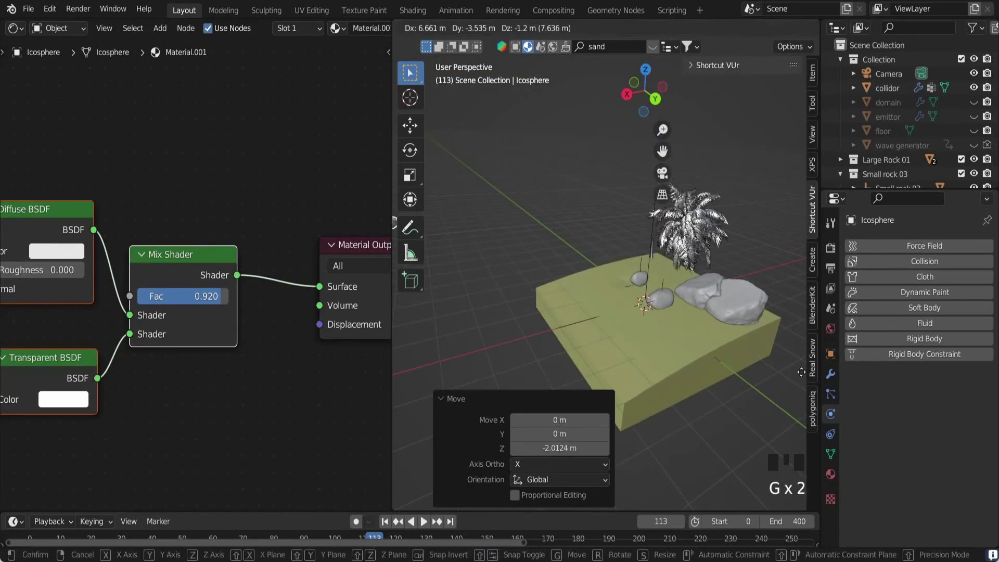
left_click_drag(391, 333, 17, 328)
middle_click_drag(227, 291, 304, 293)
scroll(333, 295, "down", 5)
middle_click_drag(370, 295, 384, 301)
key("g")
left_click(112, 156)
left_click(395, 301)
Unhide the domain and render its Spray particles as Object, using Icosphere as the instance object
left_click(974, 102)
left_click(888, 102)
scroll(916, 416, "down", 12)
left_click(831, 394)
left_click(857, 332)
left_click(936, 354)
left_click(926, 431)
left_click(968, 459)
left_click(84, 121)
Search the BlenderKit materials for "water" and apply the Water realistic material to the domain
middle_click_drag(323, 208, 209, 205)
left_click(467, 47)
left_click(432, 47)
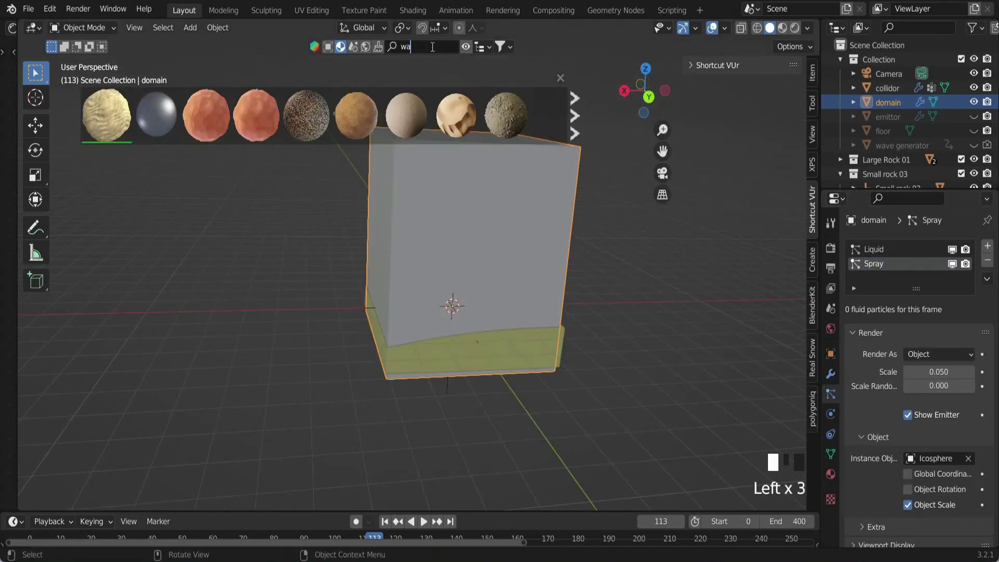
mouse_move(138, 122)
left_click_drag(137, 121, 453, 239)
View the domain through the camera in Rendered shading and select it
left_click(662, 173)
scroll(517, 266, "up", 2)
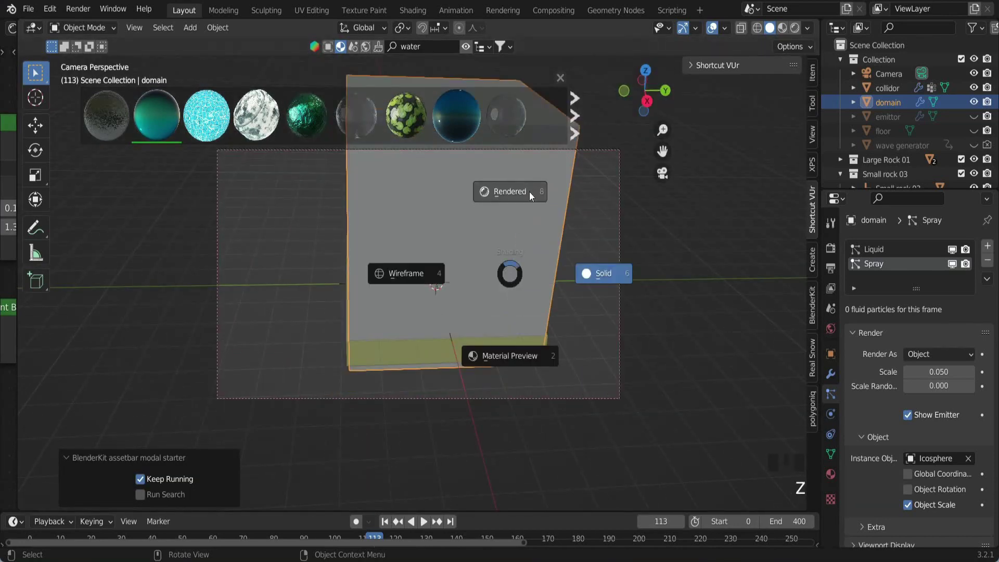
left_click(467, 238)
scroll(503, 233, "down", 1)
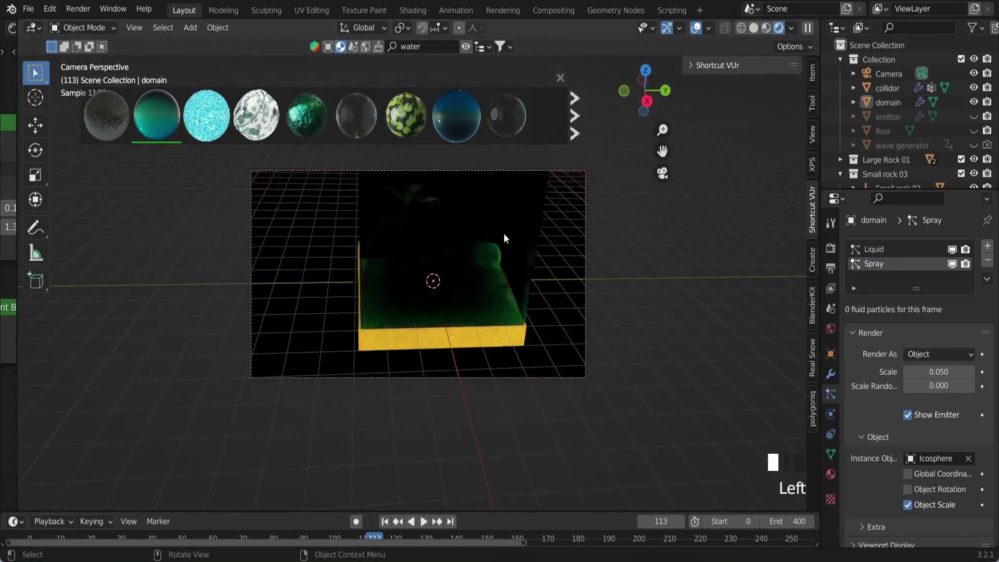
left_click(504, 233)
scroll(939, 381, "down", 4)
Edit the fluid domain's resolution divisions, save the file, and bake all the simulation data
left_click(830, 415)
scroll(913, 395, "up", 1)
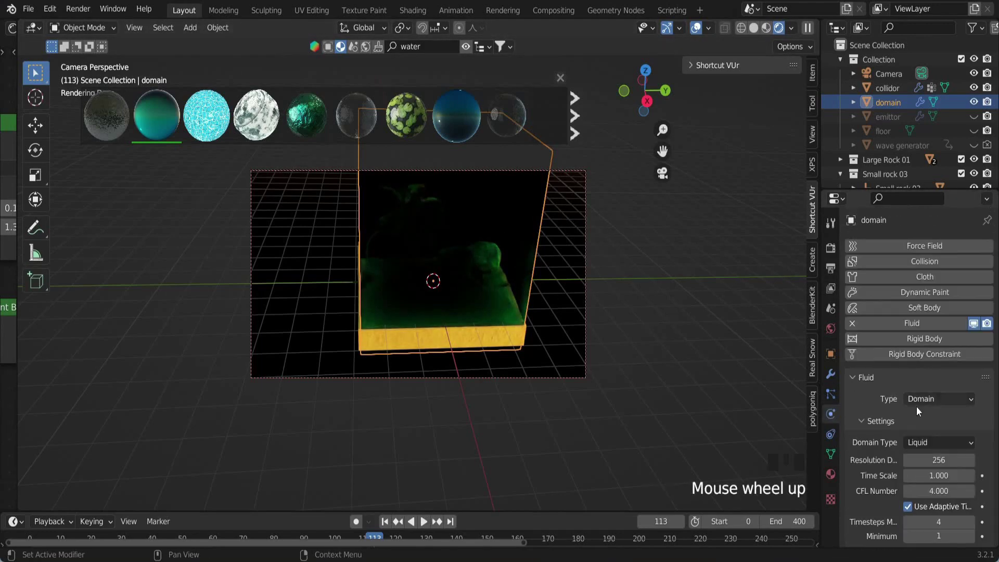
scroll(926, 411, "down", 1)
left_click(935, 435)
key("ctrl+s")
scroll(919, 448, "down", 20)
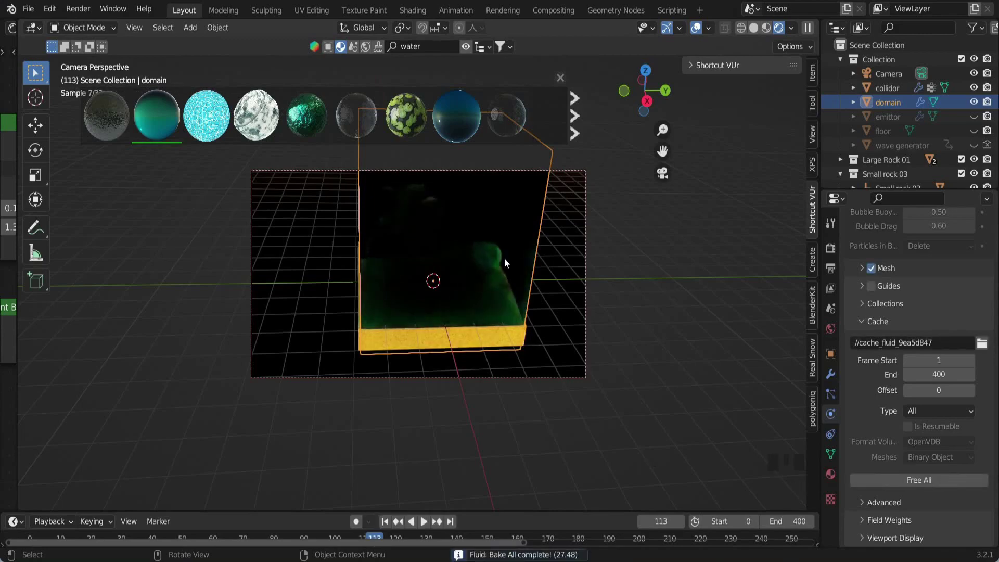
Switch to Rendered shading and turn off viewport display for the domain's Liquid and Spray particle systems
scroll(486, 263, "up", 4)
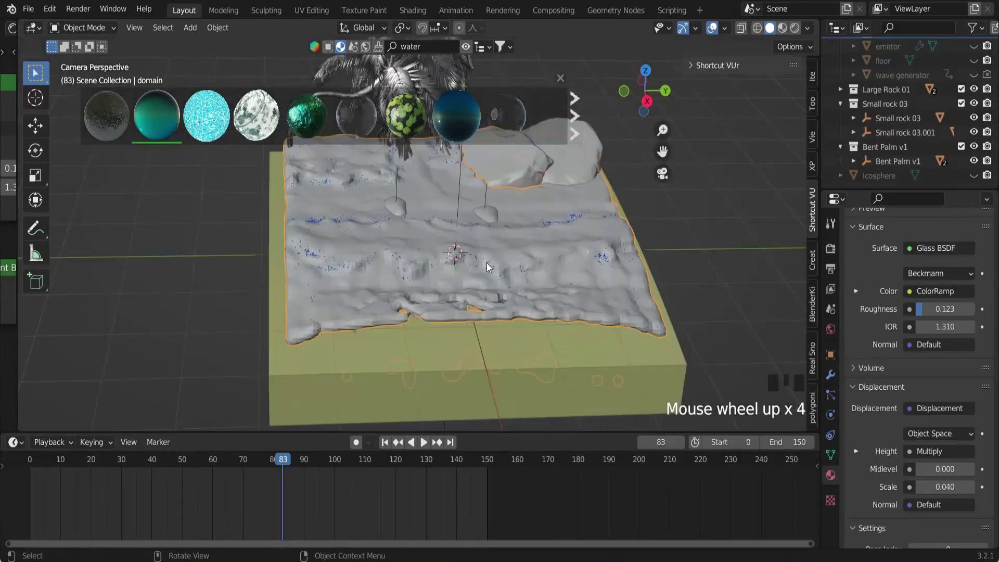
scroll(486, 264, "down", 4)
key("z")
left_click(584, 308)
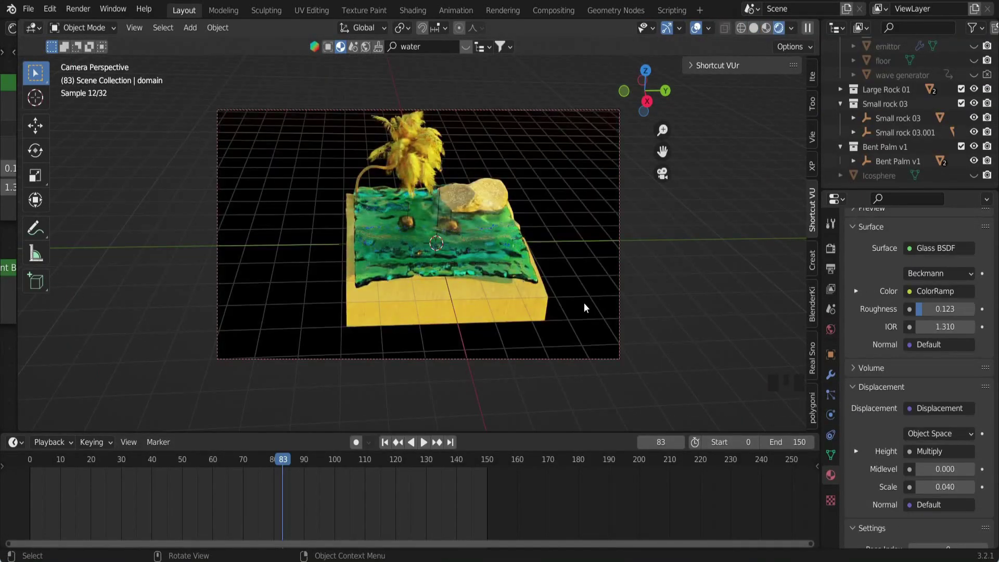
scroll(584, 304, "up", 1)
left_click(515, 255)
left_click(830, 395)
left_click_drag(952, 250, 952, 264)
scroll(551, 270, "down", 2)
Enlarge the shader editor to show the domain's water material nodes and unhide the floor
scroll(551, 270, "up", 1)
left_click_drag(17, 161, 338, 143)
scroll(385, 125, "up", 2)
left_click(974, 61)
scroll(549, 227, "up", 7)
middle_click_drag(120, 218, 288, 309)
scroll(156, 276, "up", 1)
Reposition a light stop on the water material's ColorRamp and adjust the darkest stop to a deep blue
left_click(132, 273)
mouse_move(183, 273)
left_mouse_down()
mouse_move(160, 273)
mouse_move(176, 273)
left_mouse_up()
scroll(169, 275, "down", 1)
left_click(58, 268)
left_click(100, 306)
mouse_move(150, 180)
left_mouse_down()
mouse_move(151, 81)
mouse_move(150, 160)
left_mouse_up()
left_click(122, 102)
left_click(102, 306)
Adjust the positions of the ColorRamp's middle and light stops, placing the white stop at 0.920
left_click_drag(109, 268, 89, 268)
mouse_move(137, 268)
left_mouse_down()
mouse_move(121, 268)
mouse_move(142, 270)
left_mouse_up()
left_click_drag(141, 265, 141, 266)
left_click_drag(157, 265, 152, 265)
scroll(568, 259, "down", 2)
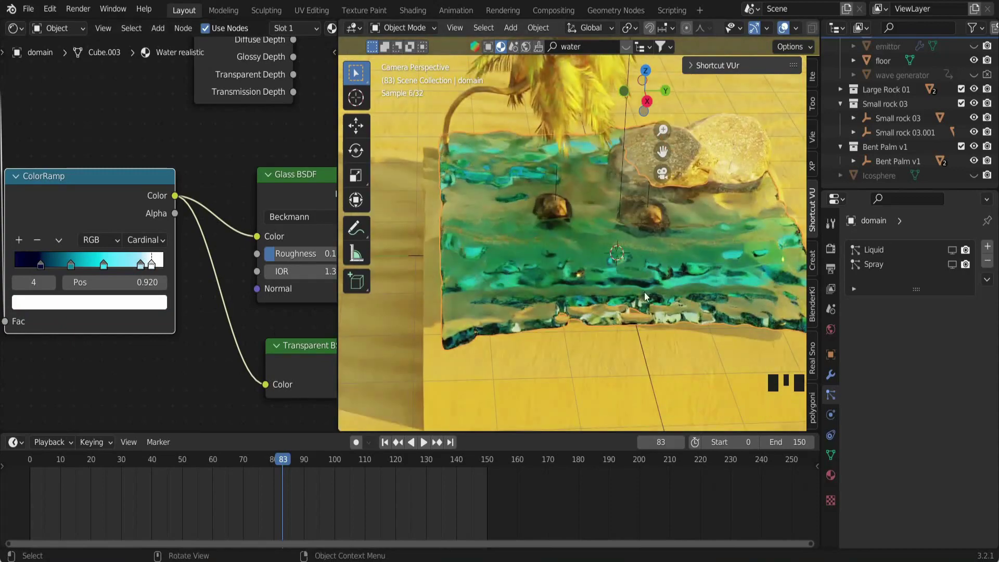
Free the domain's baked fluid data, set its resolution divisions to 256, and save the file
left_click(831, 415)
scroll(899, 416, "down", 20)
left_click(899, 482)
scroll(906, 443, "up", 20)
left_click(939, 394)
type("256")
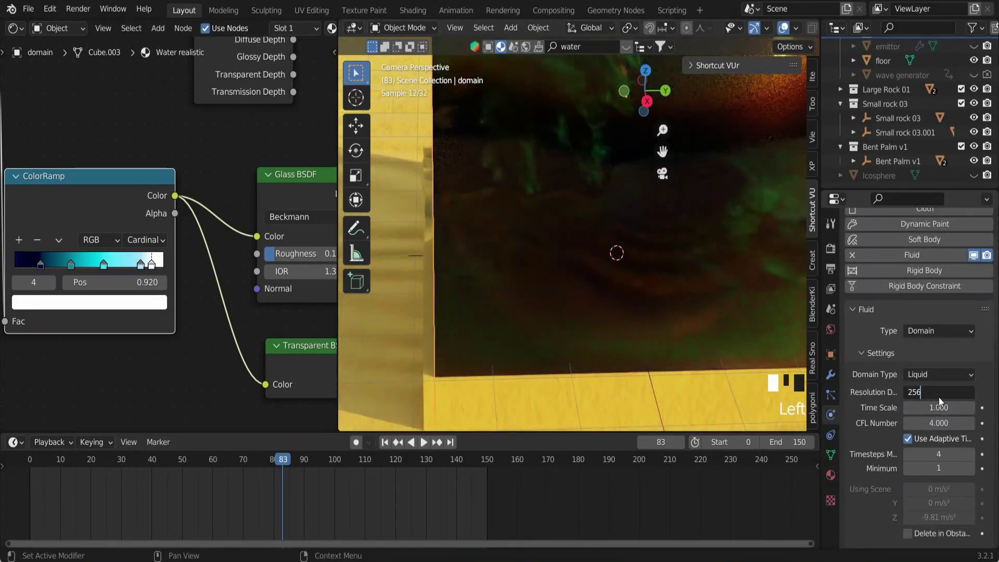
key("Return")
key("ctrl+s")
Set the scene's end frame and the fluid cache's end frame to 50, save, and rebake the simulation
type("50")
key("Return")
scroll(906, 462, "down", 20)
left_click(920, 374)
type("50")
key("Return")
key("ctrl+s")
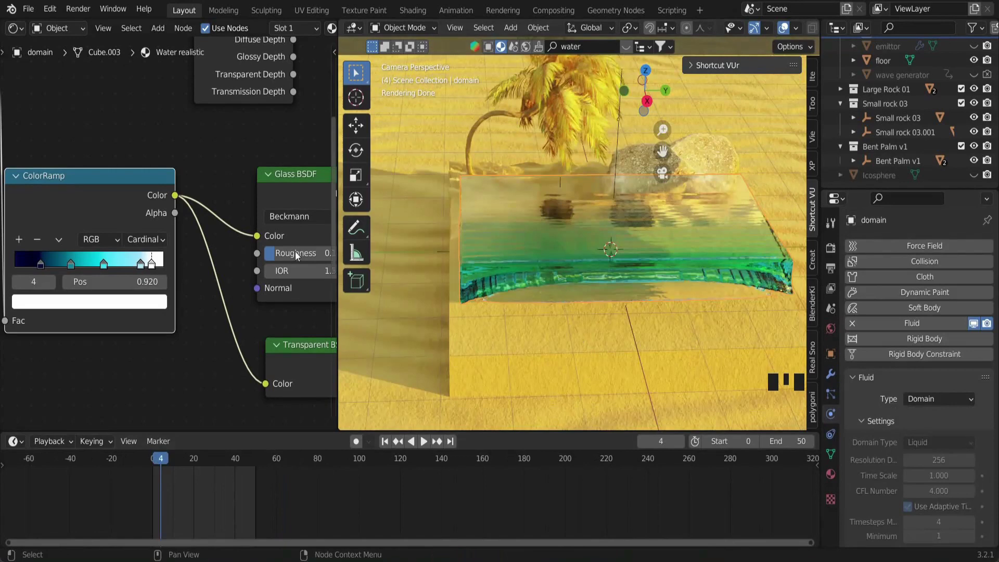
Move the ColorRamp's white stop to position 0.956 and its dark blue stop to position 0.143
scroll(132, 289, "up", 3)
left_click_drag(120, 279, 148, 281)
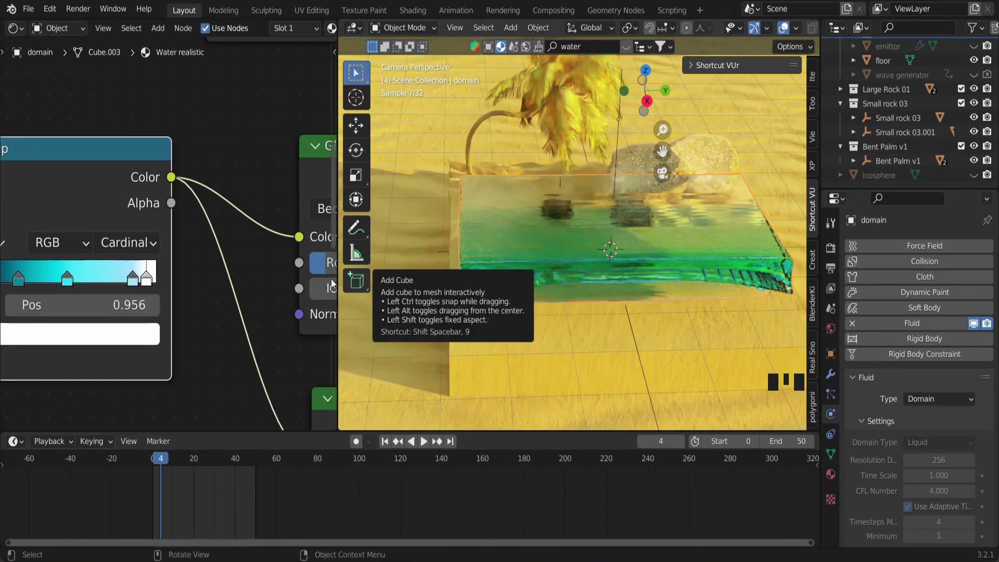
scroll(136, 313, "down", 6)
scroll(174, 342, "up", 10)
mouse_move(40, 312)
left_mouse_down()
mouse_move(56, 311)
mouse_move(33, 310)
left_mouse_up()
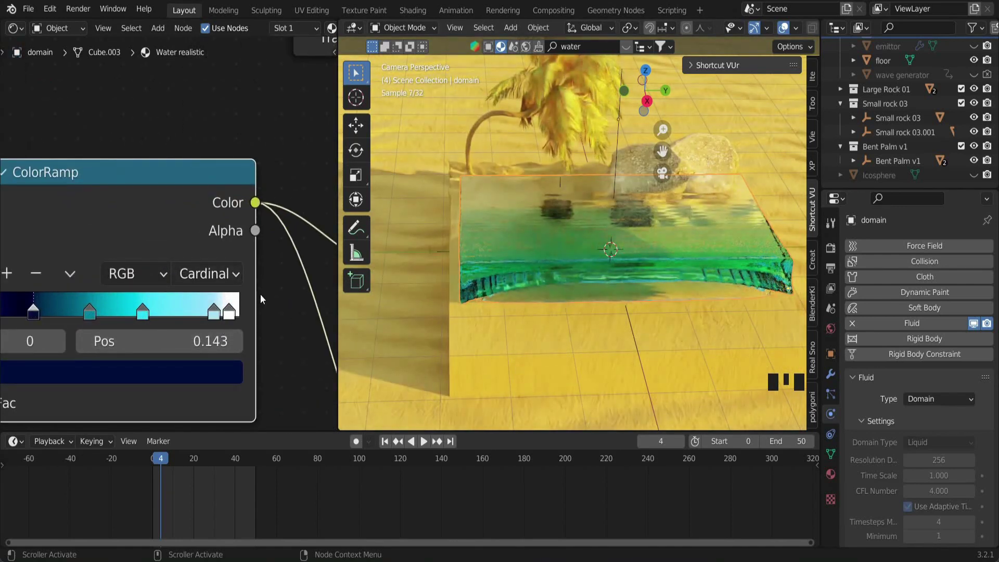
scroll(581, 364, "down", 1)
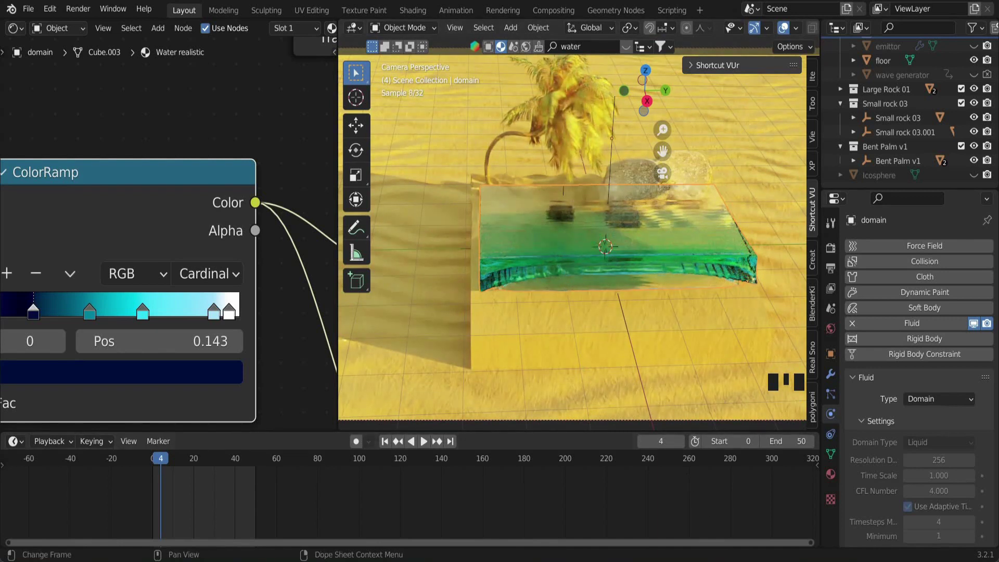